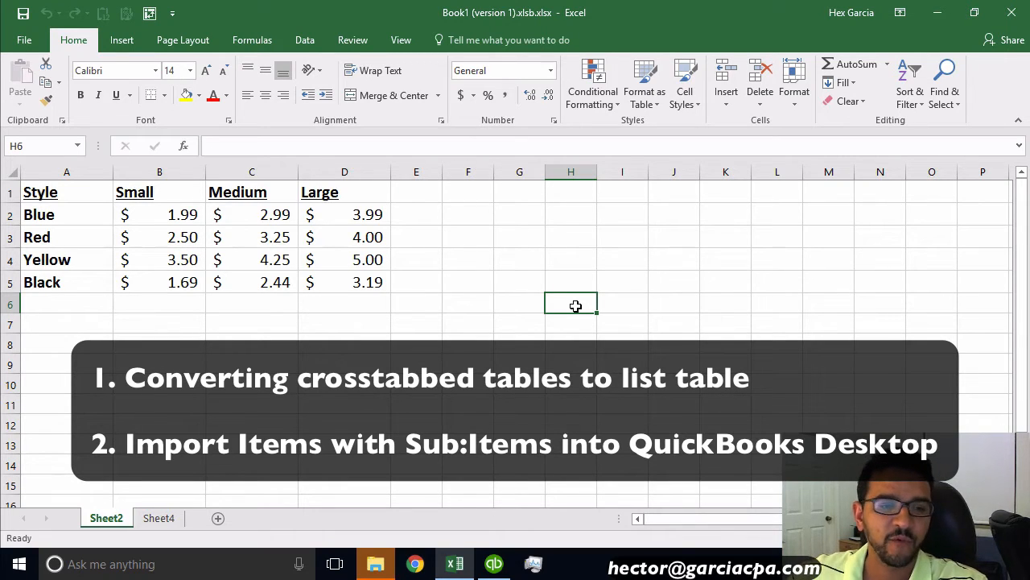
Step: Examine the crosstab price table on Sheet2 and the list-format example on Sheet4
left_click_drag(64, 216, 61, 282)
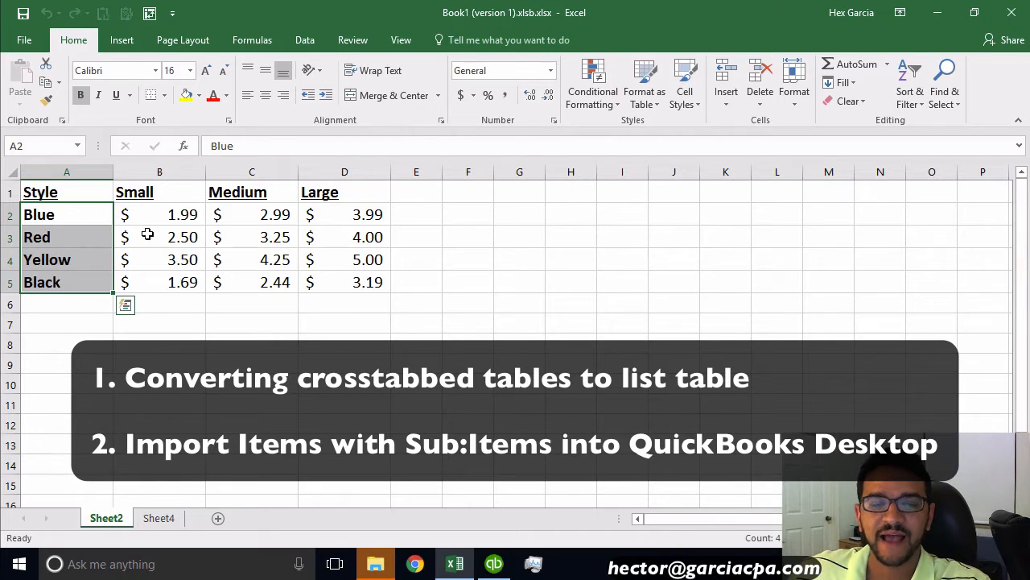
left_click_drag(154, 191, 355, 193)
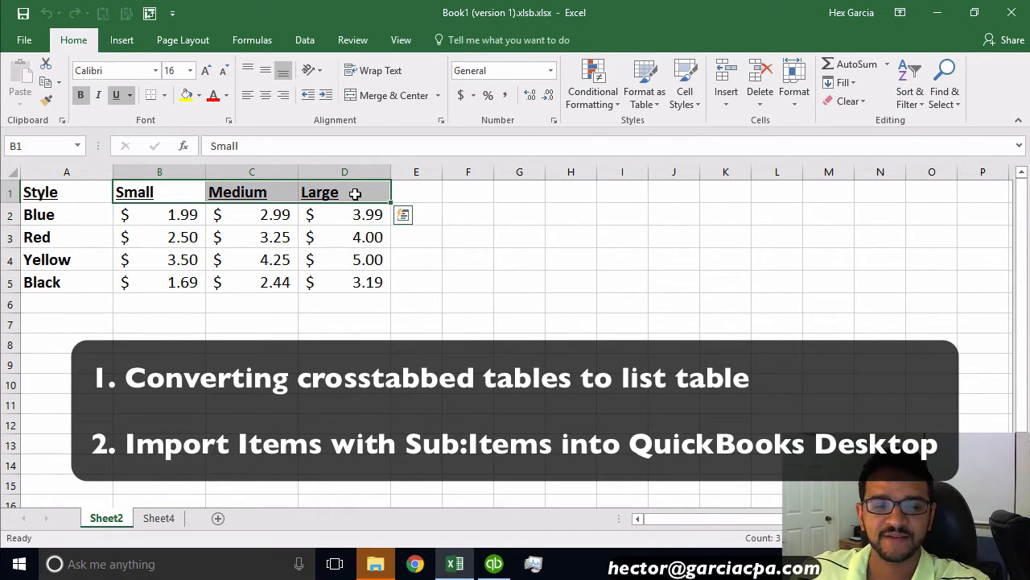
left_click(50, 216)
left_click(179, 193)
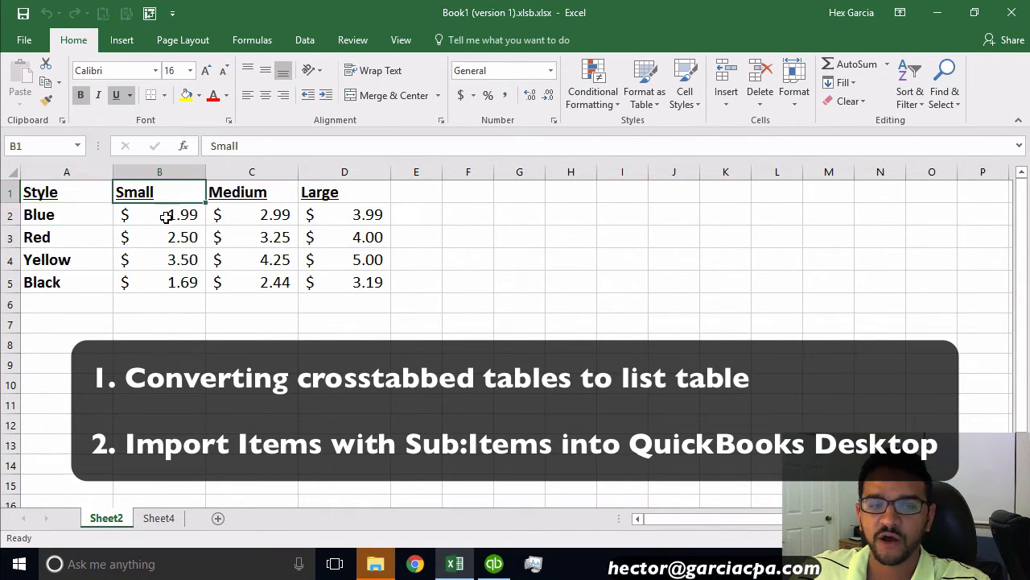
left_click(167, 216)
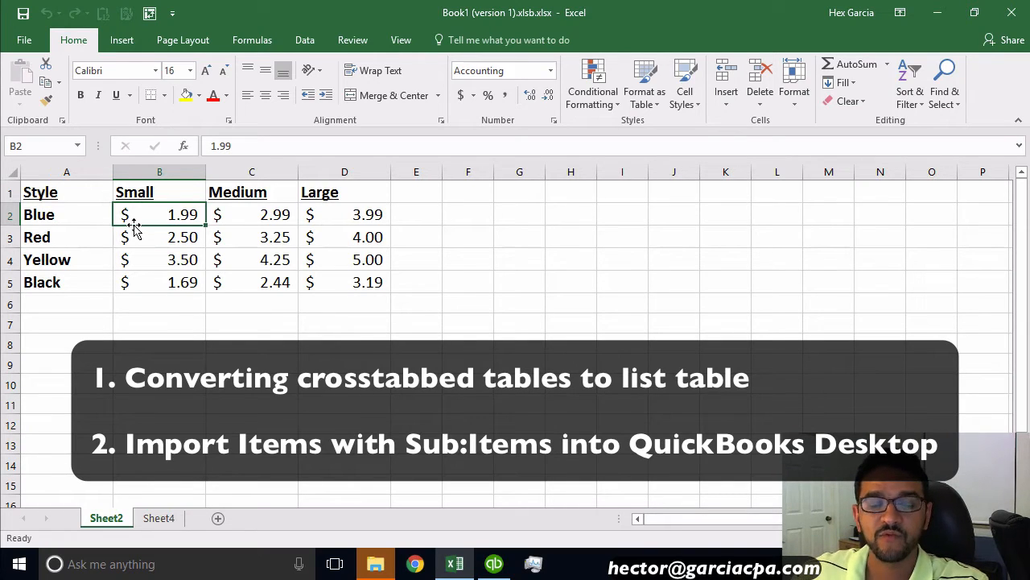
left_click_drag(41, 193, 377, 295)
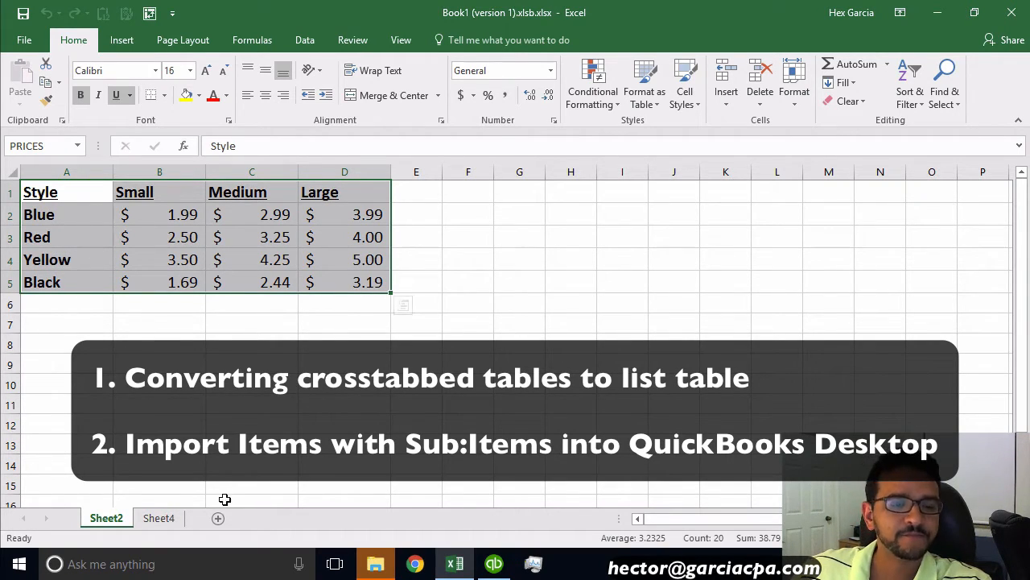
left_click(159, 520)
left_click(241, 308)
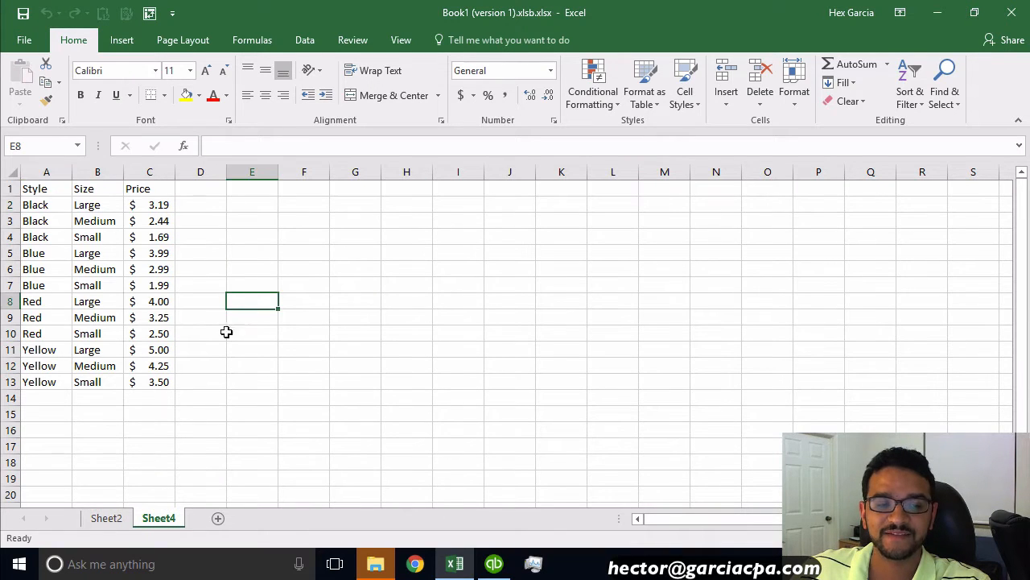
Step: Set the Sheet4 list's font size to 16 and autofit columns A through C
left_click_drag(29, 188, 166, 382)
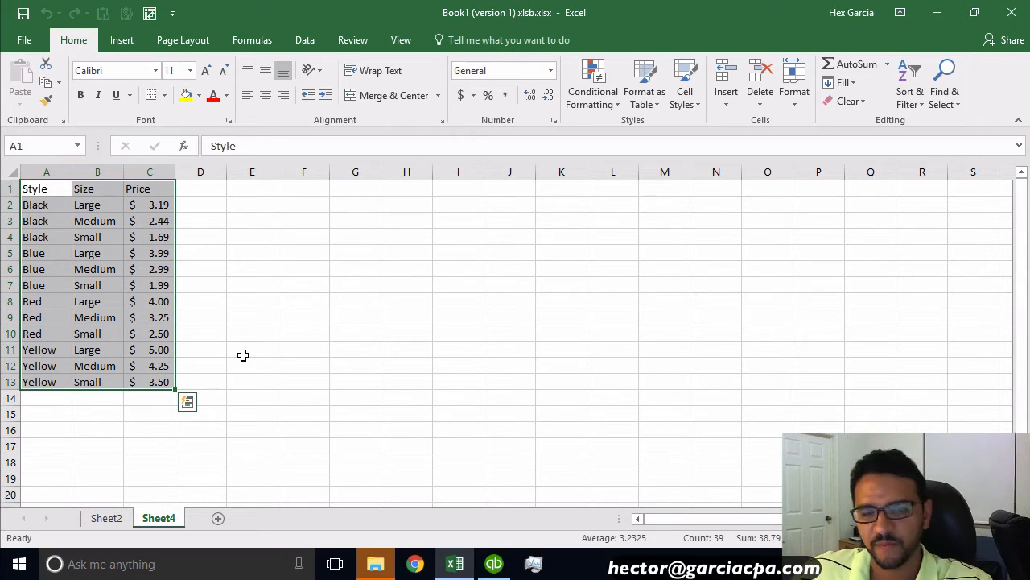
left_click(190, 71)
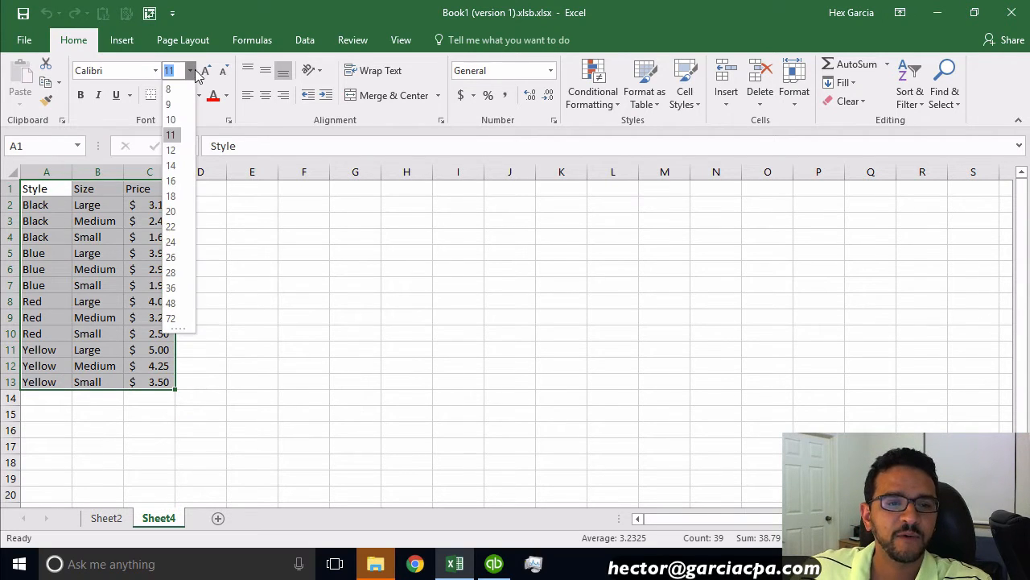
left_click(170, 180)
left_click(308, 371)
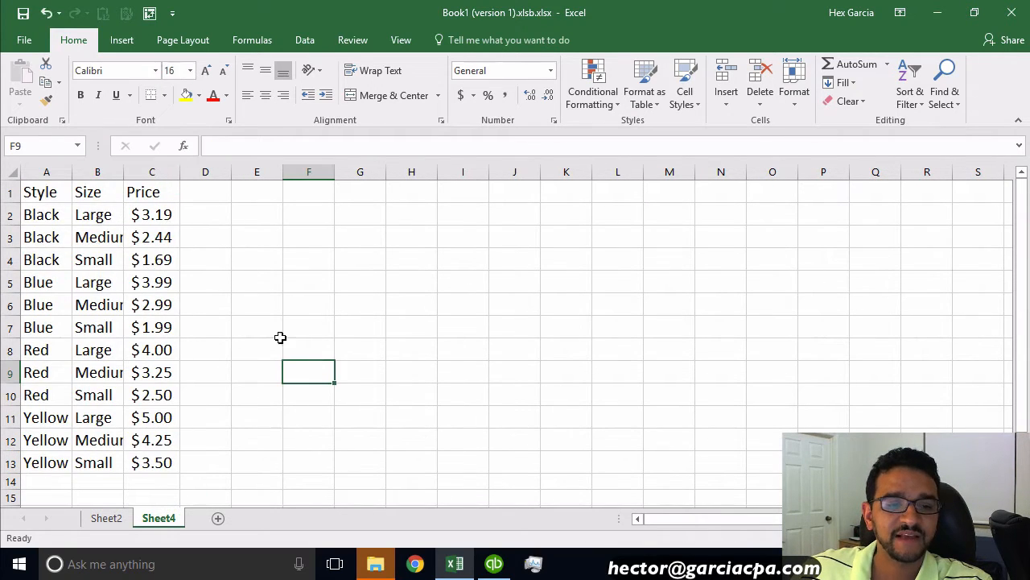
left_click_drag(48, 167, 151, 172)
double_click(71, 171)
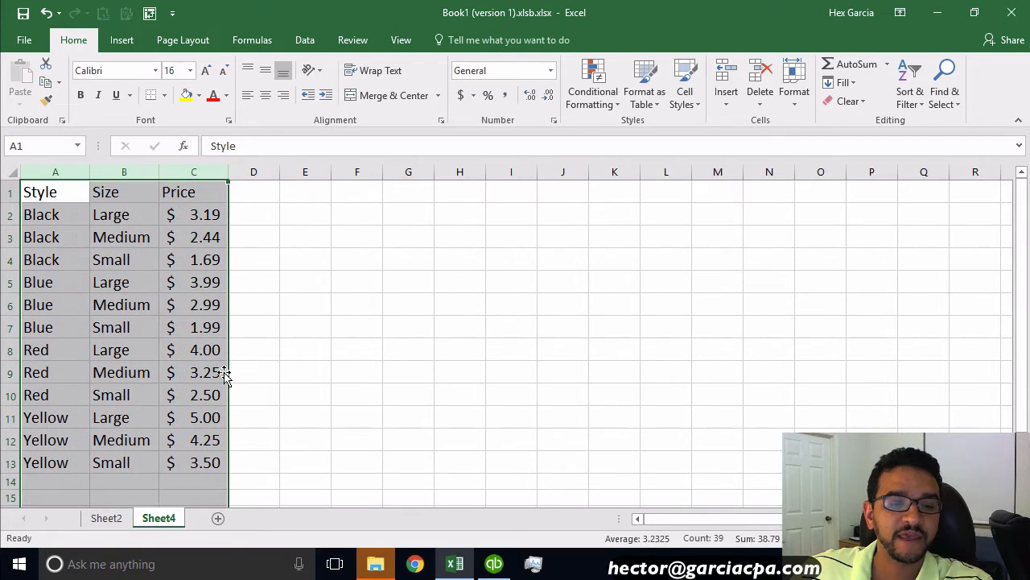
Step: Delete the Sheet4 worksheet
left_click(109, 519)
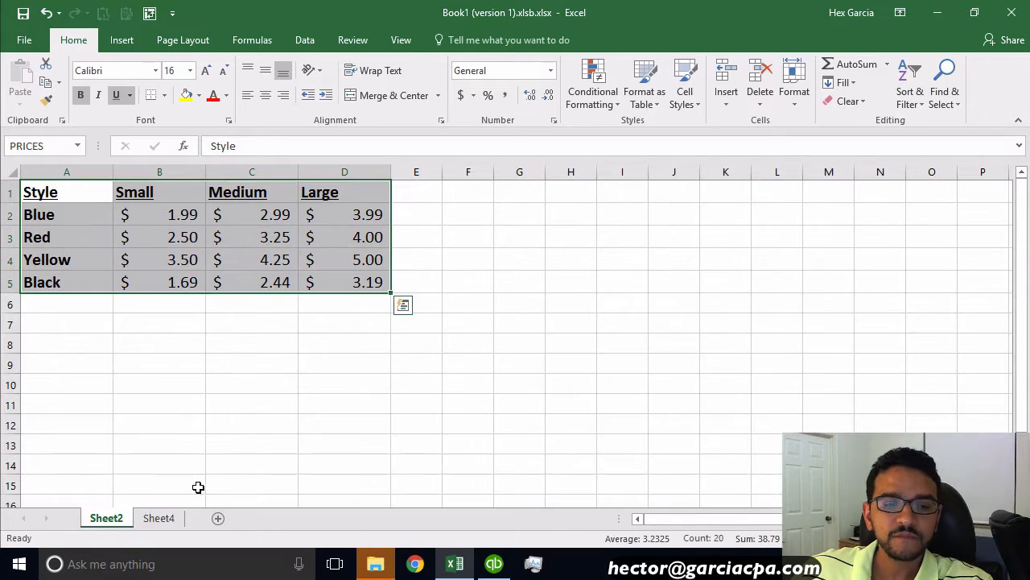
left_click(160, 520)
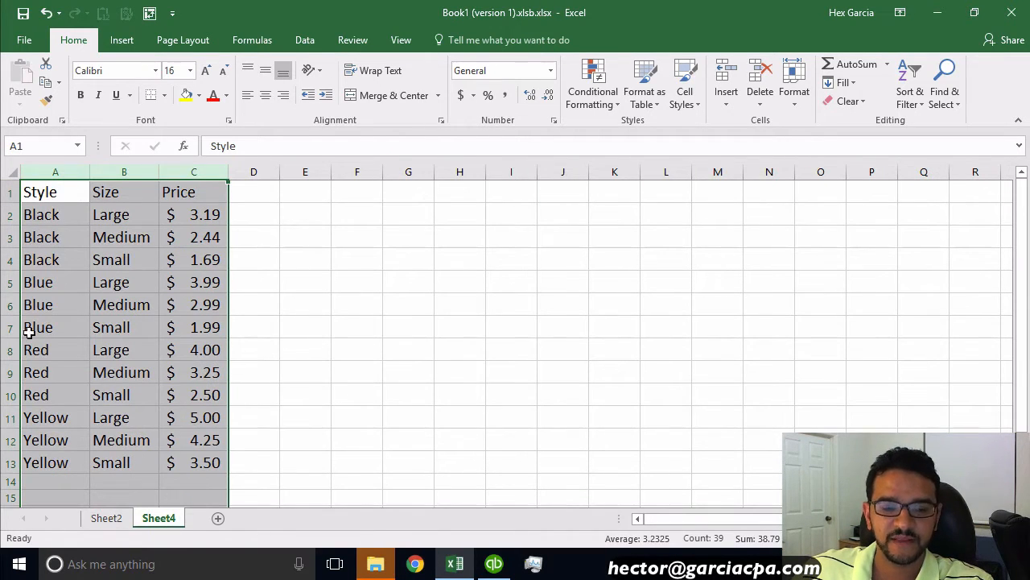
right_click(161, 519)
left_click(203, 346)
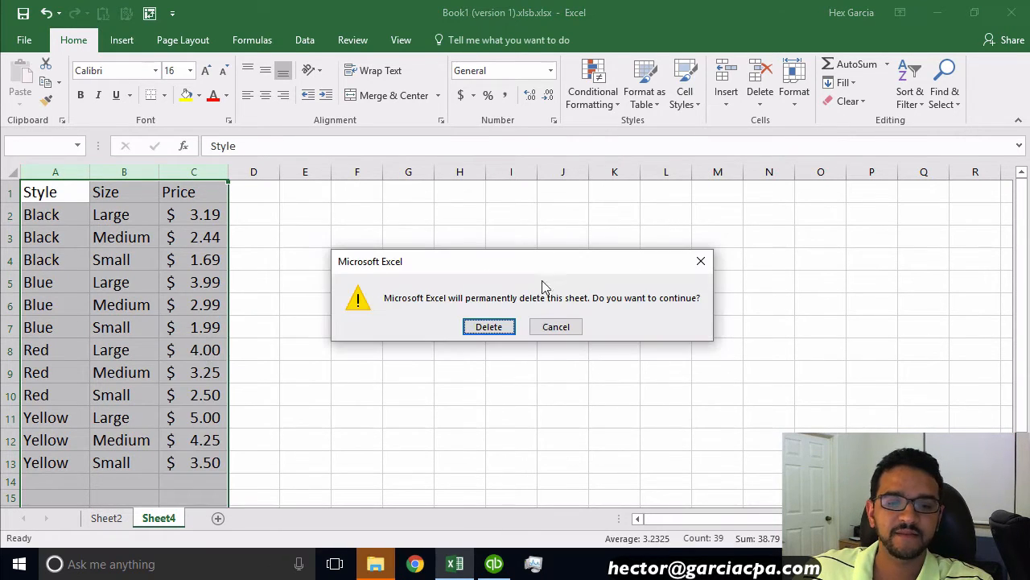
left_click(488, 325)
left_click(291, 403)
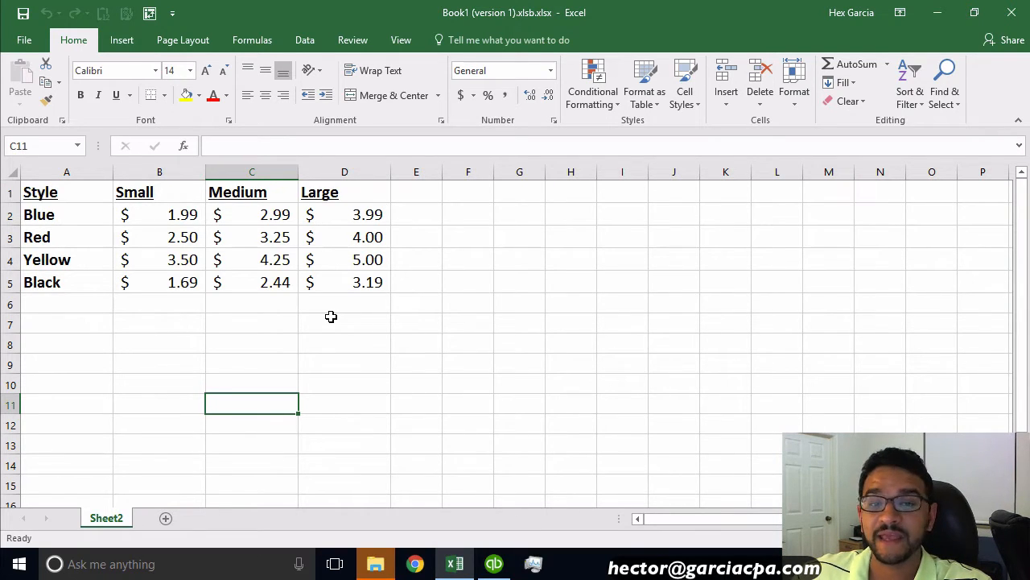
Step: Open the PivotTable and PivotChart Wizard, choosing Multiple consolidation ranges and creating the page fields yourself
key("alt")
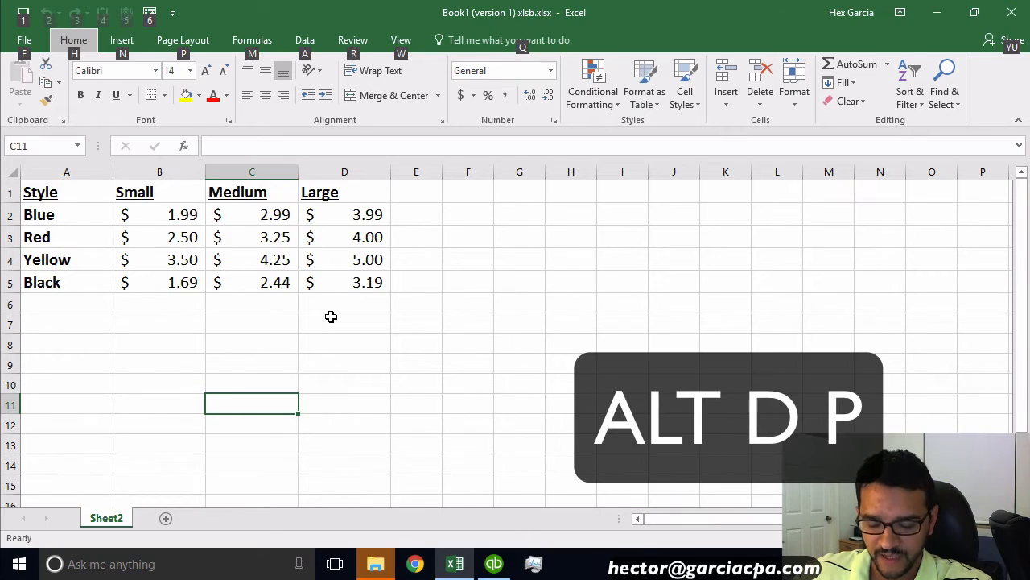
key("d")
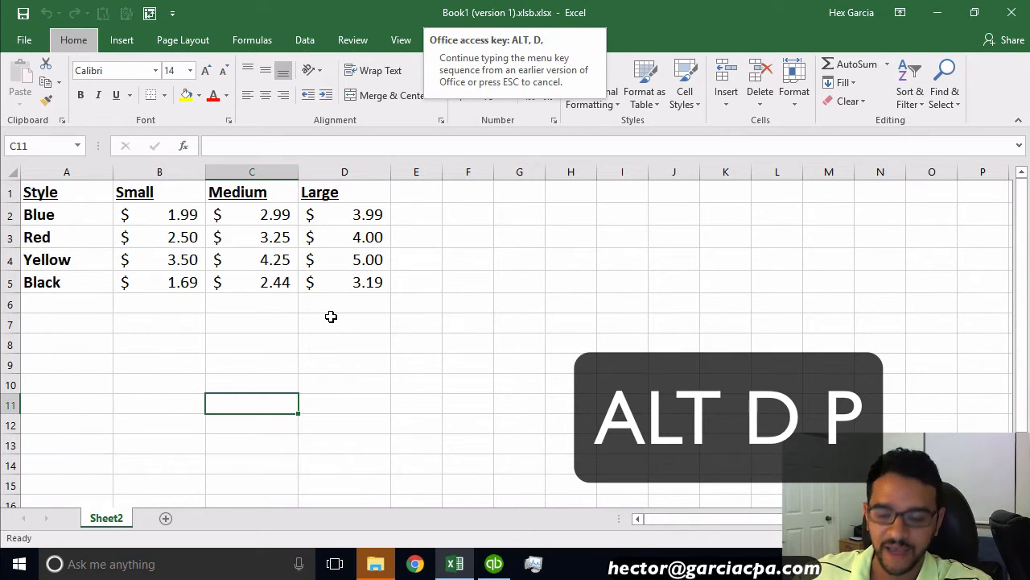
key("p")
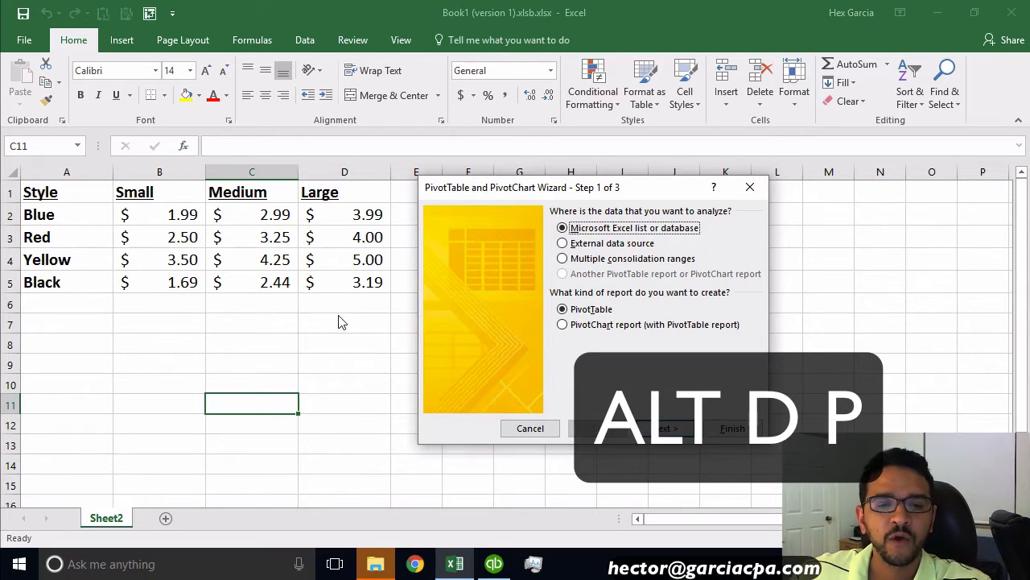
left_click_drag(541, 188, 519, 171)
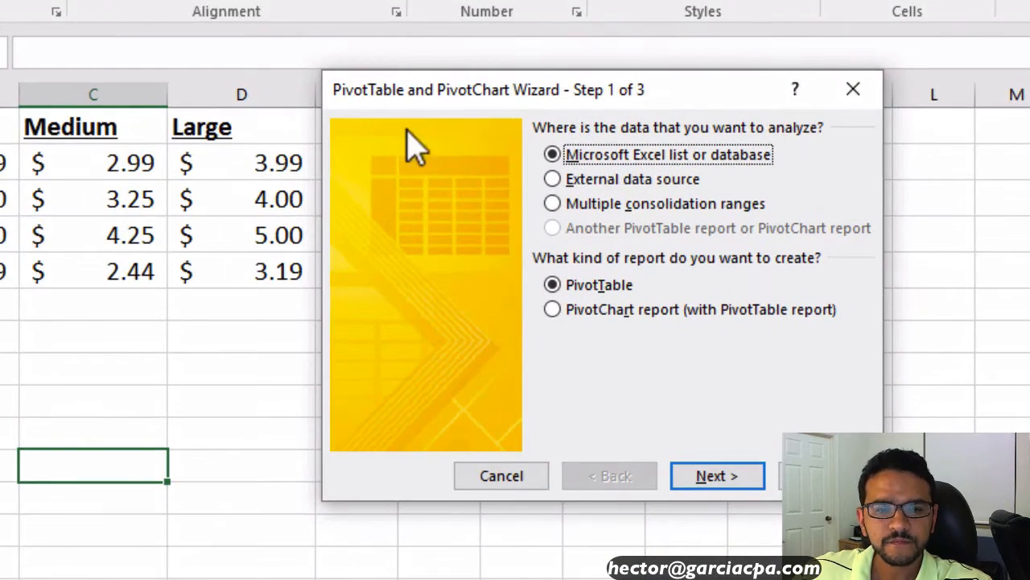
left_click(605, 205)
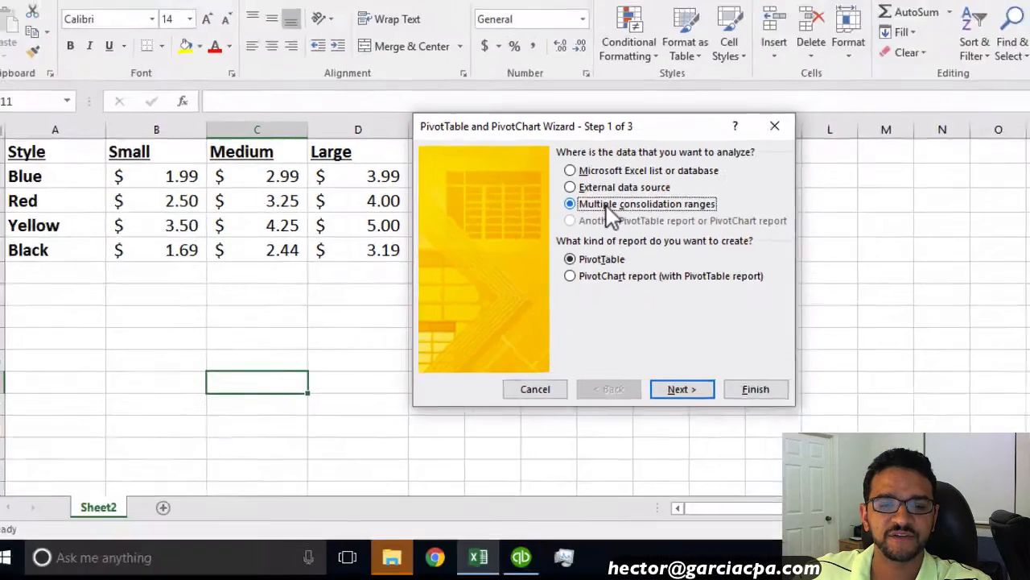
key("ctrl")
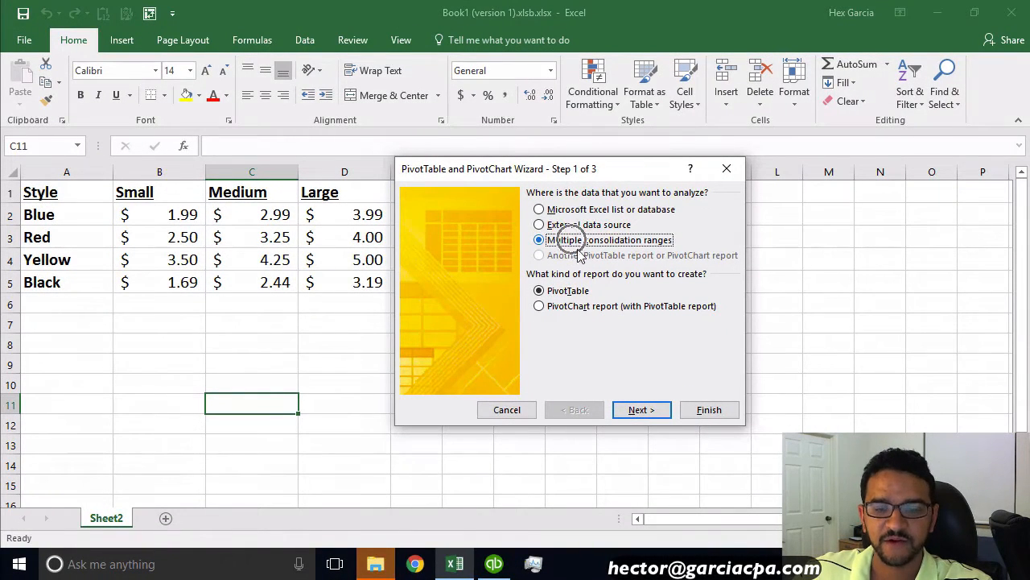
left_click(651, 412)
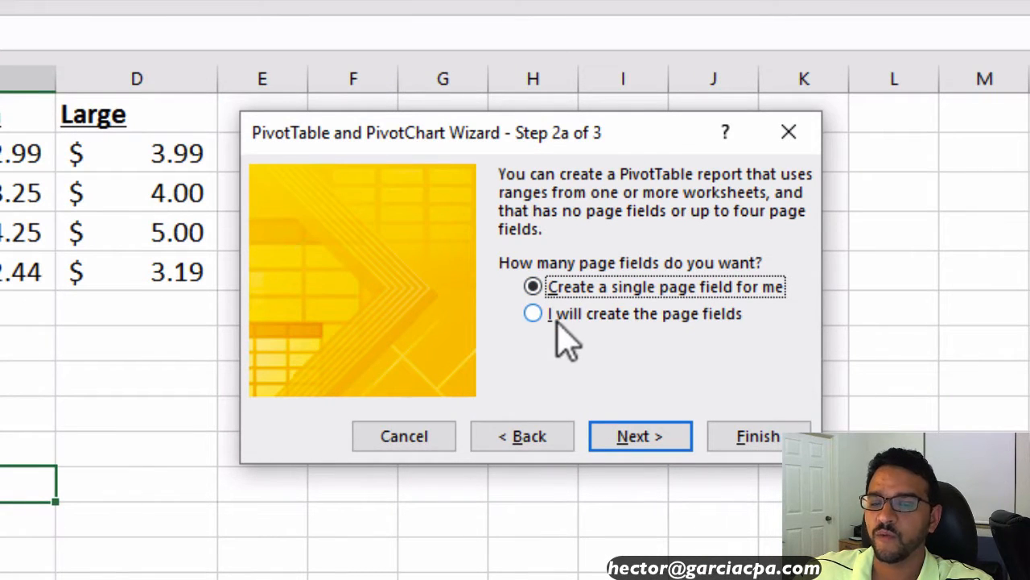
left_click(625, 322)
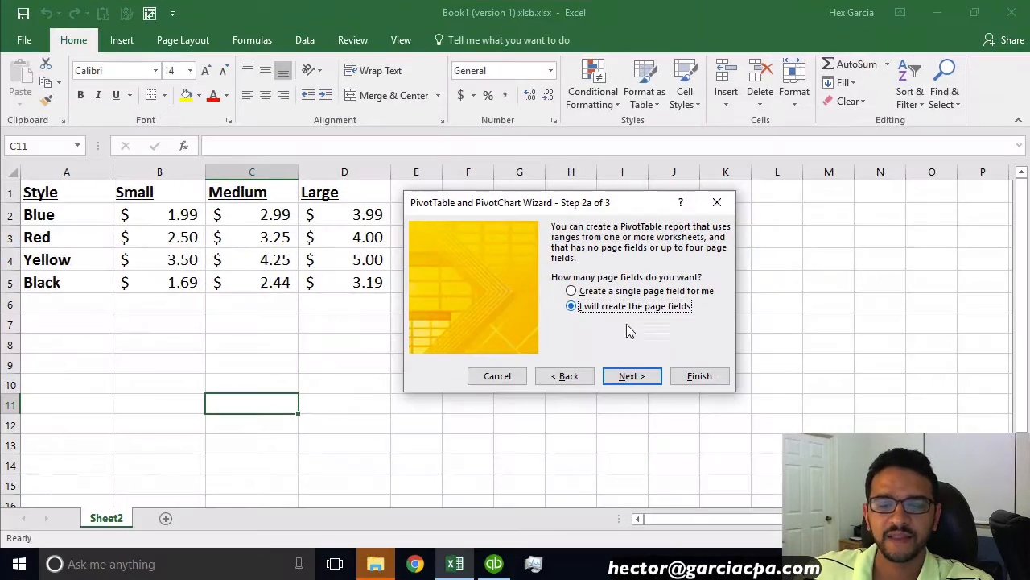
left_click(629, 378)
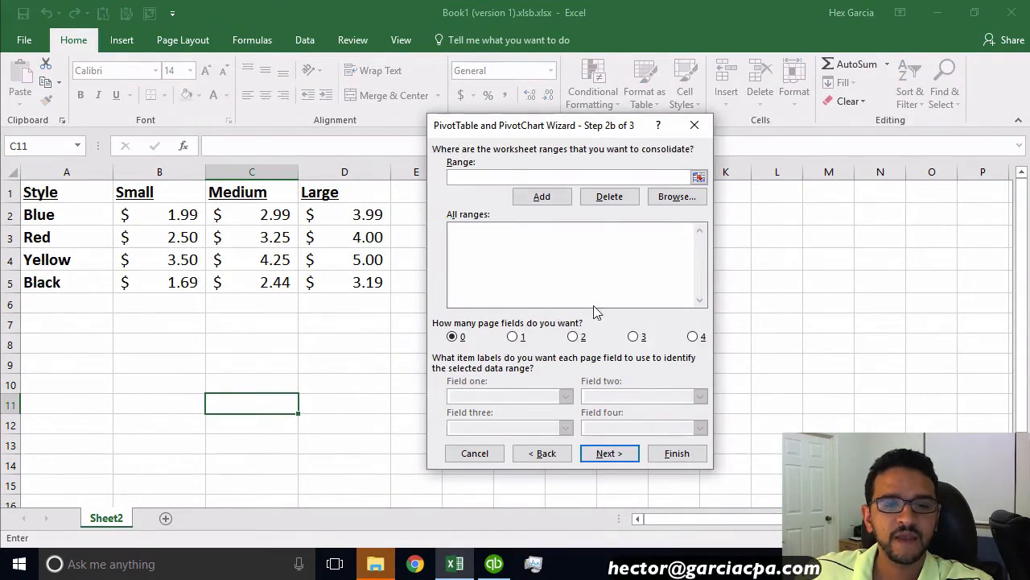
Step: Add the range Sheet2!$A$1:$D$5 to the consolidation ranges and finish the wizard
left_click_drag(527, 127, 623, 110)
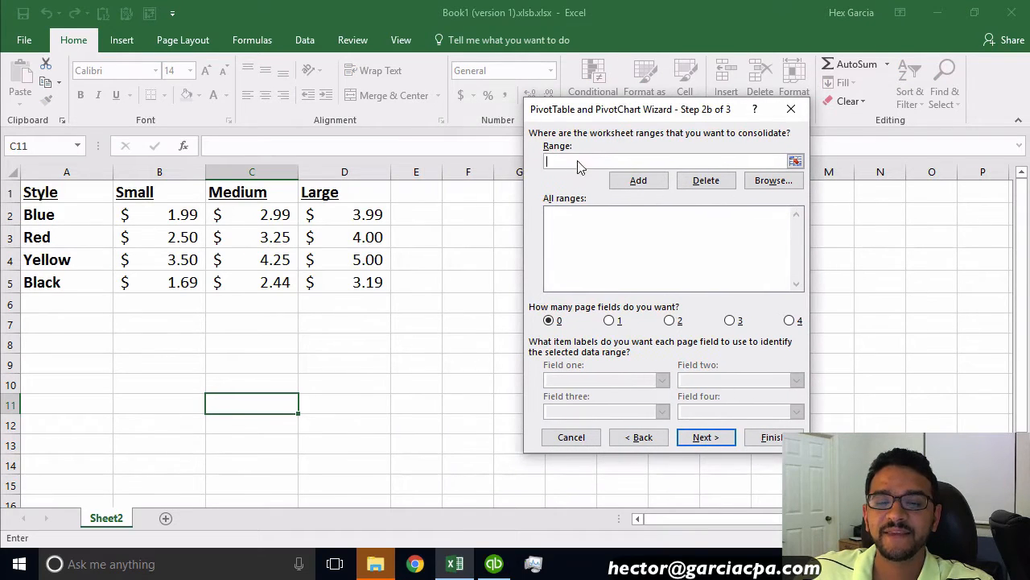
left_click(574, 161)
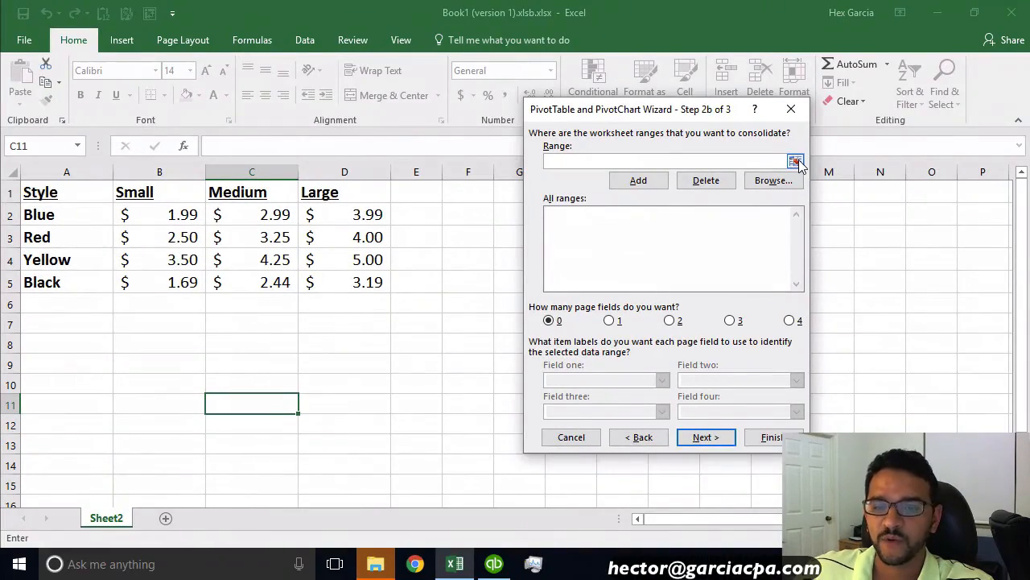
left_click(797, 162)
left_click(797, 161)
left_click(797, 162)
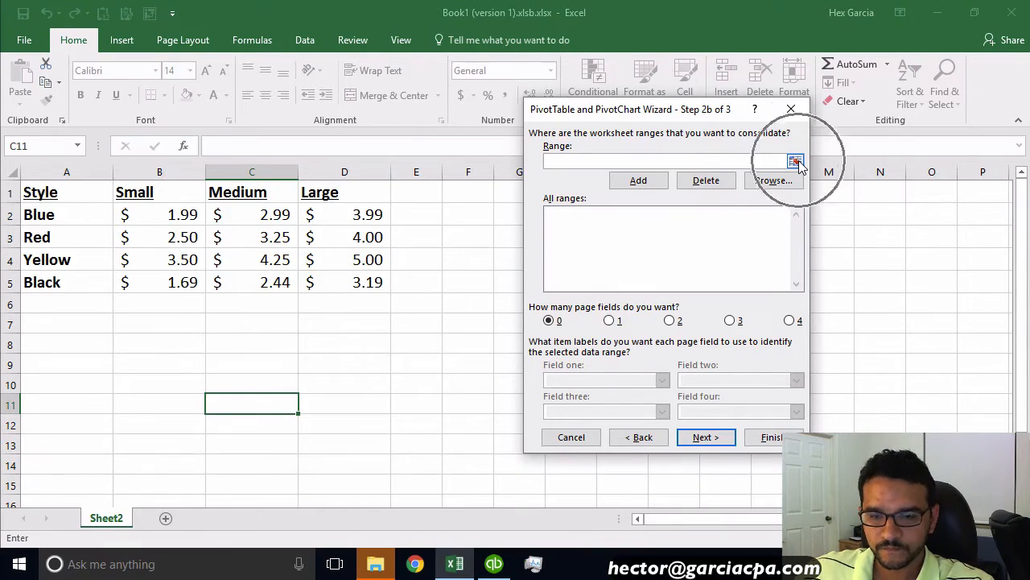
left_click(797, 162)
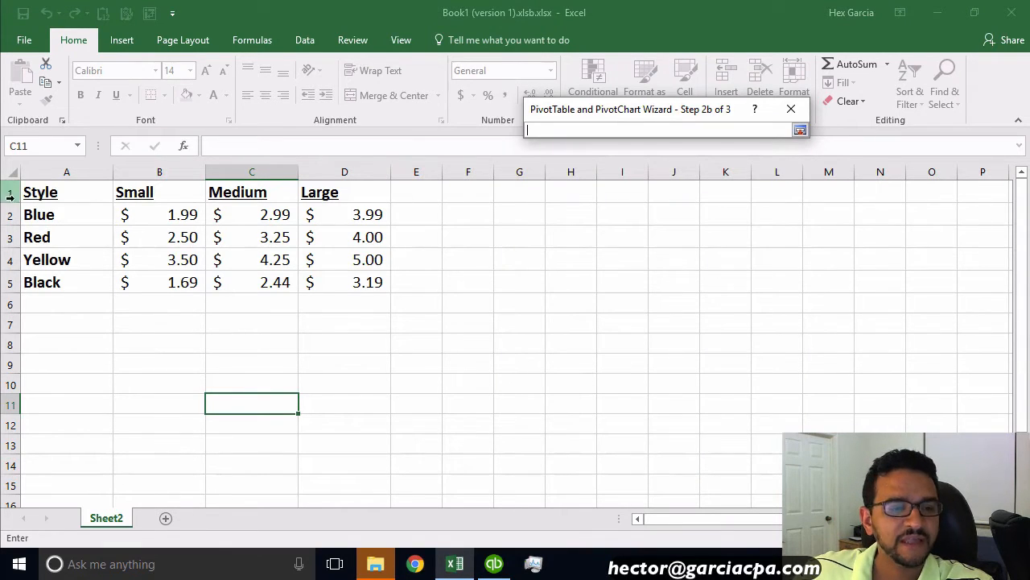
left_click_drag(34, 192, 351, 281)
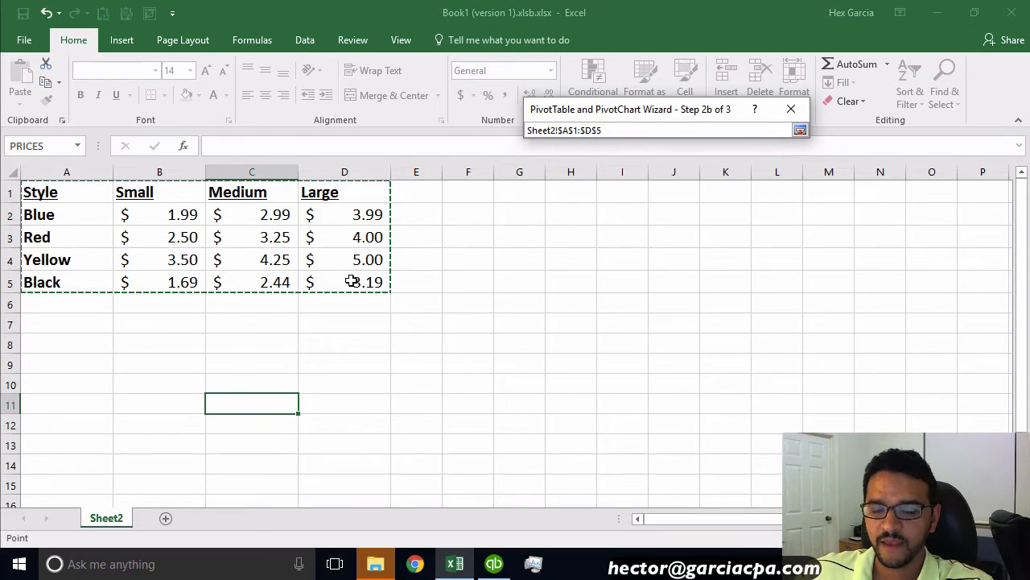
key("Return")
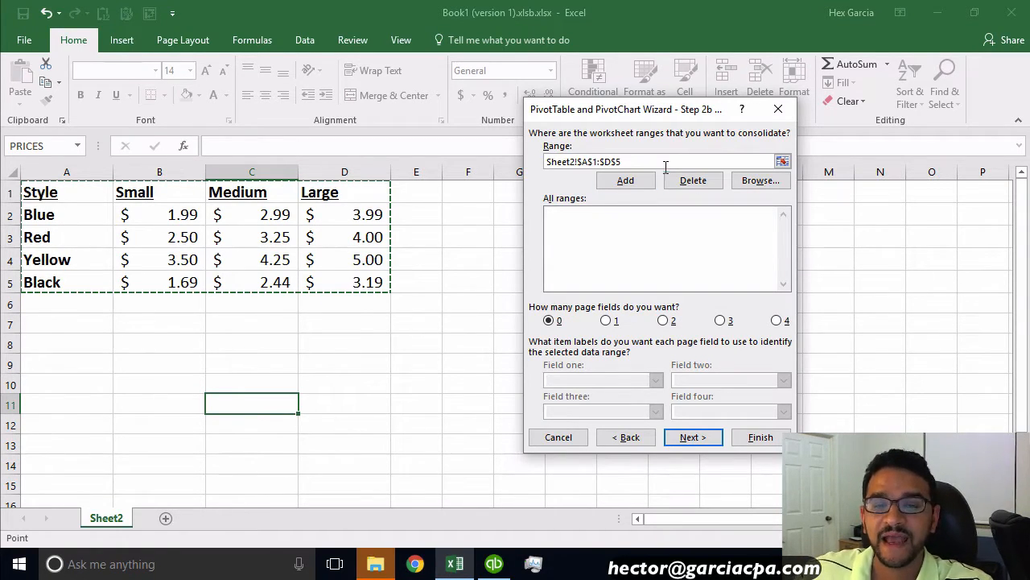
left_click(625, 181)
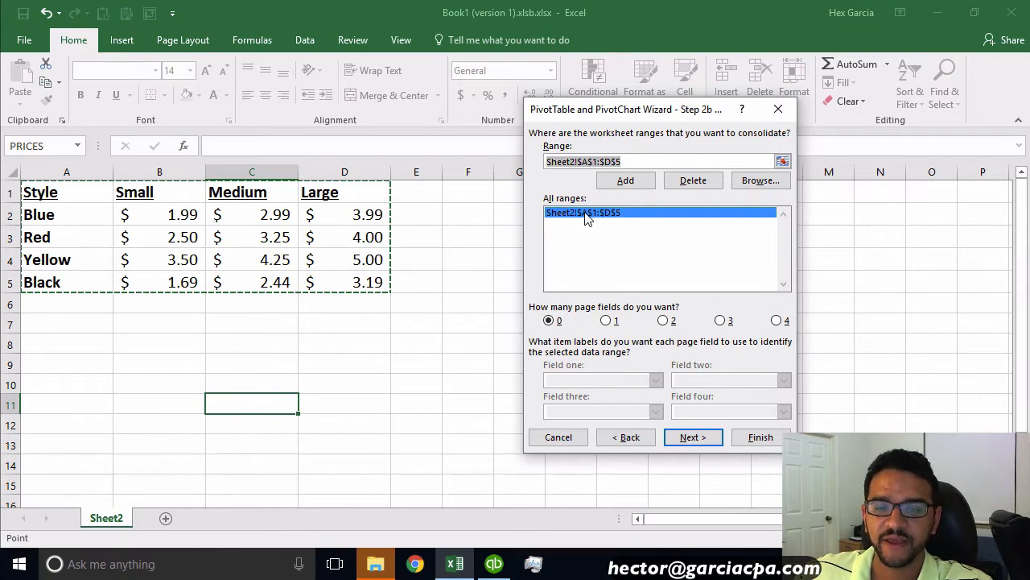
left_click(769, 441)
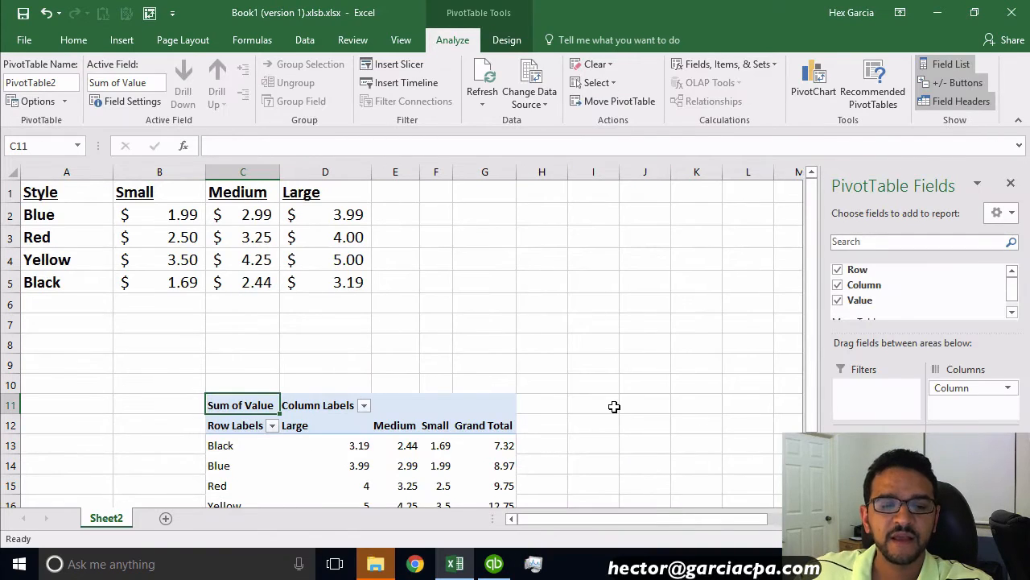
Step: Examine the generated pivot table's row labels, column labels and grand totals
scroll(615, 408, "down", 1)
left_click(210, 338)
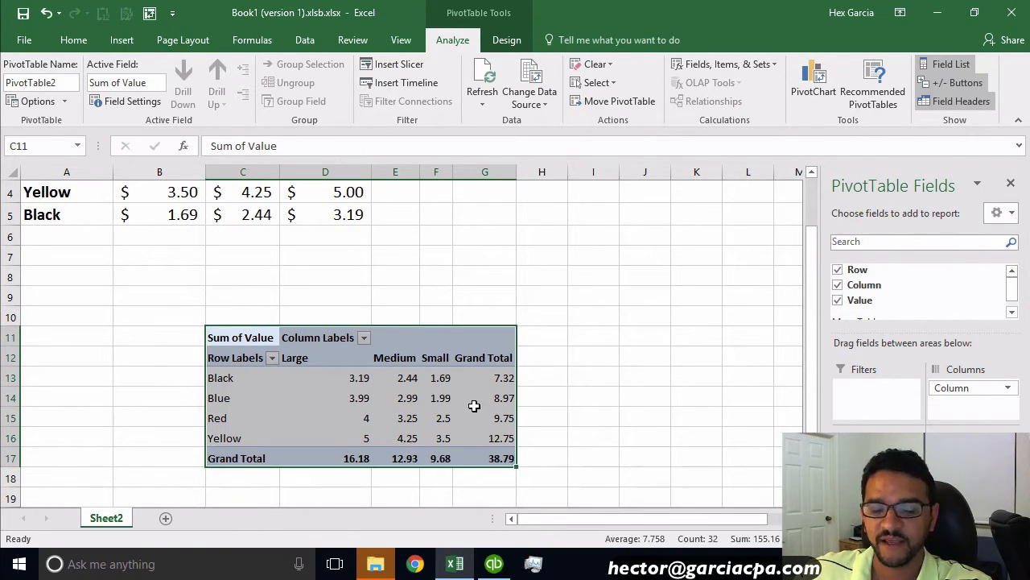
left_click(439, 401)
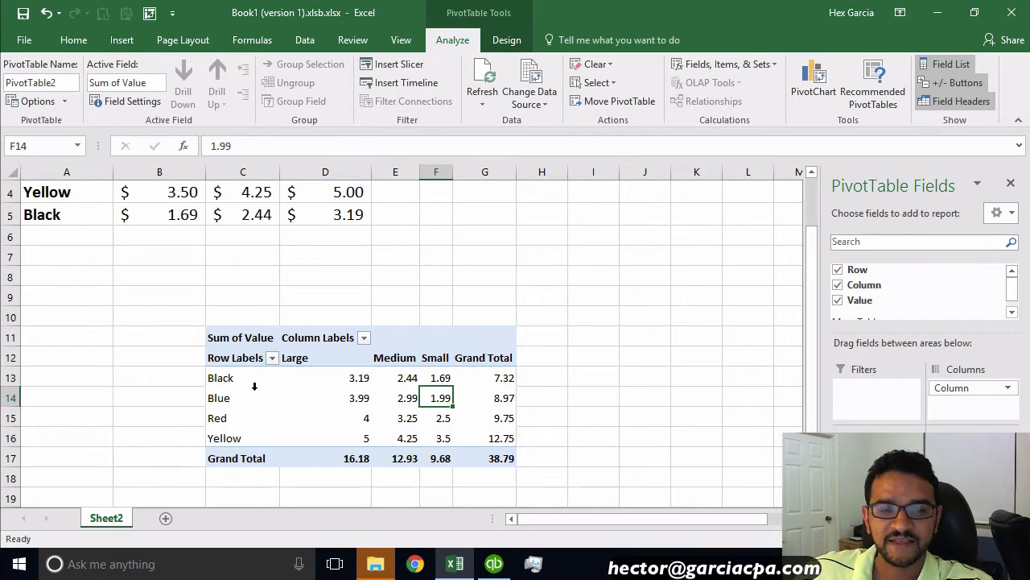
scroll(255, 387, "down", 1)
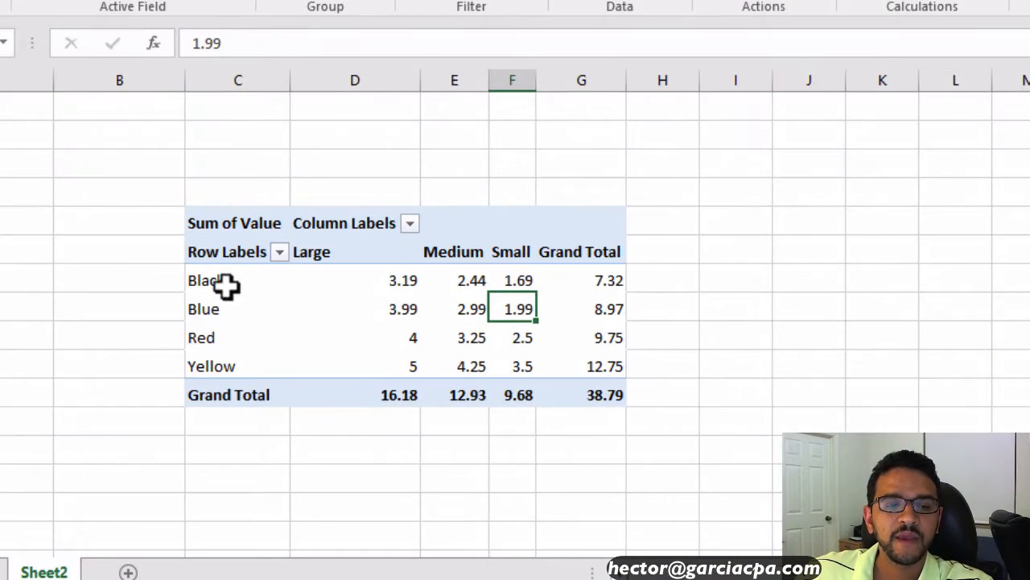
left_click(586, 250)
left_click(236, 397)
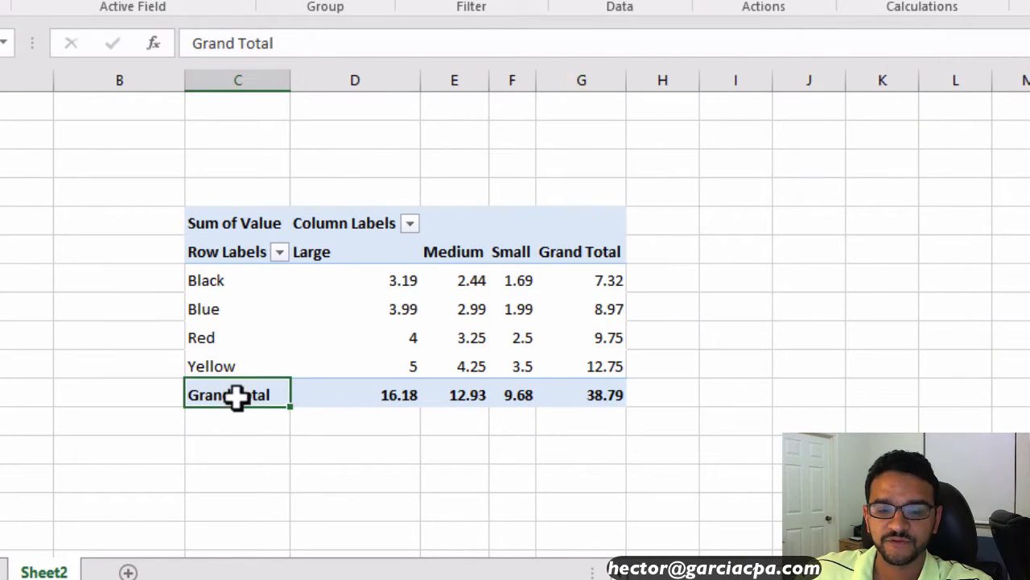
Step: Drill into the pivot table's overall grand total to generate a detail list of every value on a new sheet
left_click(594, 395)
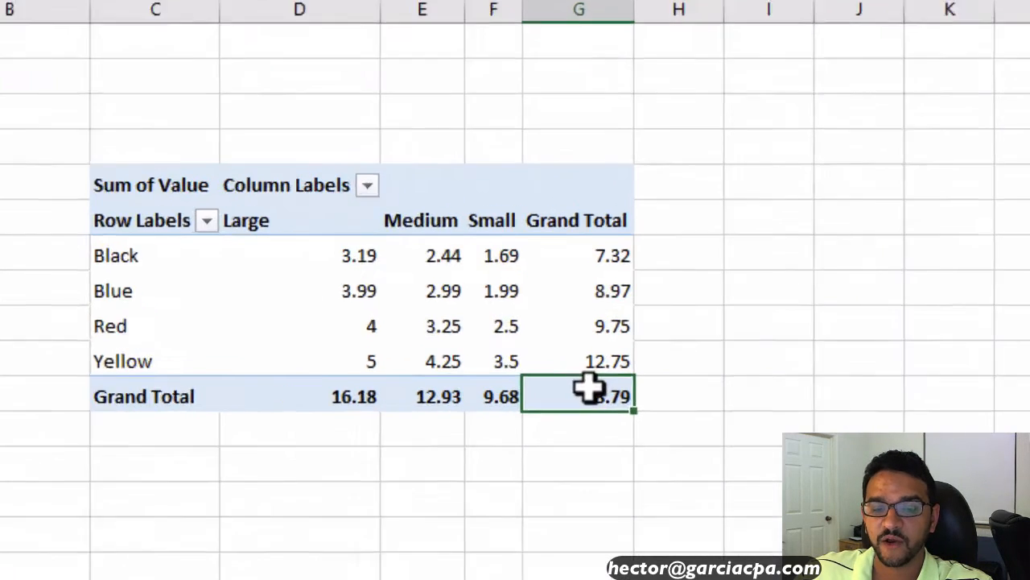
mouse_move(606, 397)
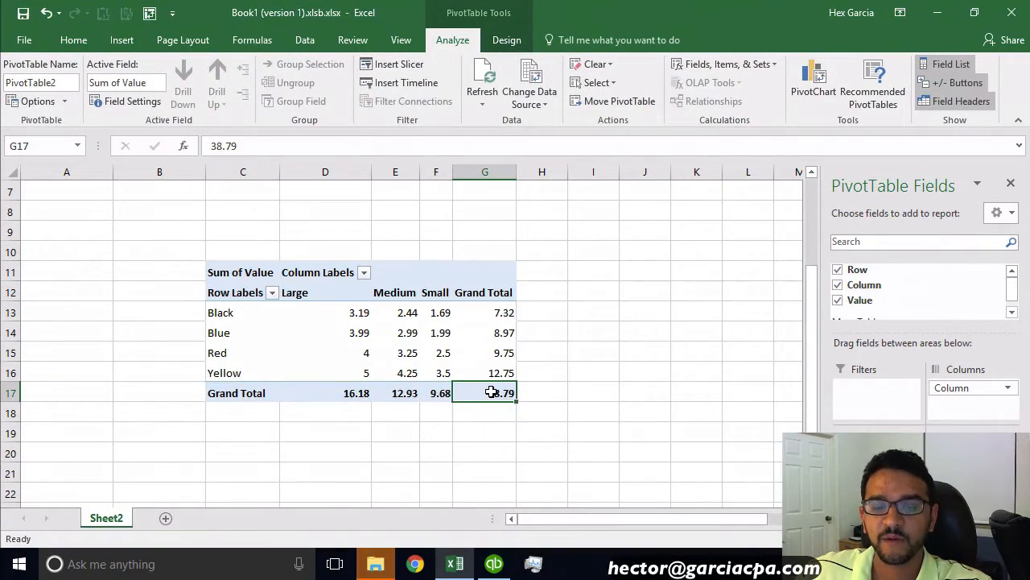
double_click(491, 392)
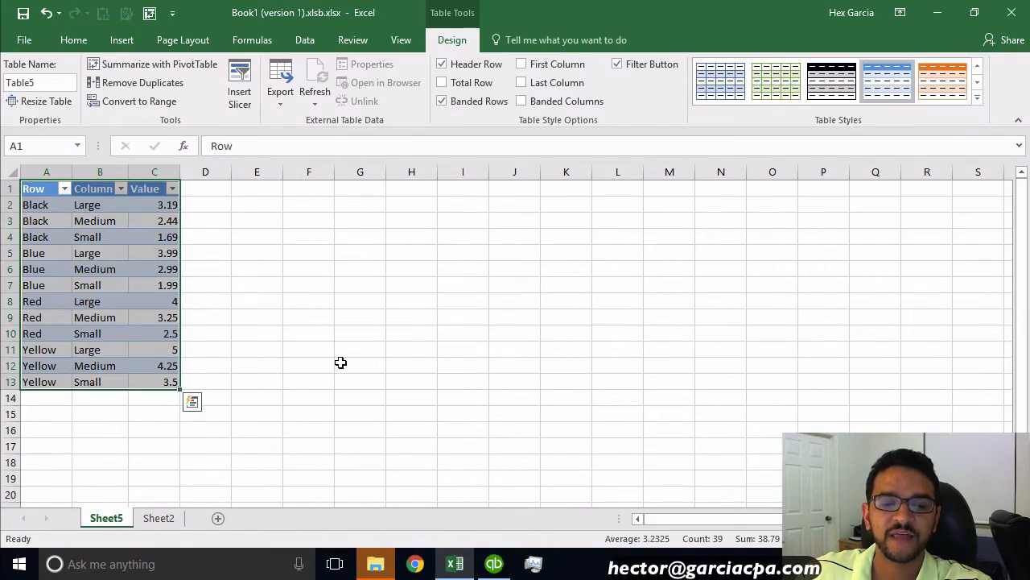
Step: Rename the detail table's column headers to Style, Size and Amount
left_click(340, 363)
left_click_drag(39, 172, 176, 179)
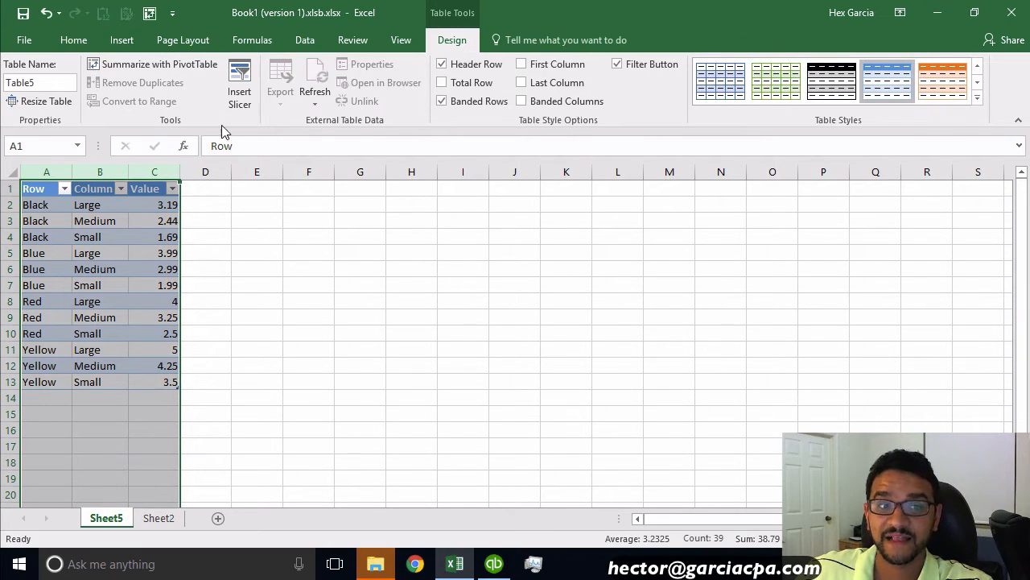
left_click(317, 393)
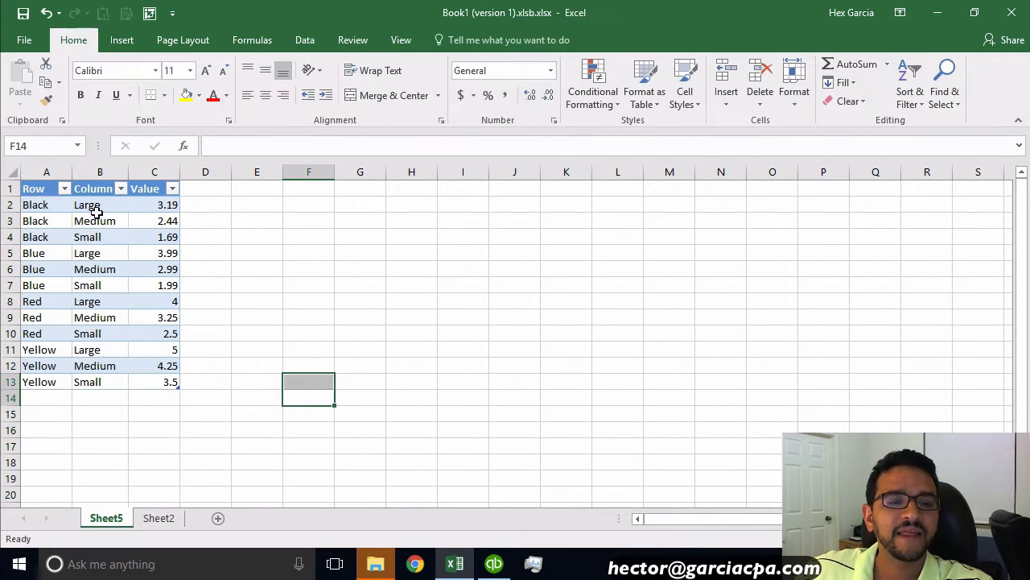
left_click(35, 188)
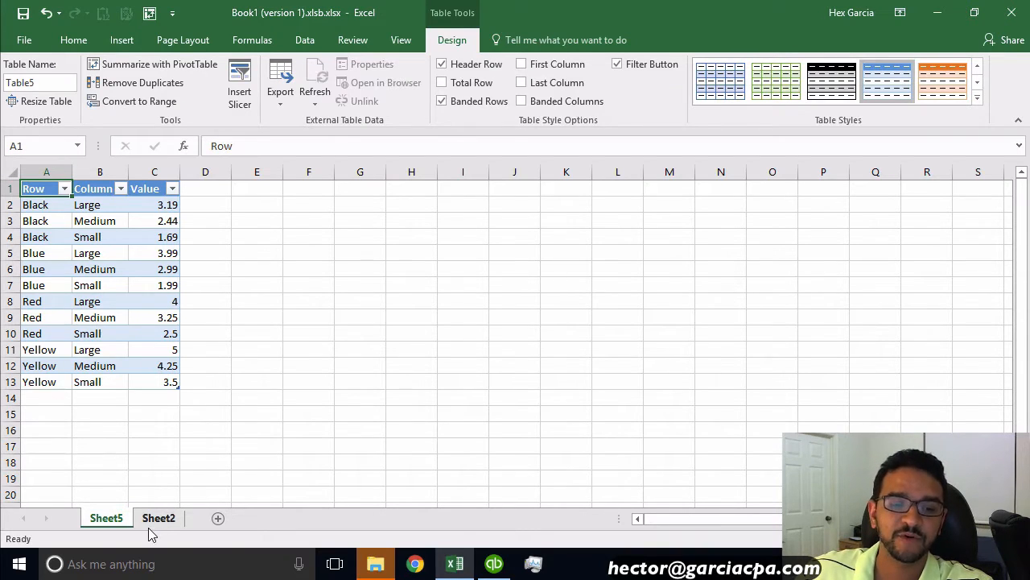
type("Style")
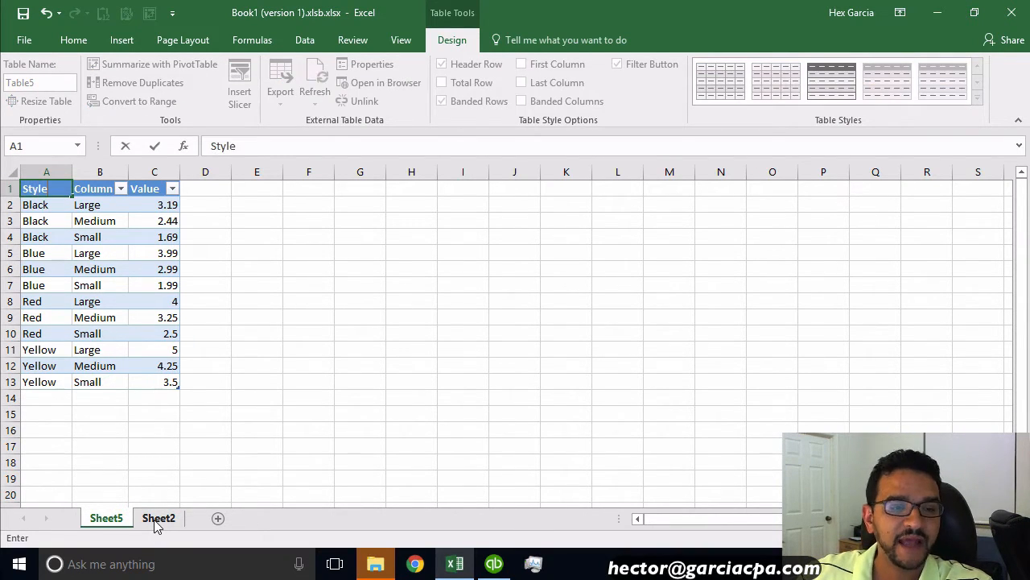
key("Tab")
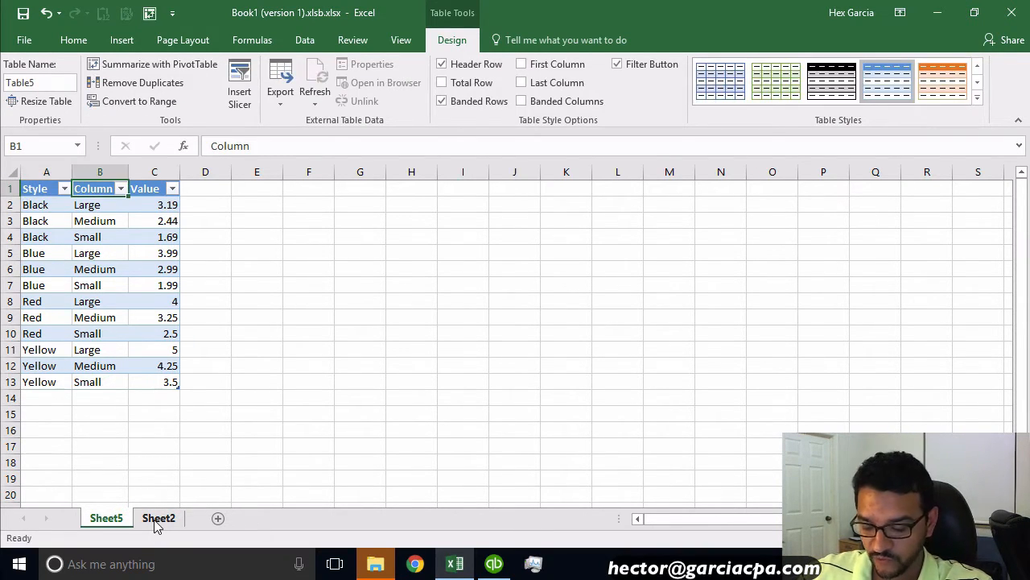
type("Size")
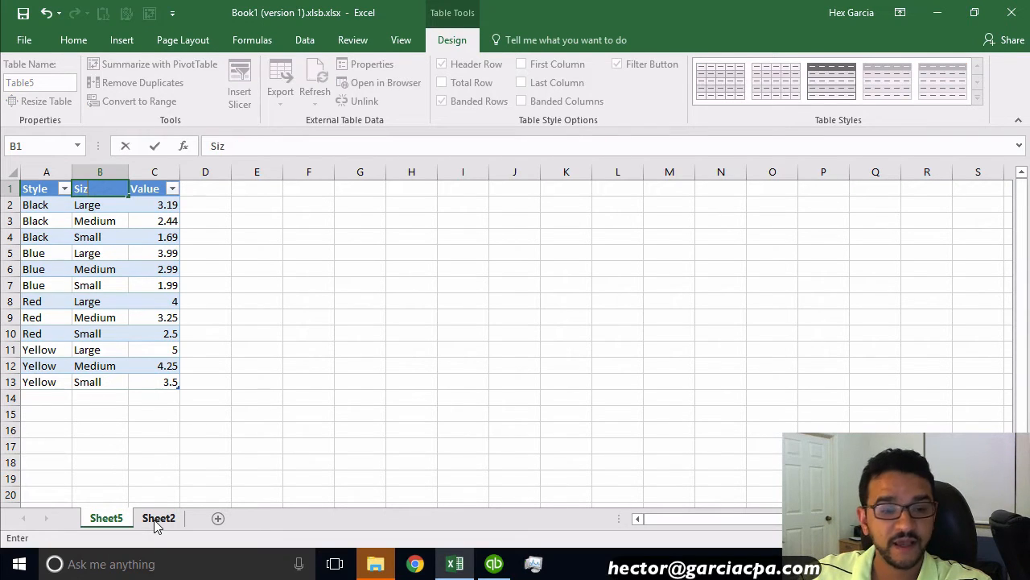
key("Tab")
type("Amount")
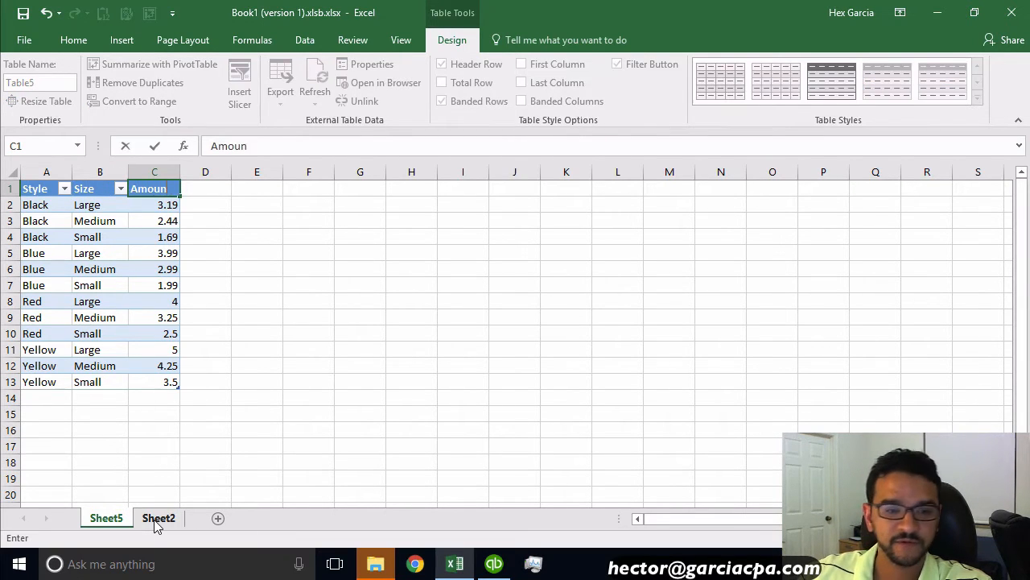
left_click(217, 363)
left_click(206, 396)
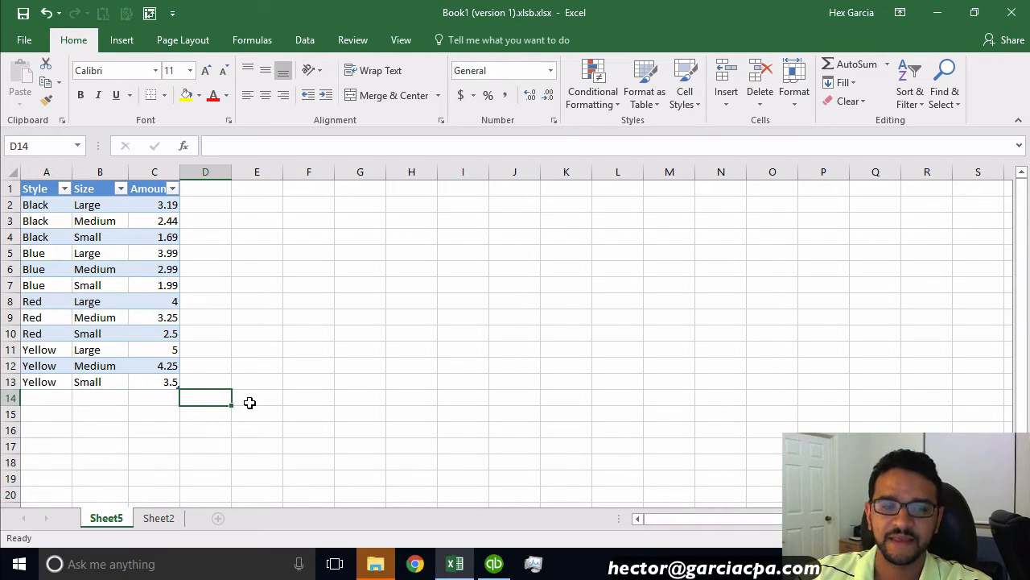
Step: Compare the original crosstab price table with the new list of styles, sizes and amounts
left_click(159, 519)
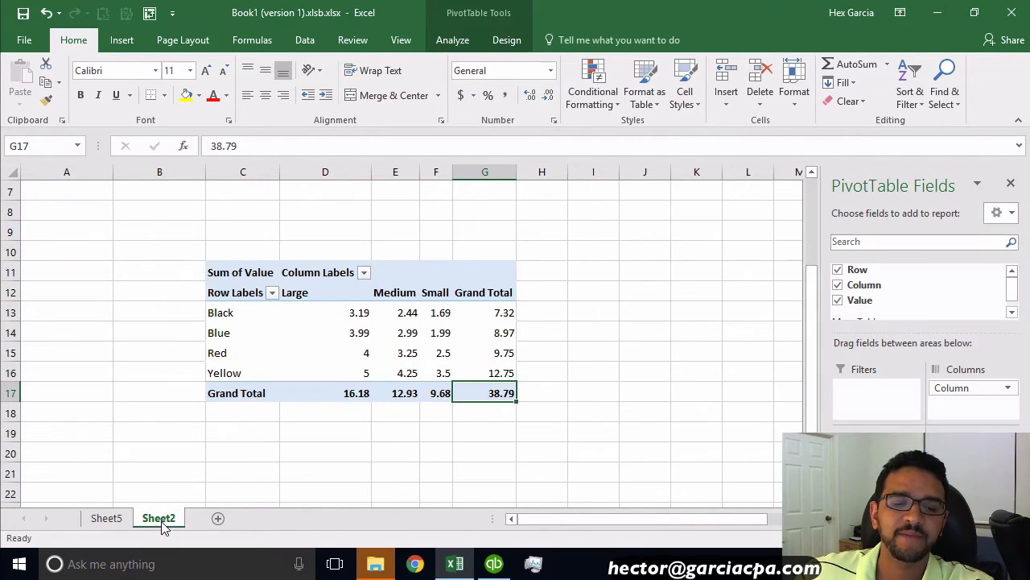
scroll(245, 378, "up", 2)
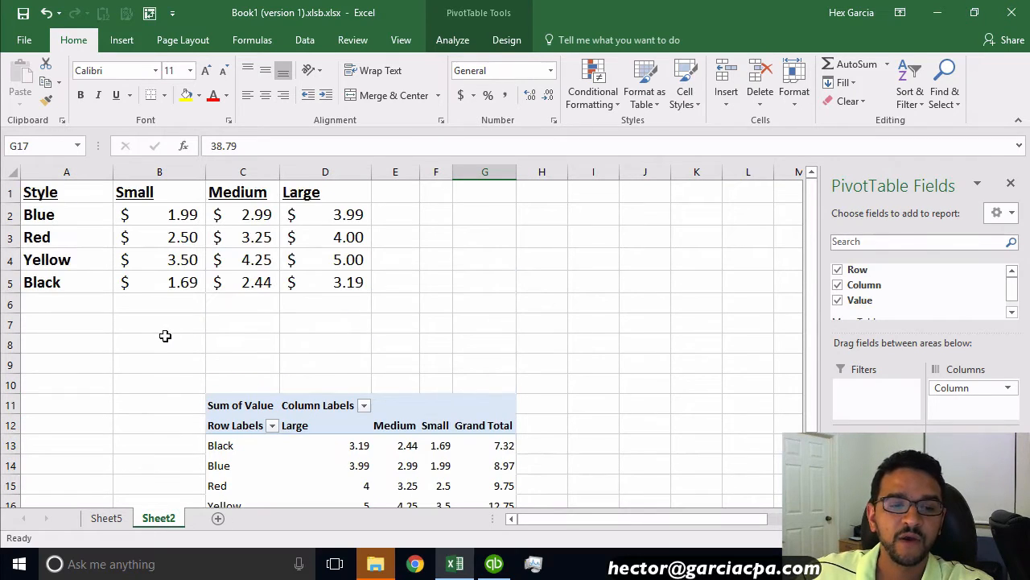
left_click(141, 338)
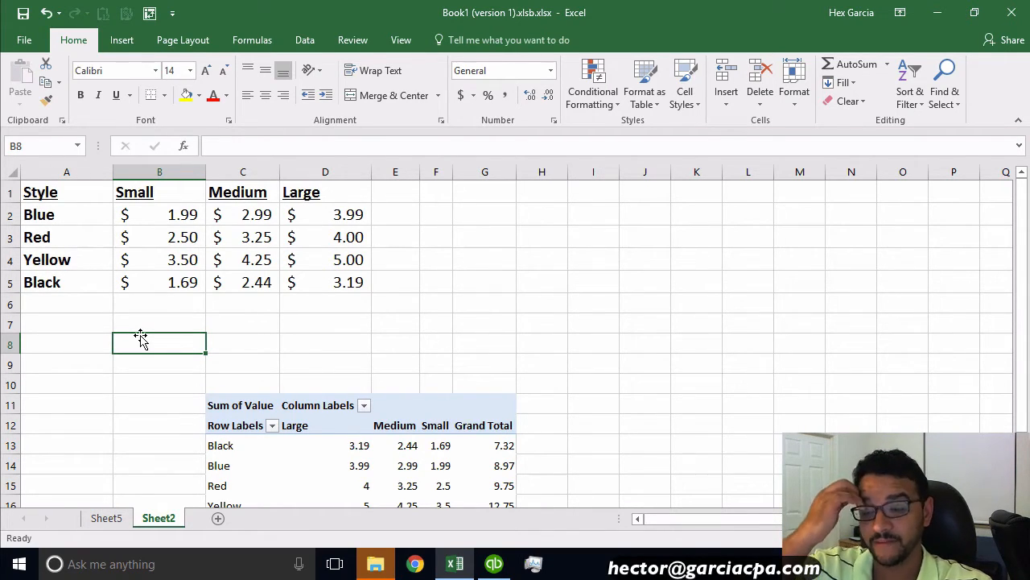
left_click(41, 211)
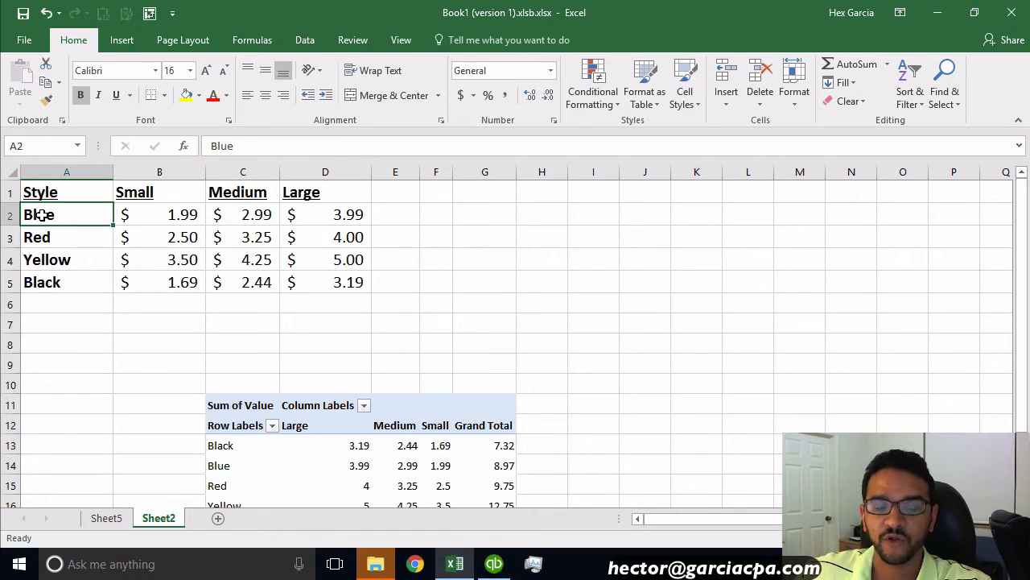
left_click(167, 190)
left_click(167, 219)
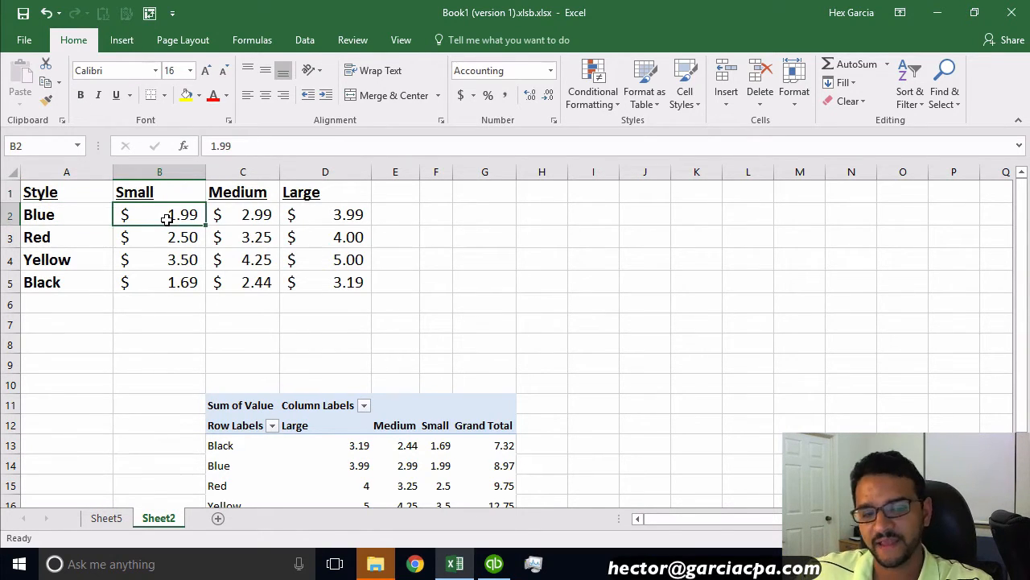
left_click(40, 240)
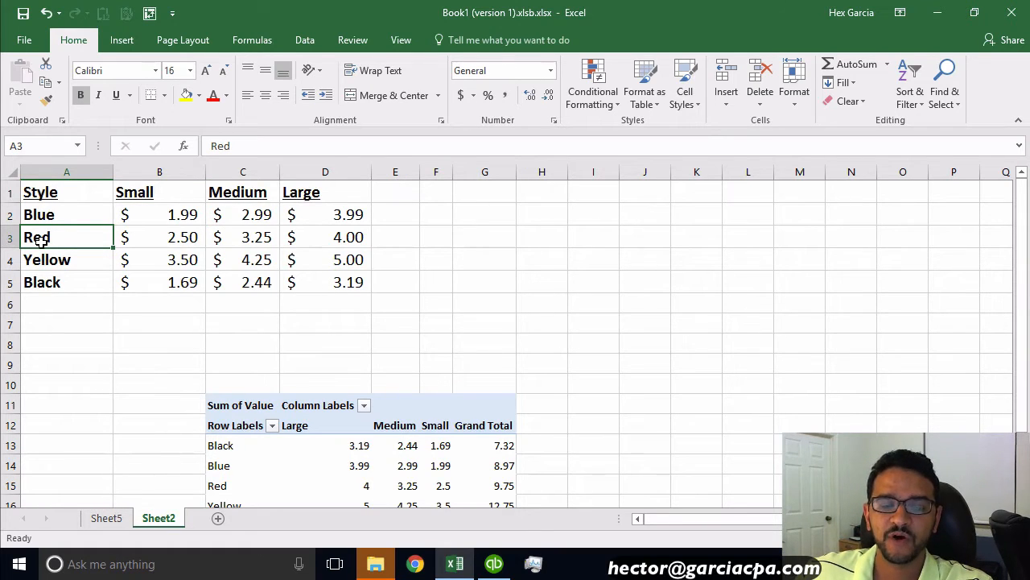
left_click(244, 192)
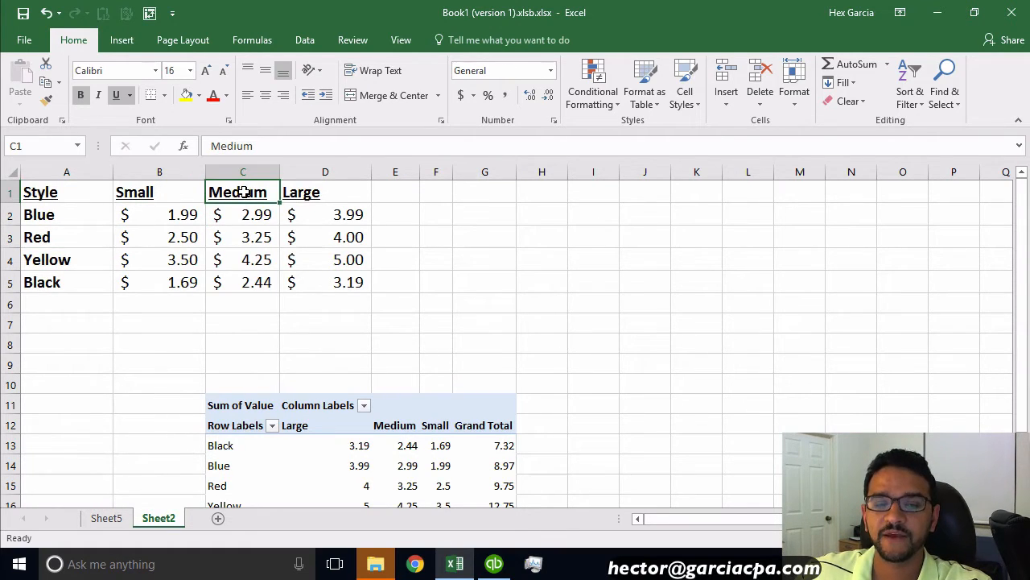
left_click(258, 240)
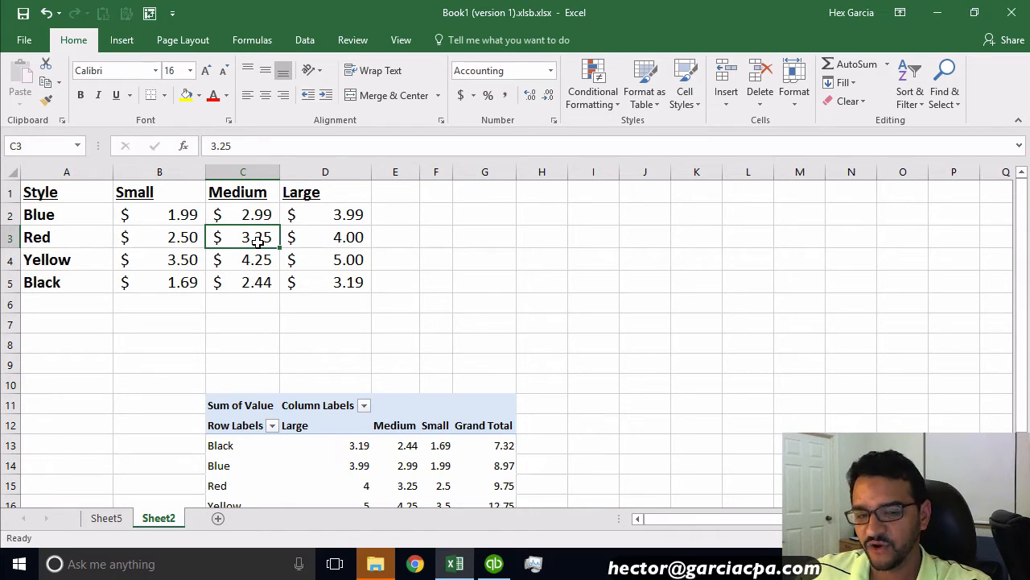
left_click(113, 520)
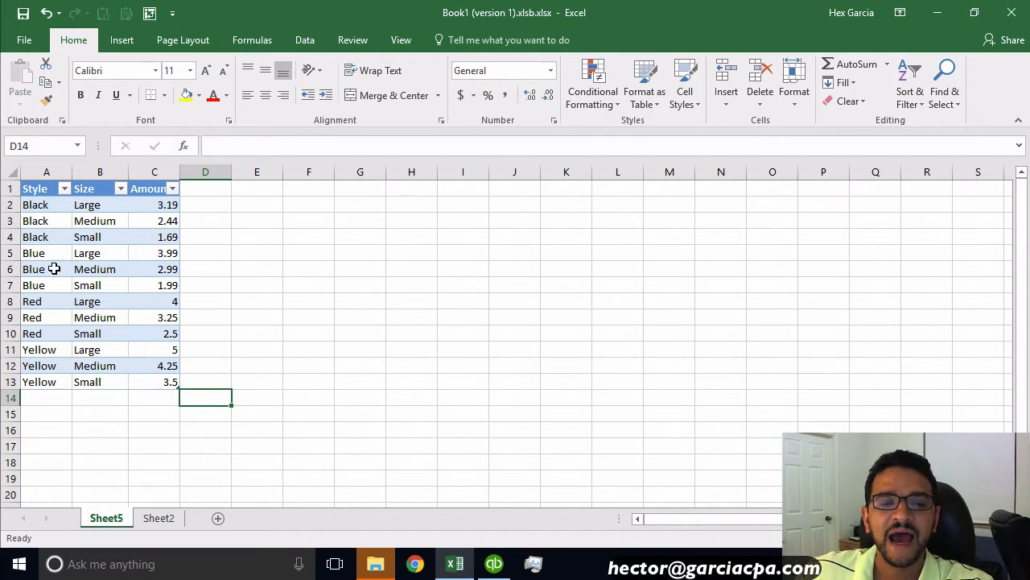
left_click(41, 205)
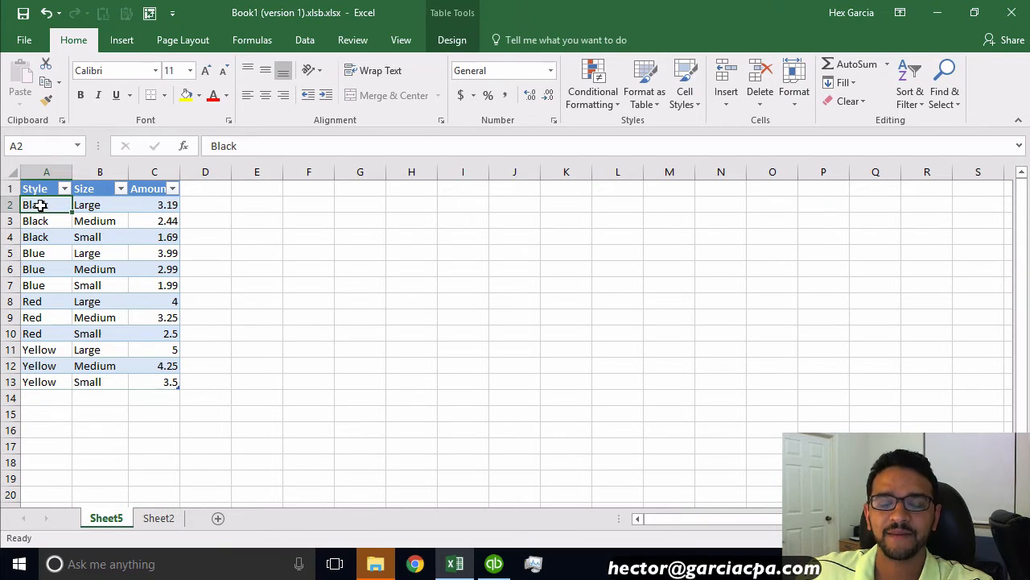
left_click(97, 205)
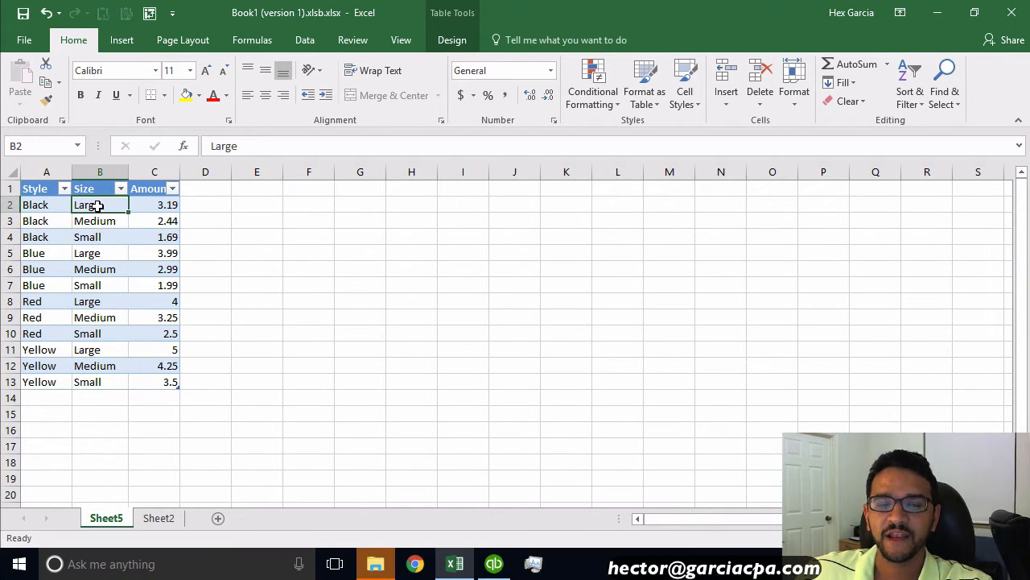
Step: Switch to QuickBooks and create a non-inventory part item named Black using the Sales account
left_click(494, 563)
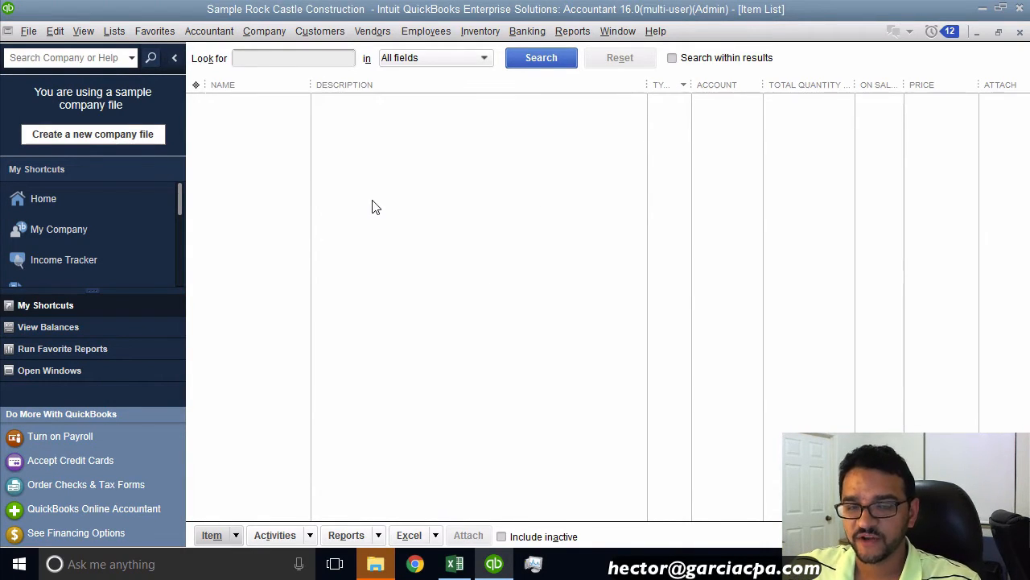
right_click(430, 171)
left_click(464, 219)
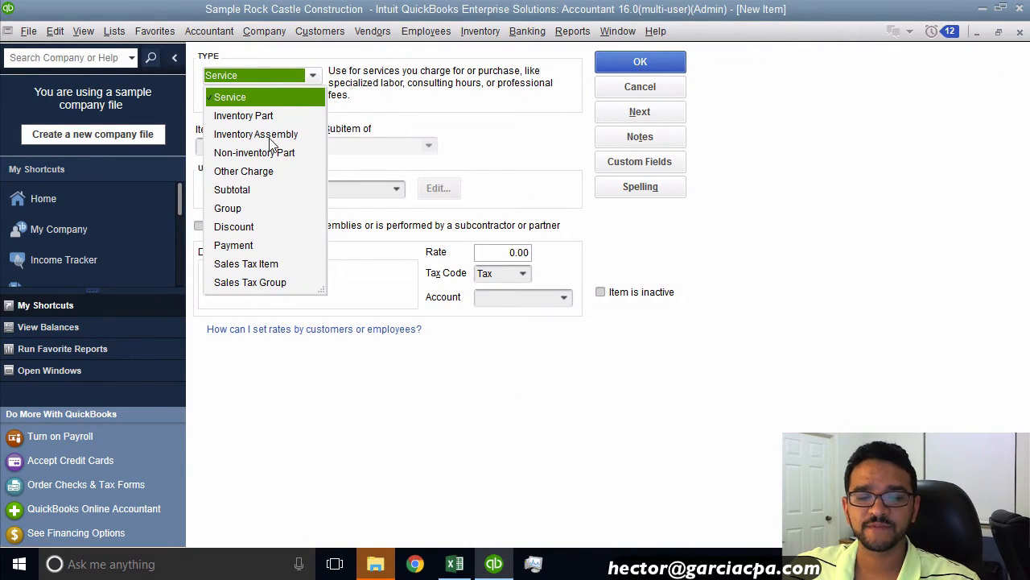
left_click(268, 134)
left_click(248, 77)
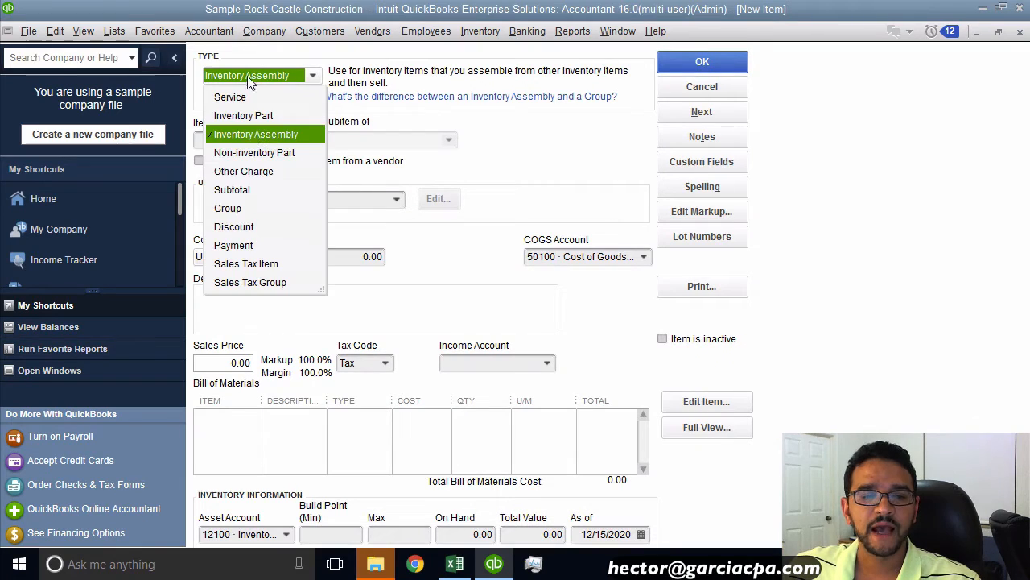
left_click(259, 153)
left_click(234, 147)
type("Black")
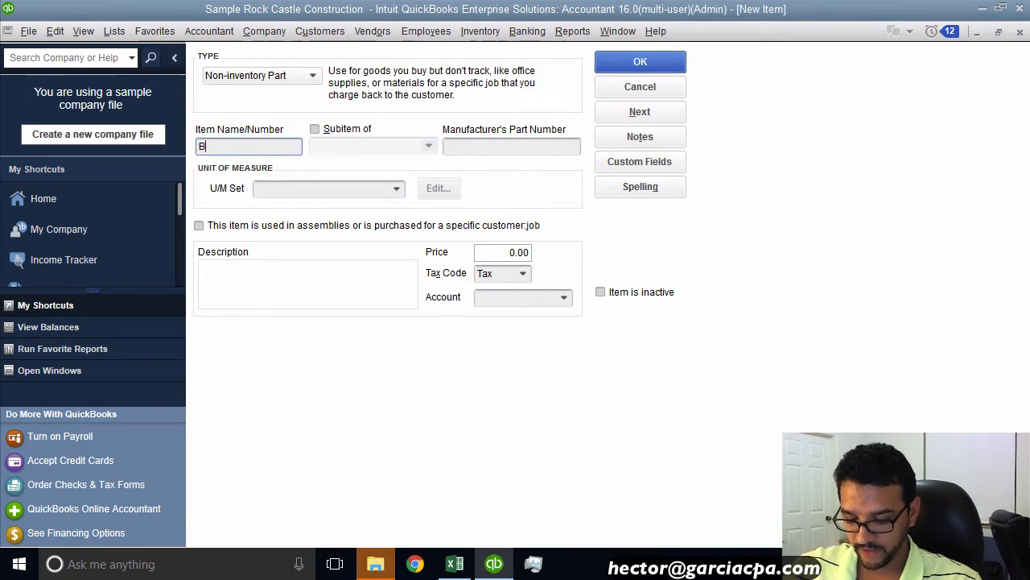
left_click(515, 297)
type("Sales")
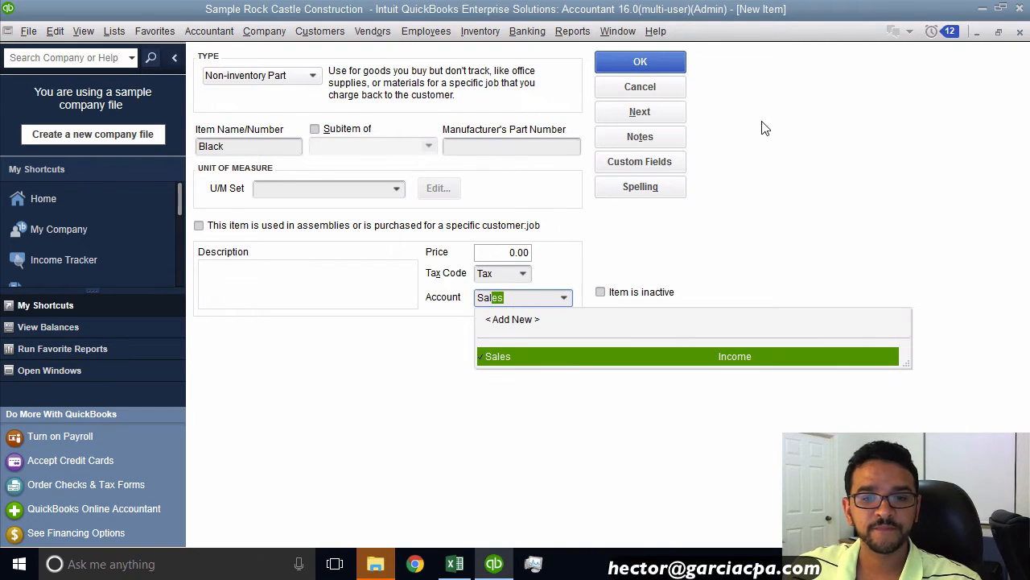
left_click(644, 65)
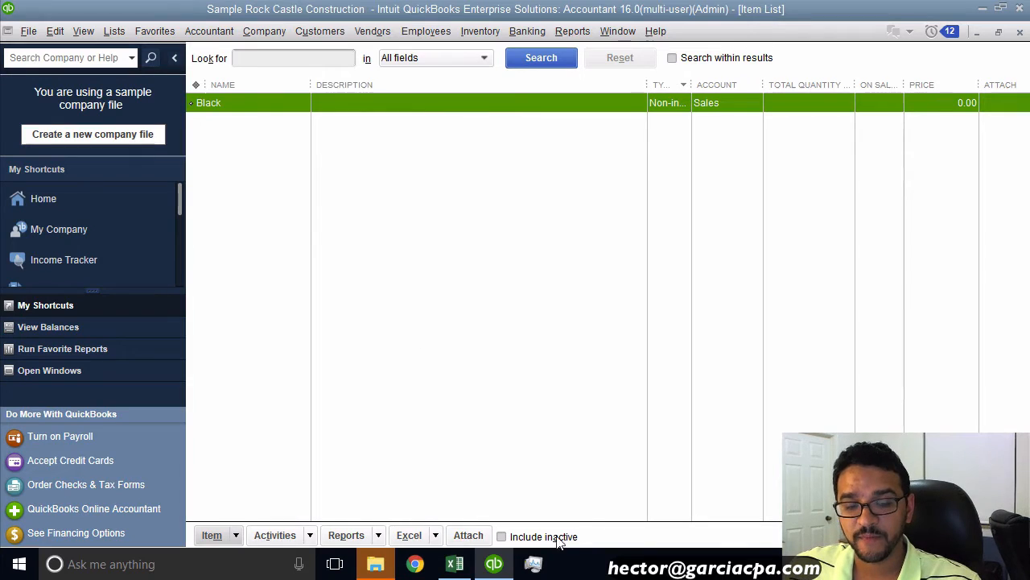
Step: Check the Black style row and the Small size column in the original crosstab price table
left_click(455, 563)
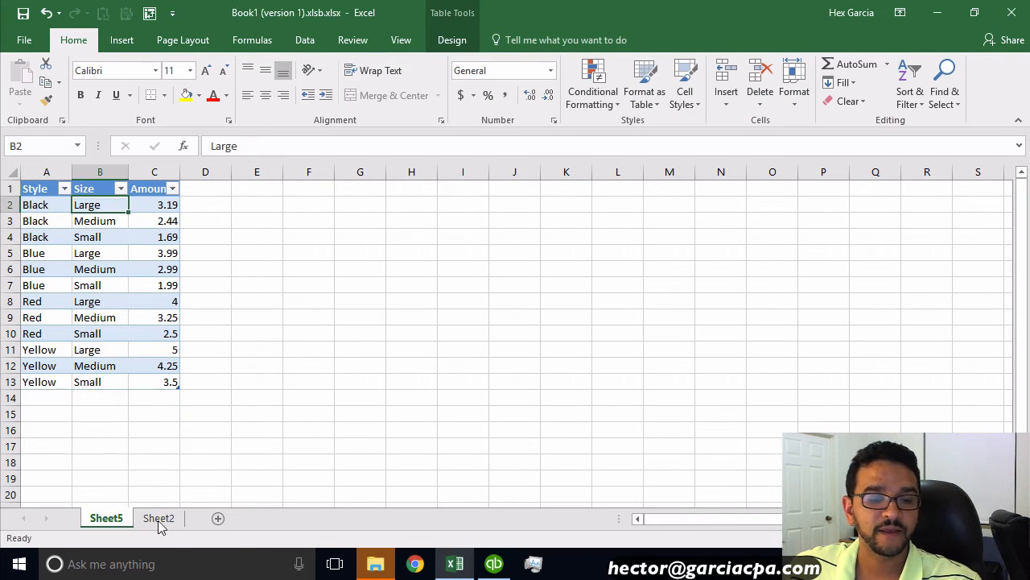
left_click(158, 520)
left_click(52, 283)
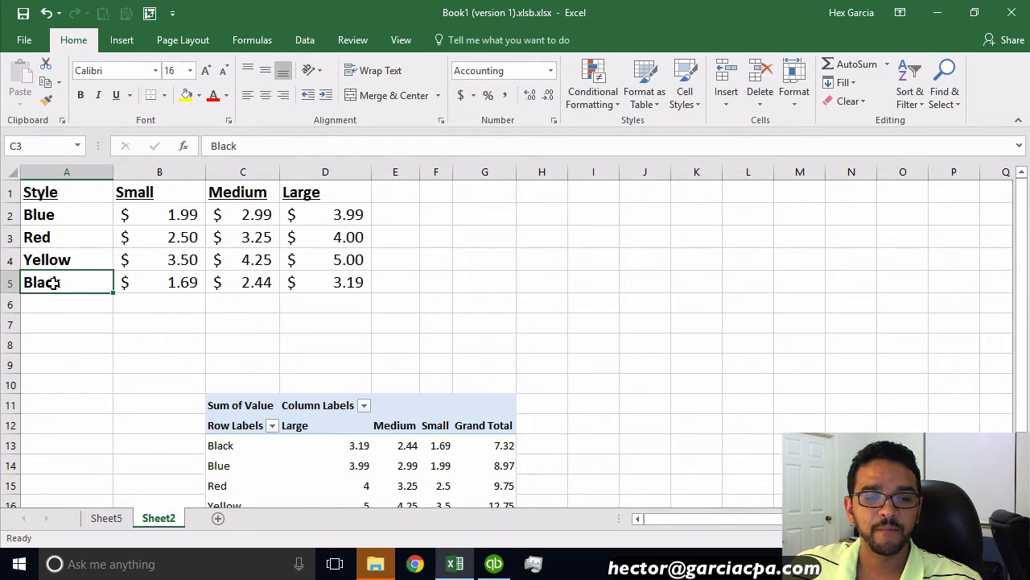
left_click(165, 199)
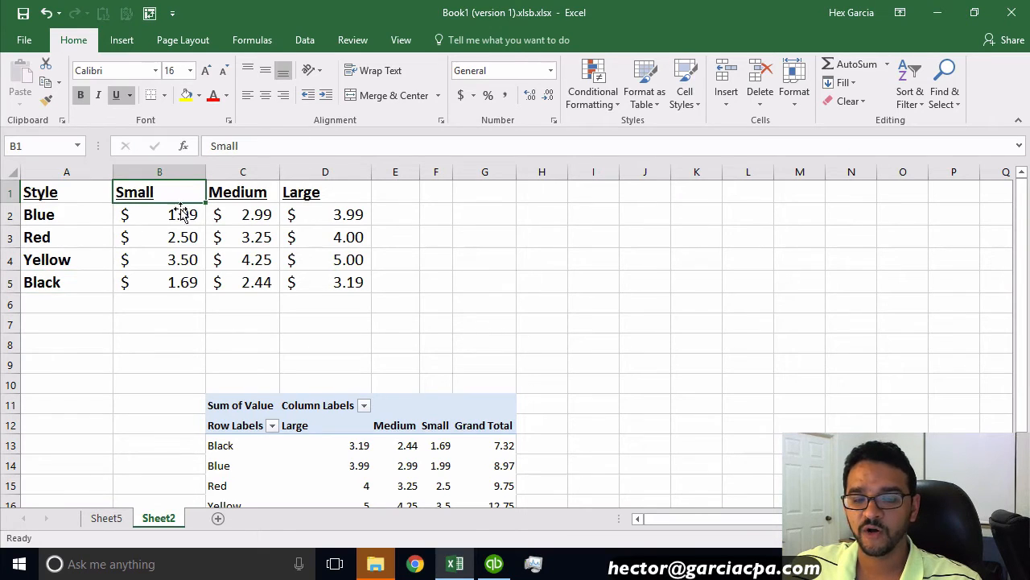
Step: Create a non-inventory part item named Small as a subitem of Black using the Sales account
left_click(494, 564)
right_click(255, 177)
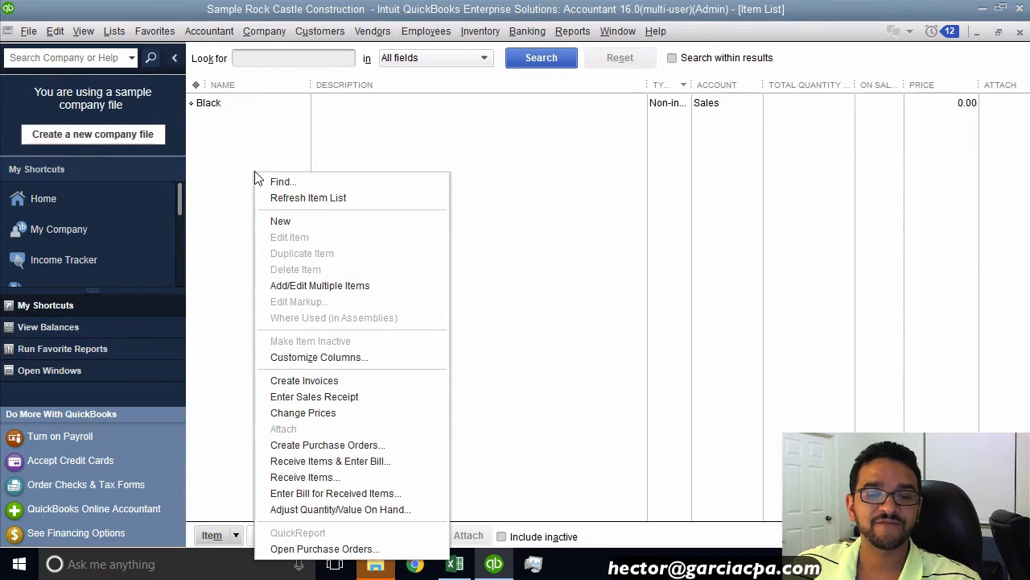
left_click(283, 222)
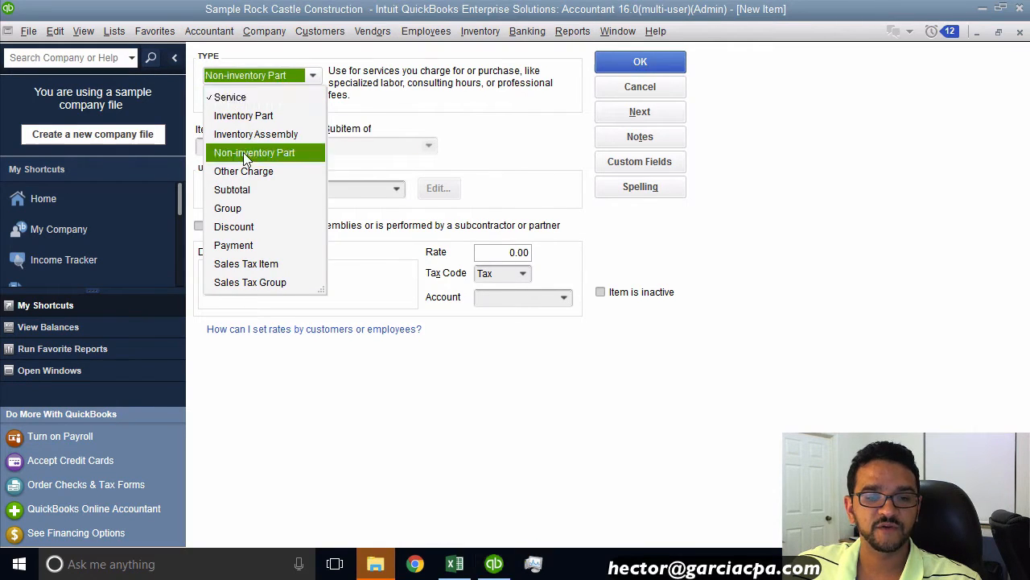
left_click(246, 155)
type("Small")
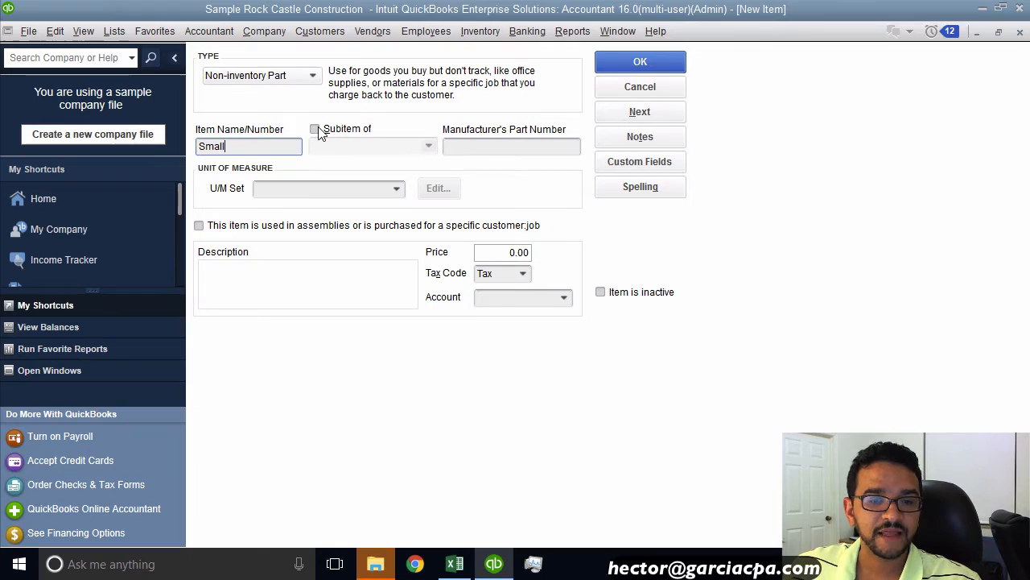
key("ctrl")
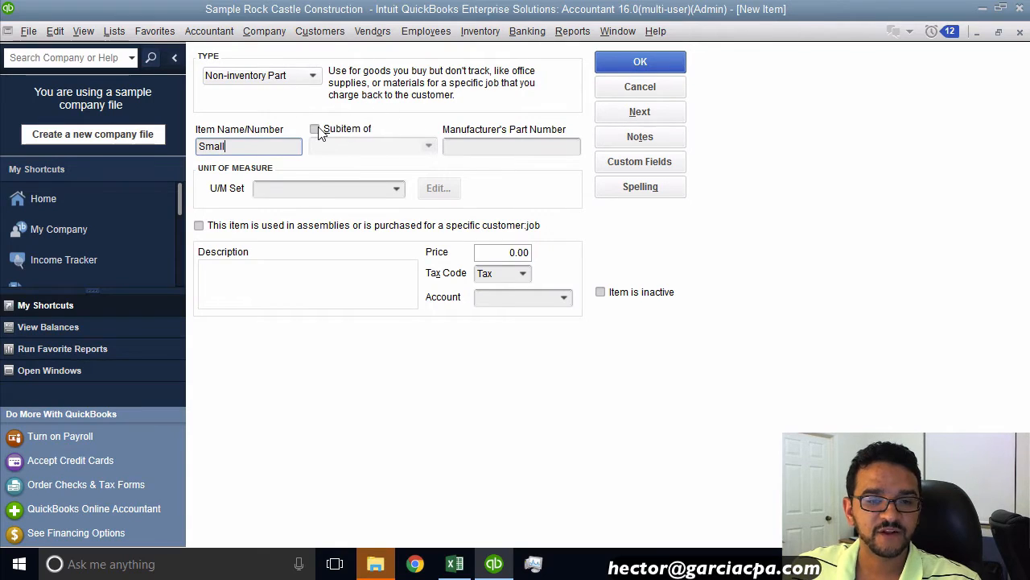
key("ctrl")
key("ctrl")
left_click(319, 130)
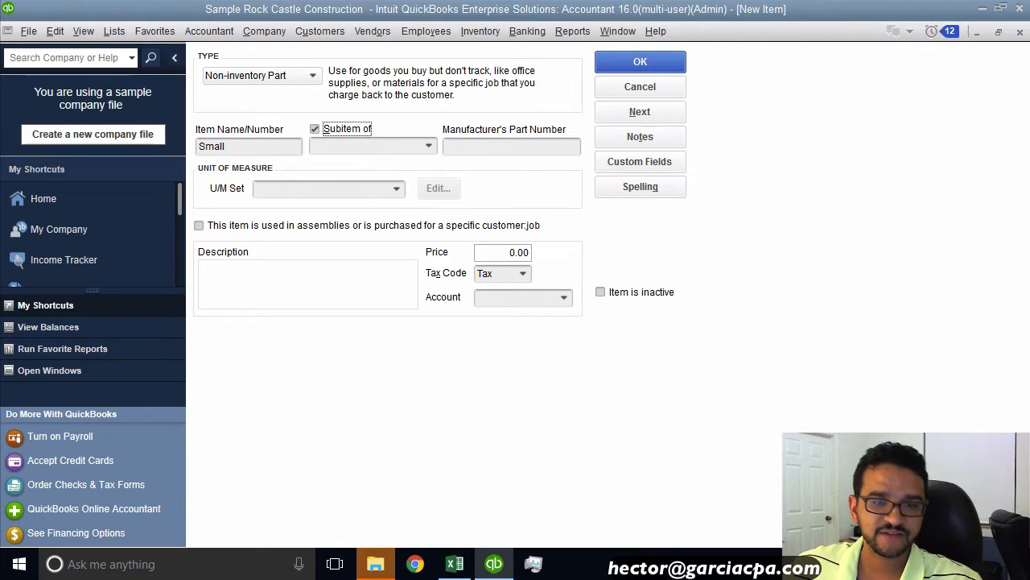
left_click(428, 147)
left_click(368, 203)
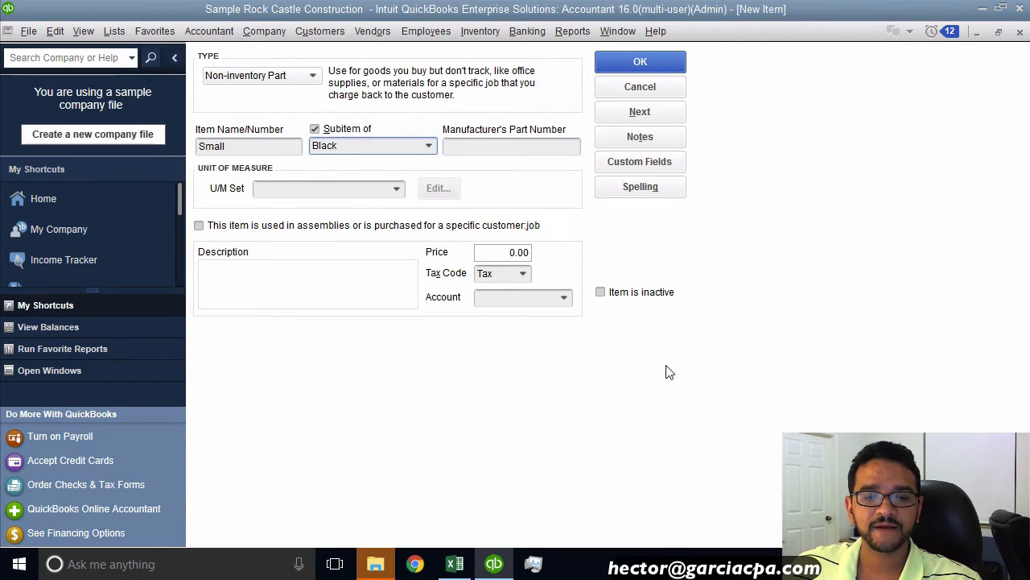
left_click(564, 300)
left_click(512, 324)
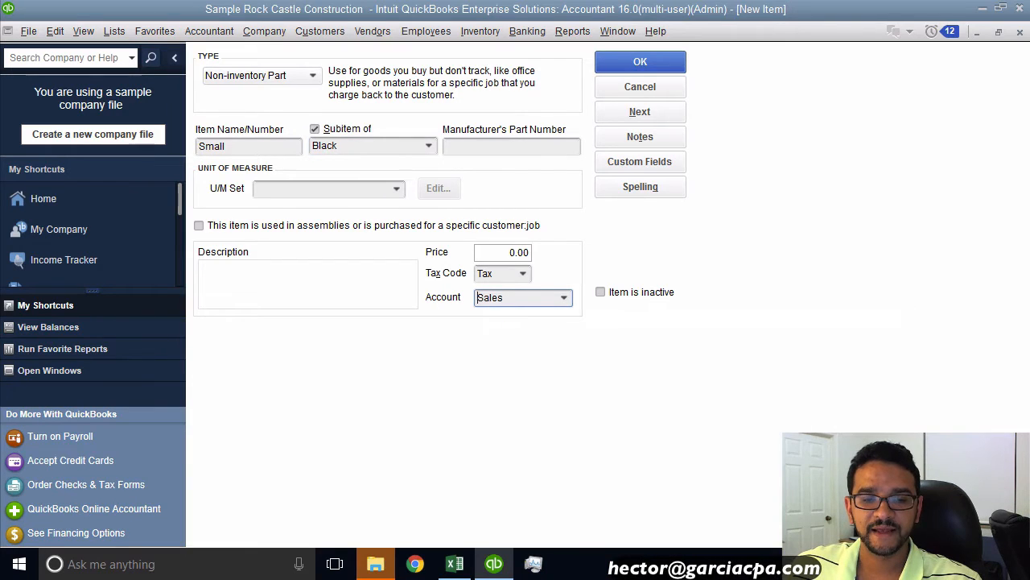
left_click(640, 62)
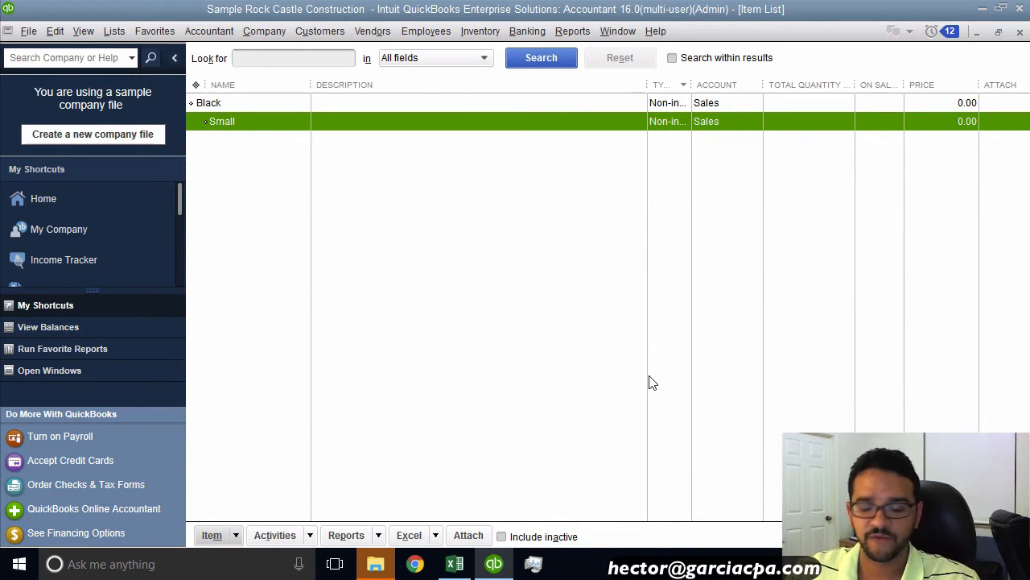
Step: Delete the Small subitem and the Black item from the item list
key("ctrl+d")
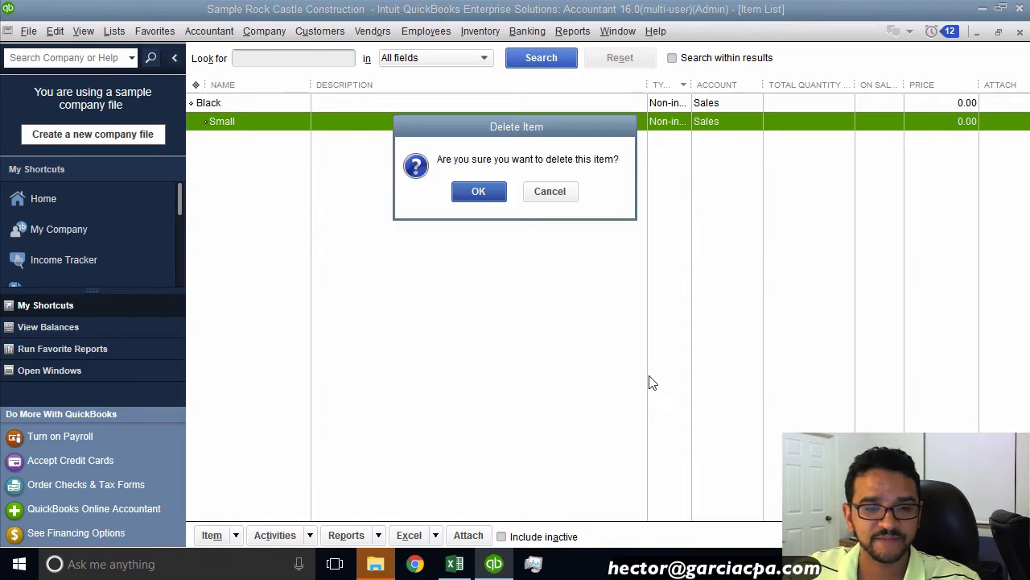
left_click(450, 183)
key("ctrl+d")
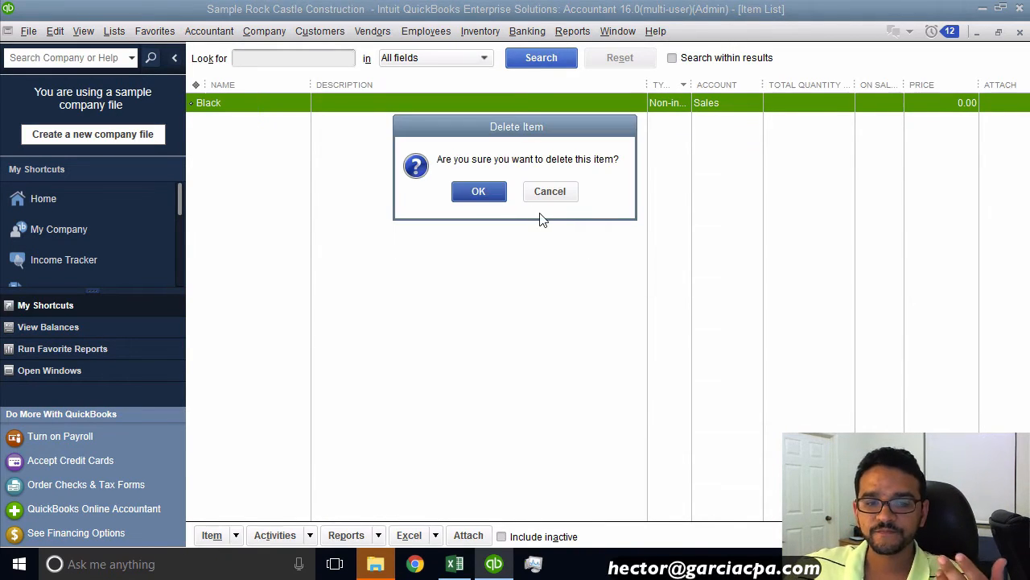
left_click(479, 193)
Step: Delete the sheet holding the drilled-down detail list of styles, sizes and amounts
left_click(458, 565)
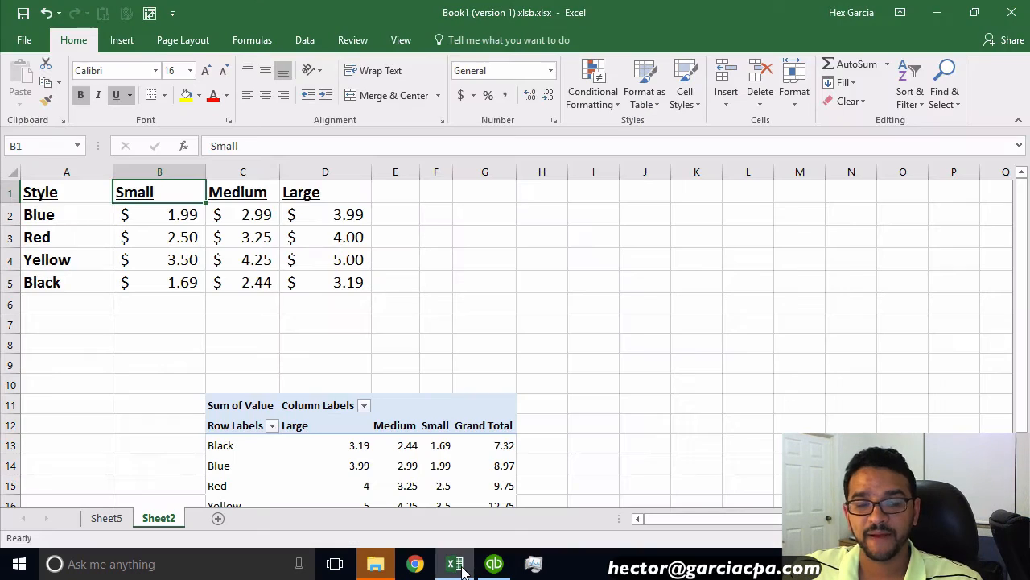
left_click(106, 519)
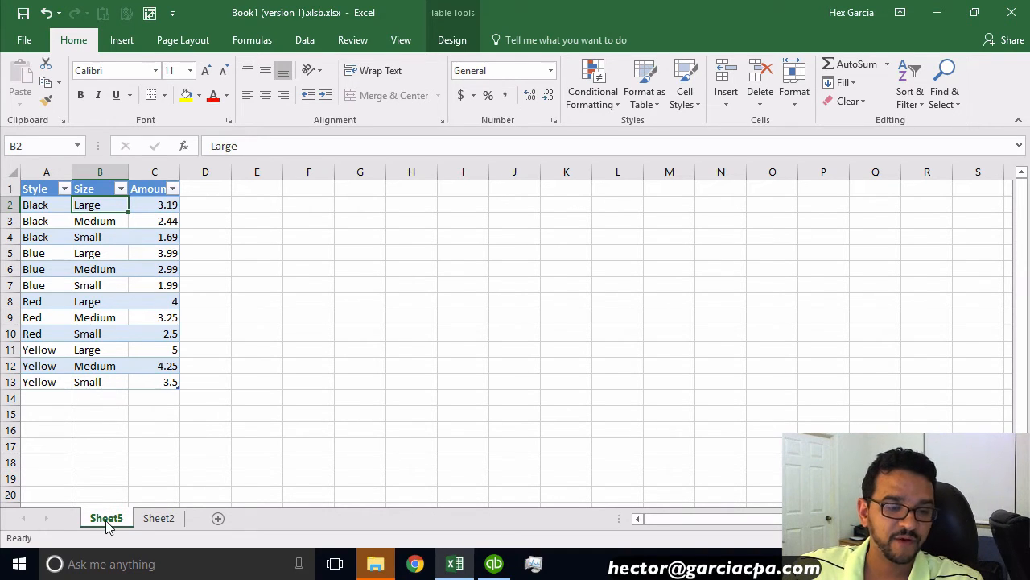
right_click(110, 520)
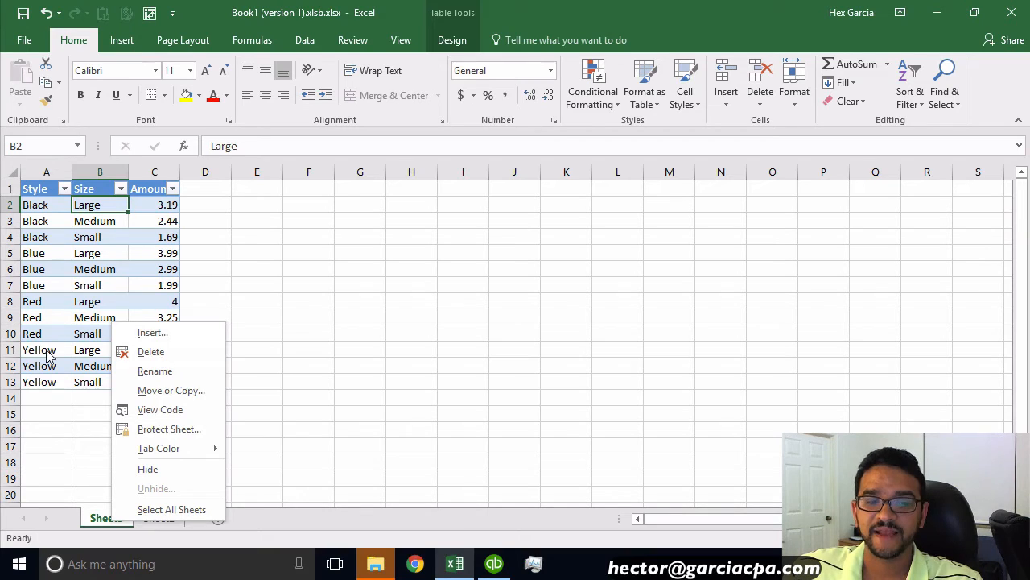
left_click(177, 352)
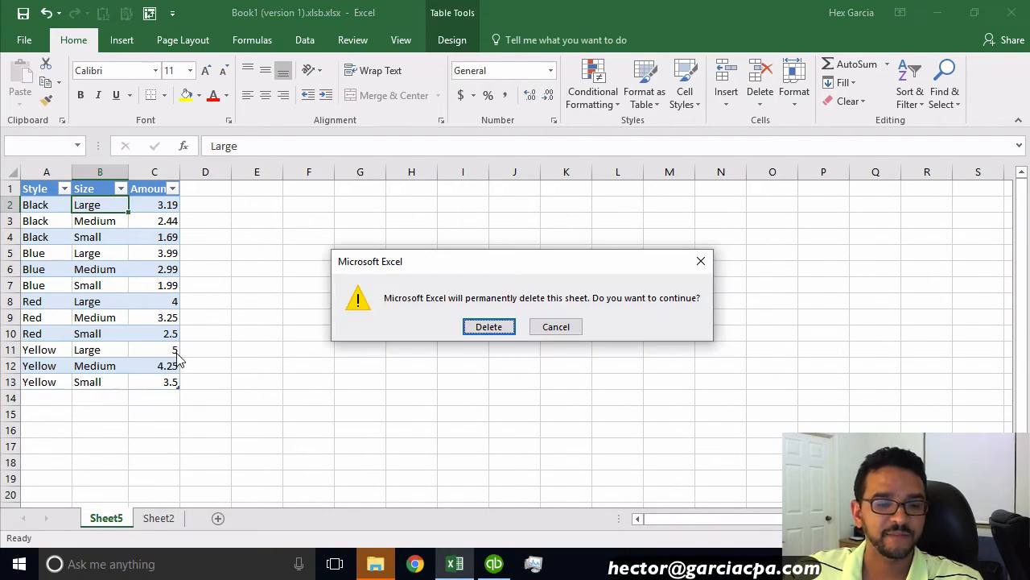
left_click(488, 327)
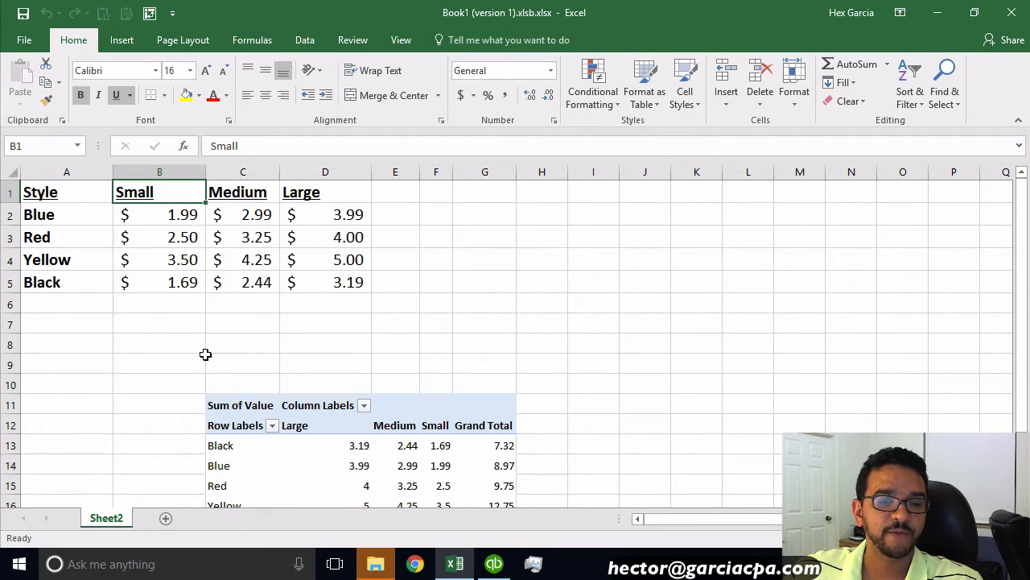
Step: Copy the crosstab price table A1:D5 and paste it into a new sheet
left_click_drag(81, 193, 351, 279)
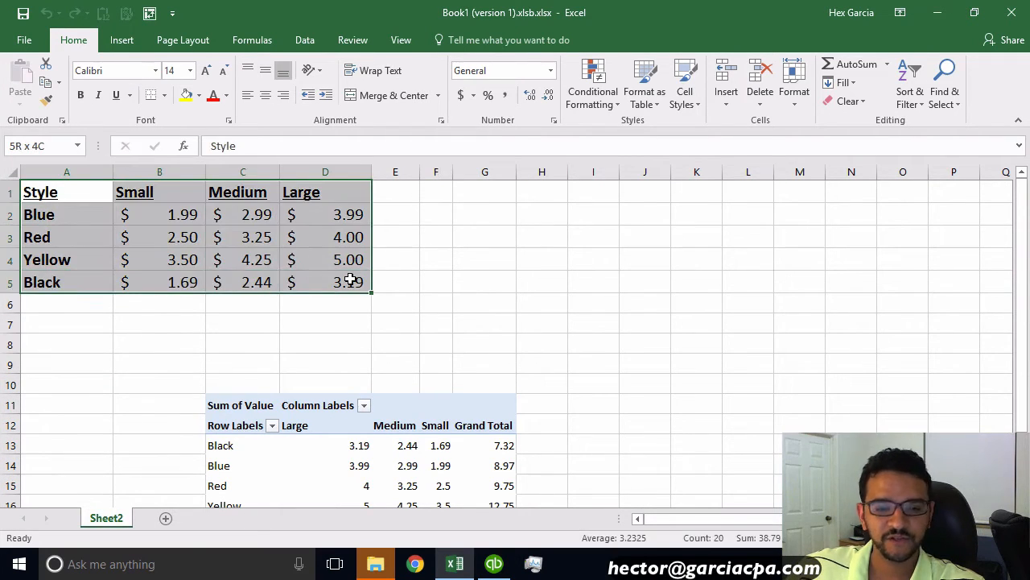
key("ctrl+c")
left_click(165, 518)
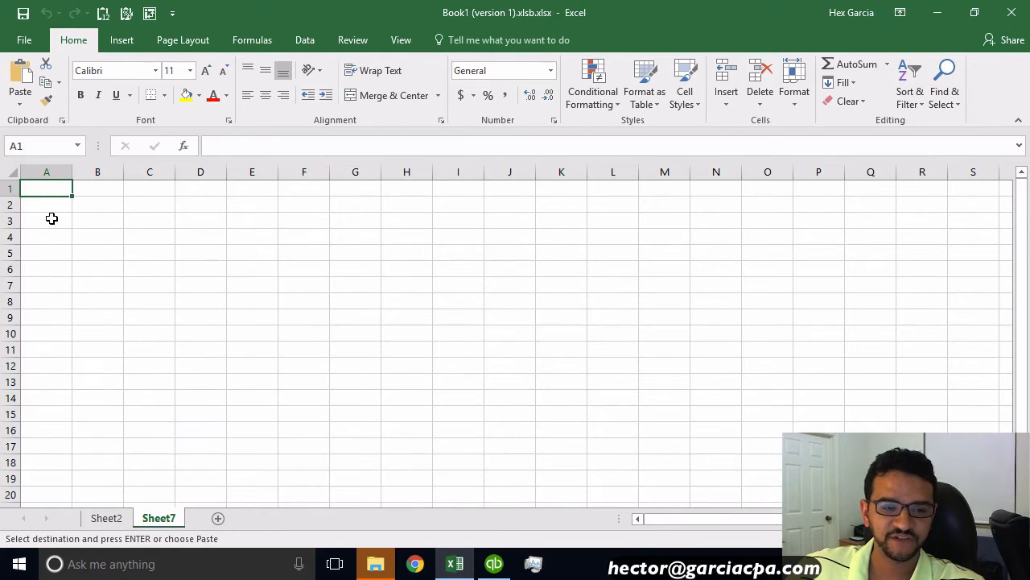
right_click(48, 189)
left_click(79, 256)
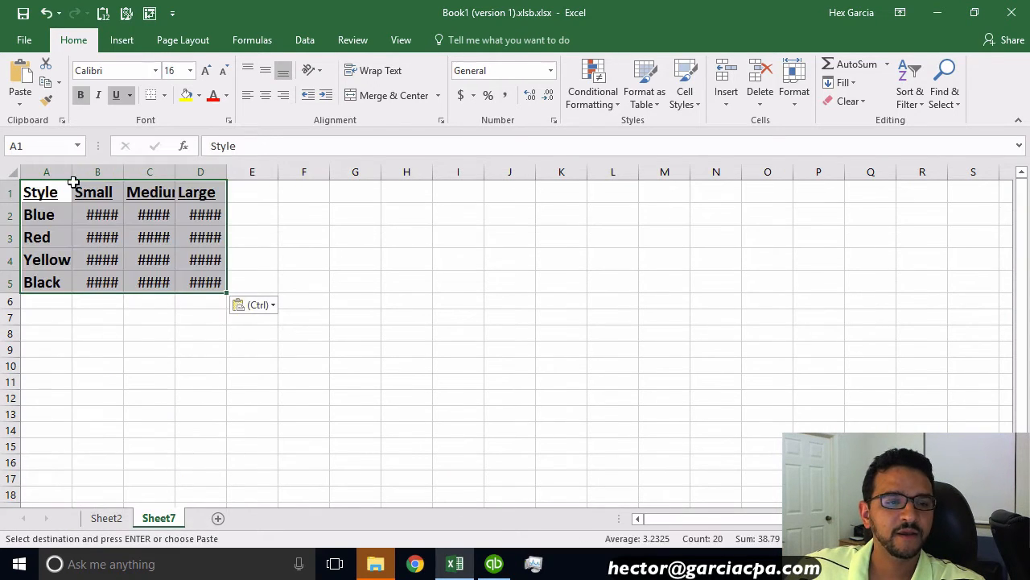
Step: Autofit the widths of columns A through D on the new sheet
left_click_drag(46, 171, 201, 172)
double_click(176, 171)
left_click_drag(435, 282, 386, 282)
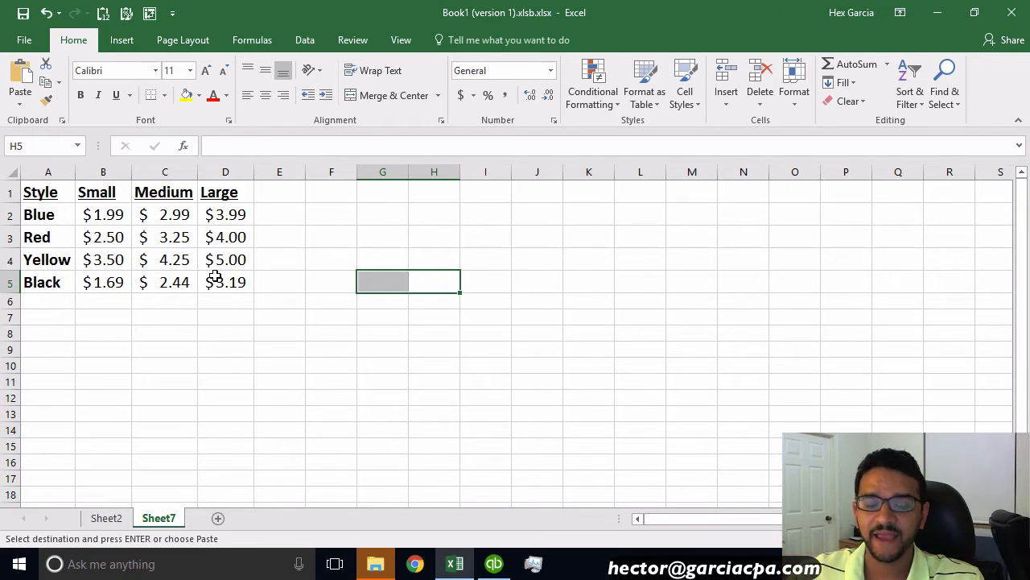
Step: Insert a blank column between the Style column and the Small column
left_click(37, 214)
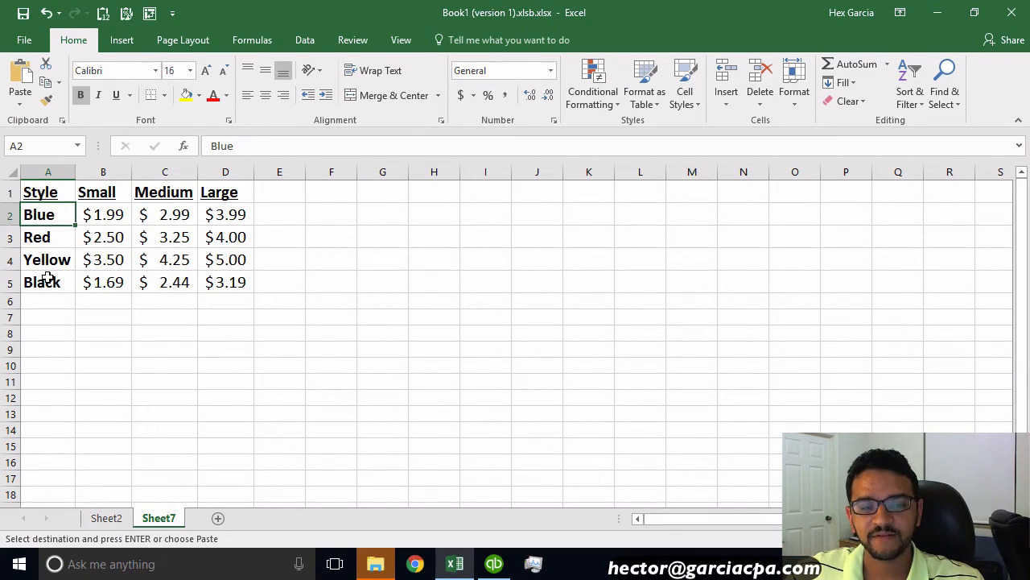
left_click(99, 191)
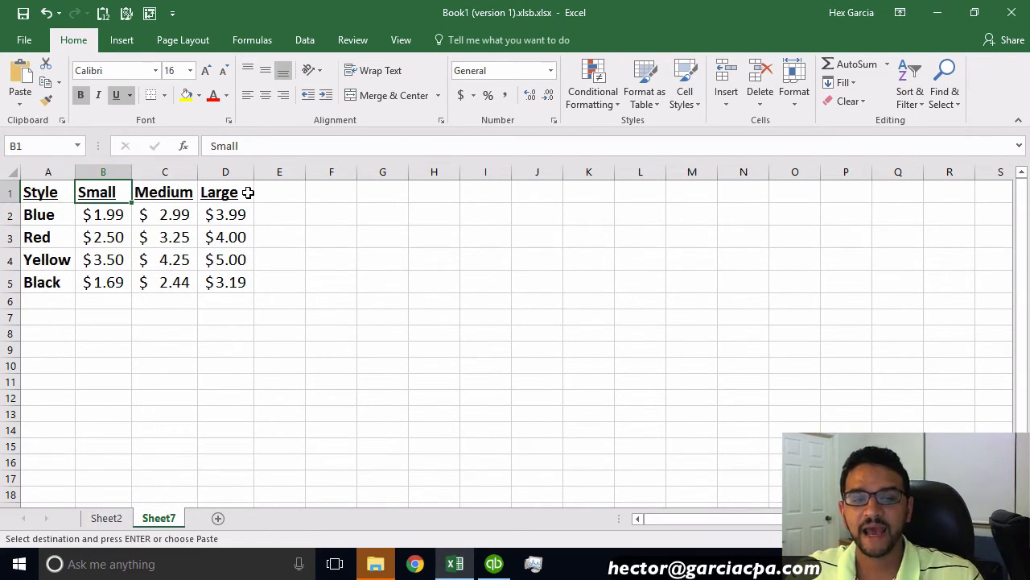
right_click(102, 176)
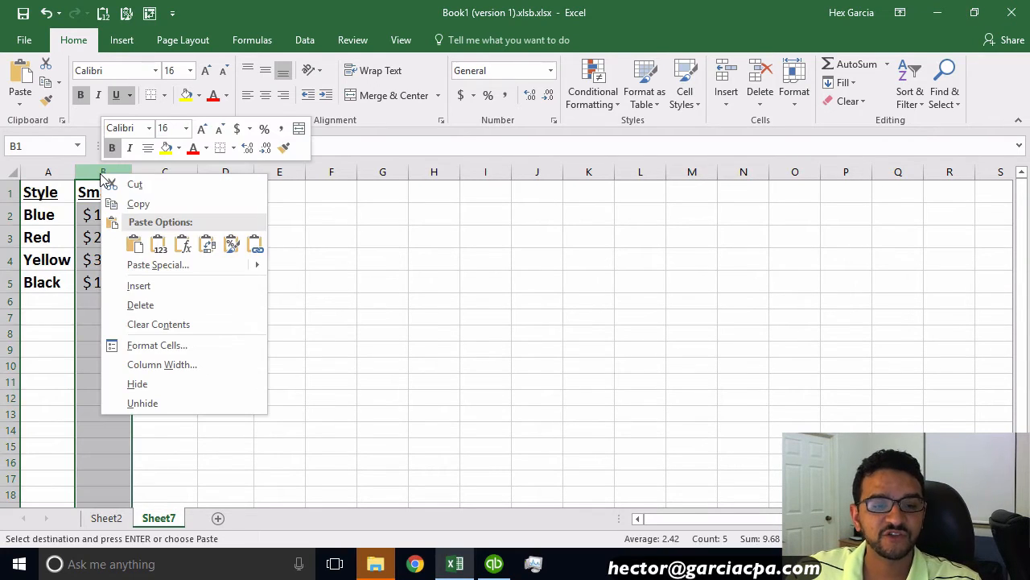
left_click(139, 285)
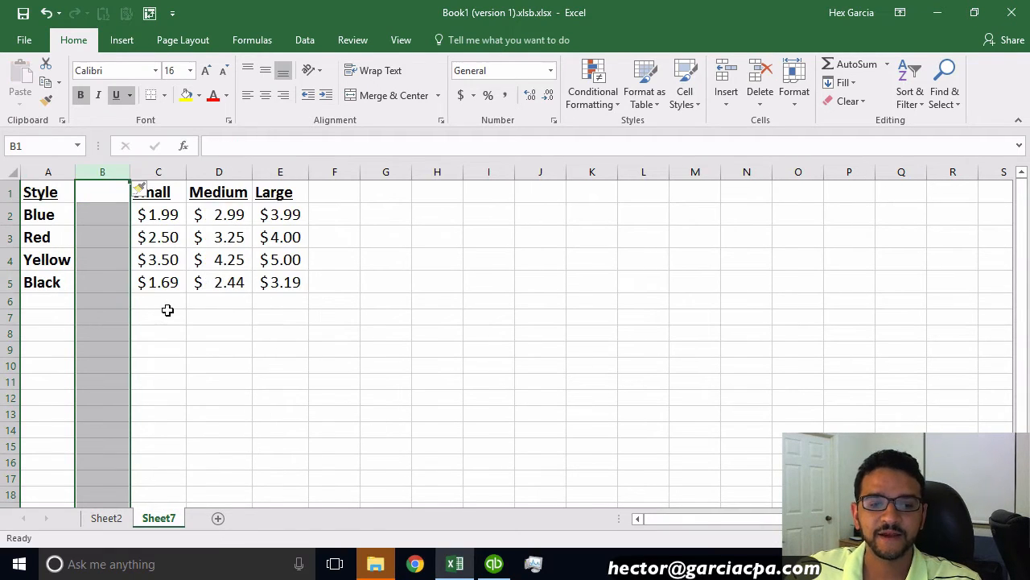
Step: Enter 0 as the price for each style in cells B2 through B5 of the new column
left_click(101, 213)
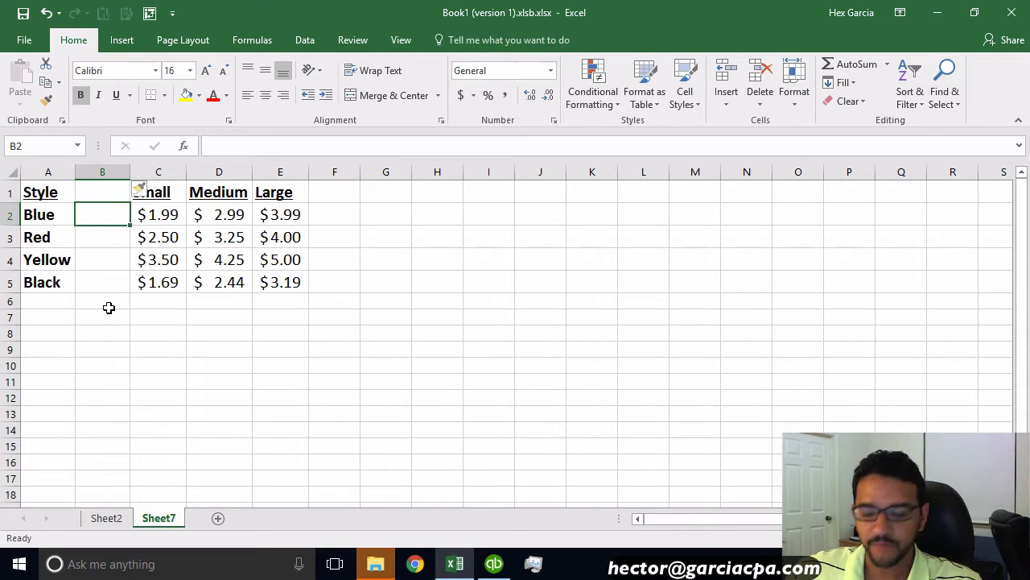
type("0")
key("Return")
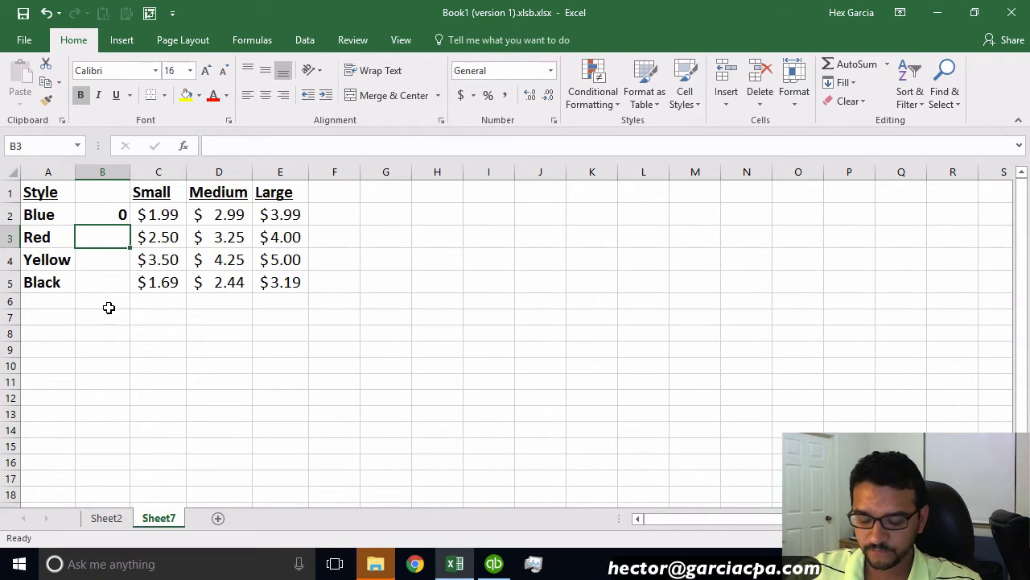
type("0")
key("Return")
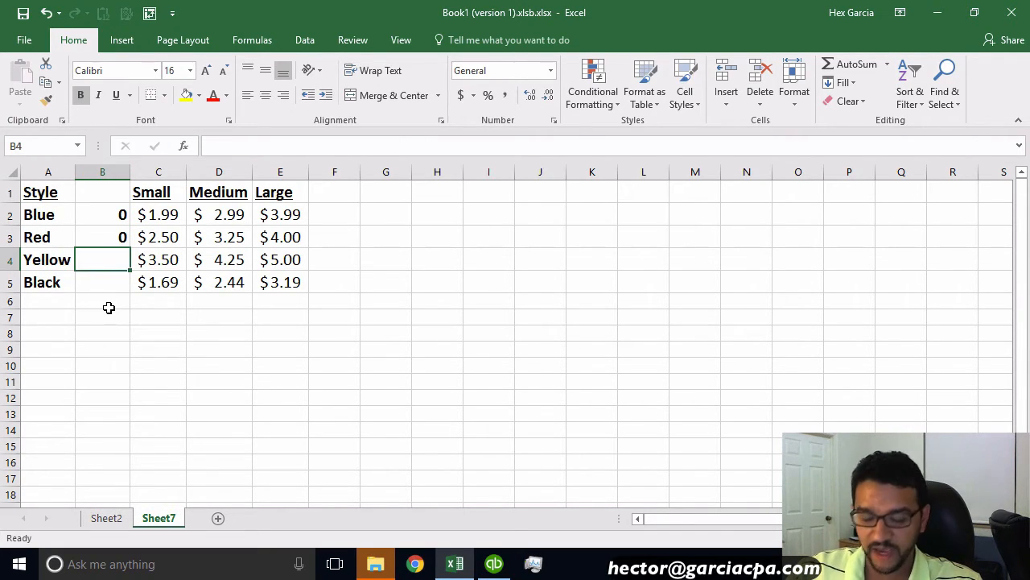
type("0")
key("Return")
type("0")
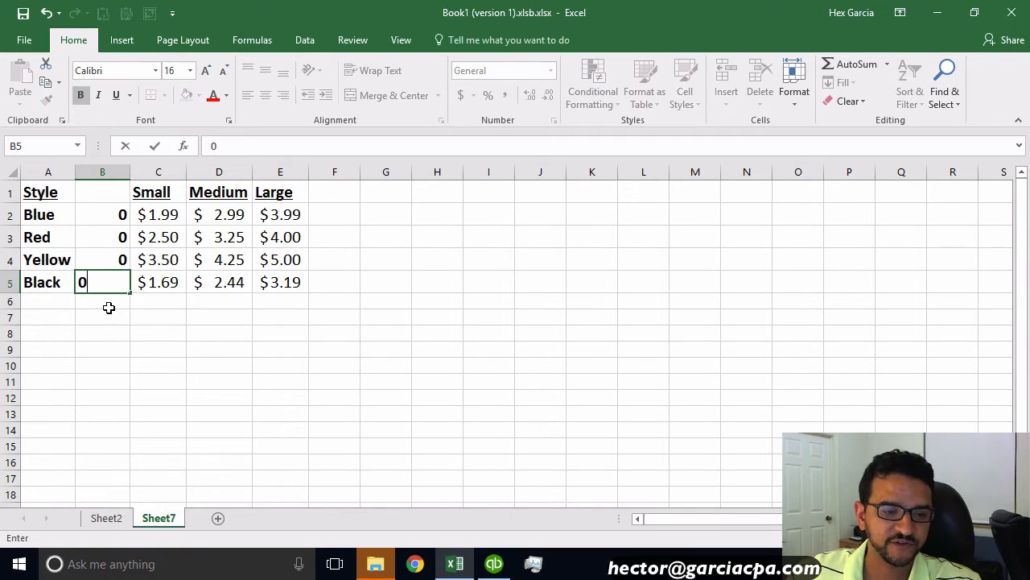
left_click(241, 319)
Step: Apply Accounting format to the price range B2:E5 and remove its bold formatting
left_click_drag(99, 213, 280, 281)
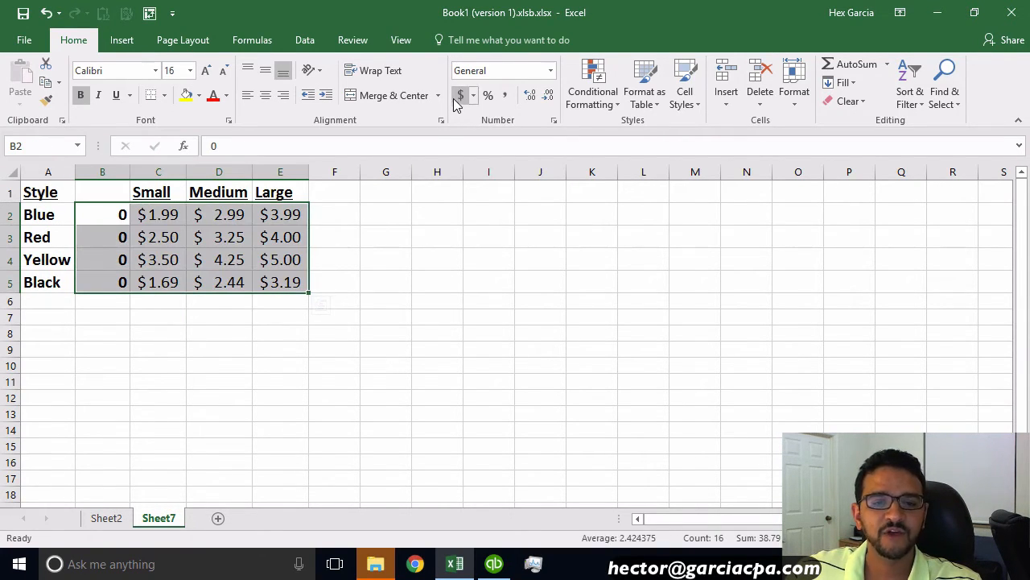
left_click(462, 95)
left_click(81, 95)
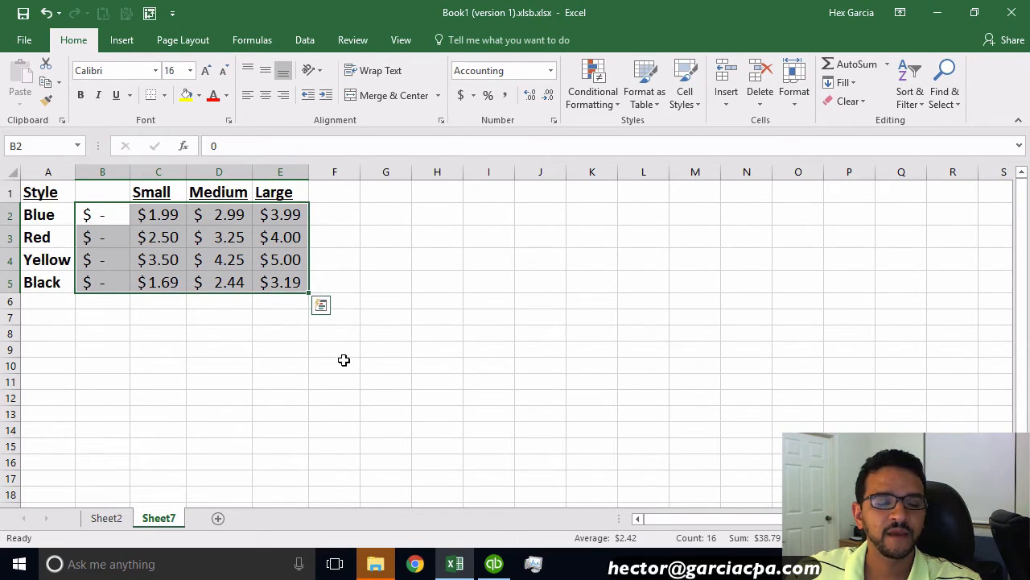
left_click(341, 363)
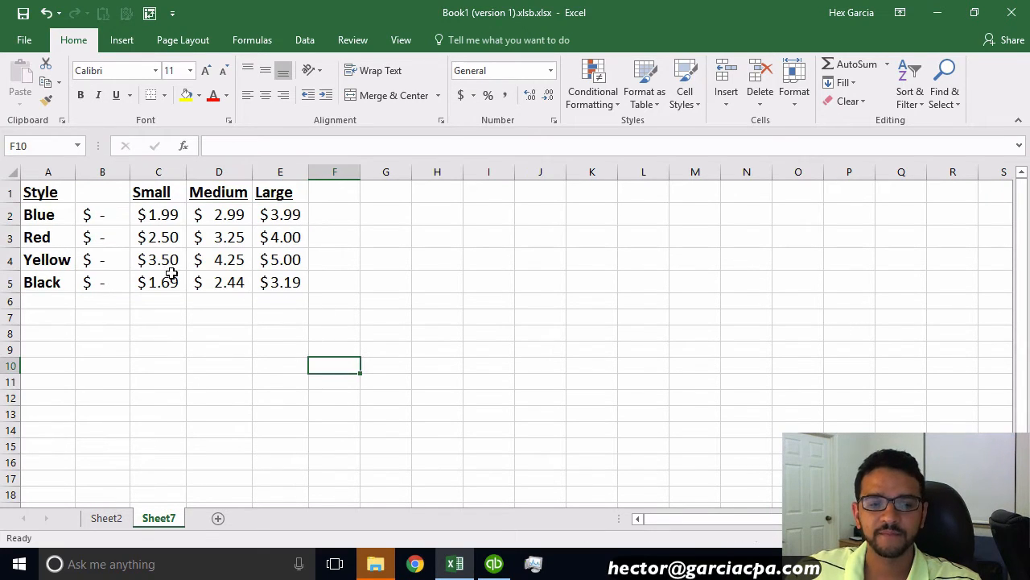
Step: Give the empty header cell B1 the same bold, underlined 16-point header format as the other headers
left_click(99, 194)
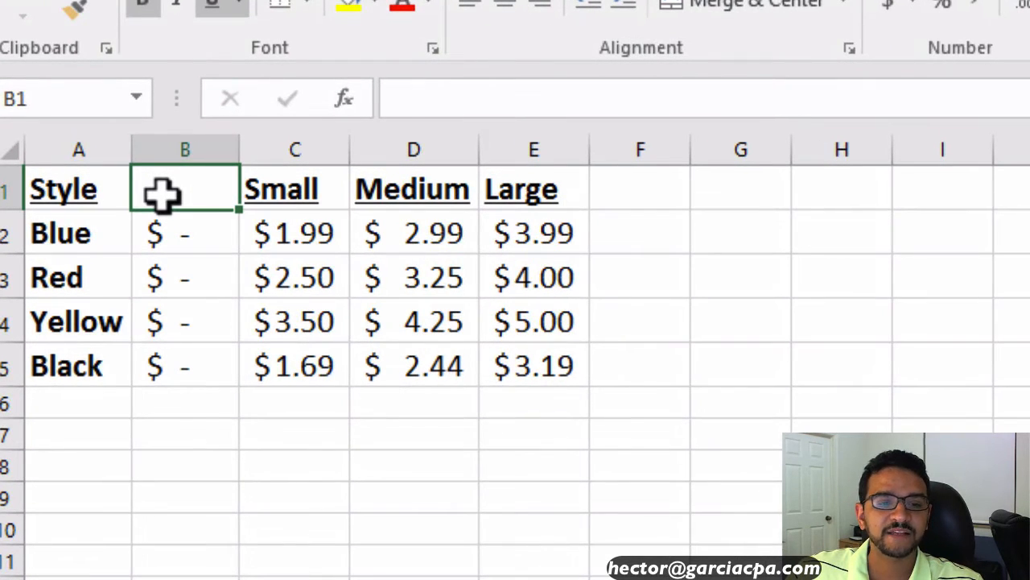
left_click(427, 103)
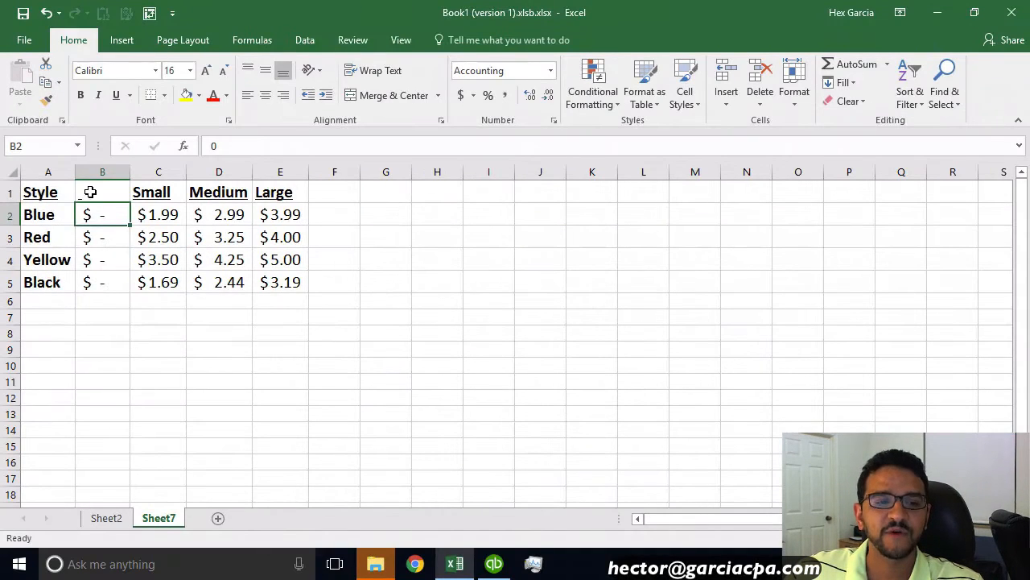
left_click(90, 192)
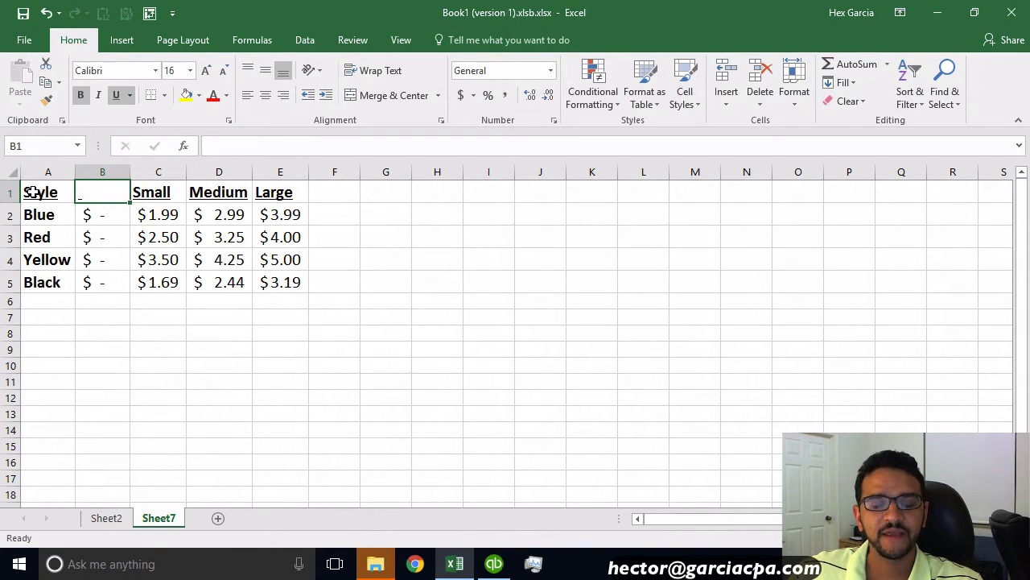
Step: Start the PivotTable wizard on A1:E5, choosing multiple consolidation ranges and creating the page fields manually
left_click_drag(30, 191, 284, 287)
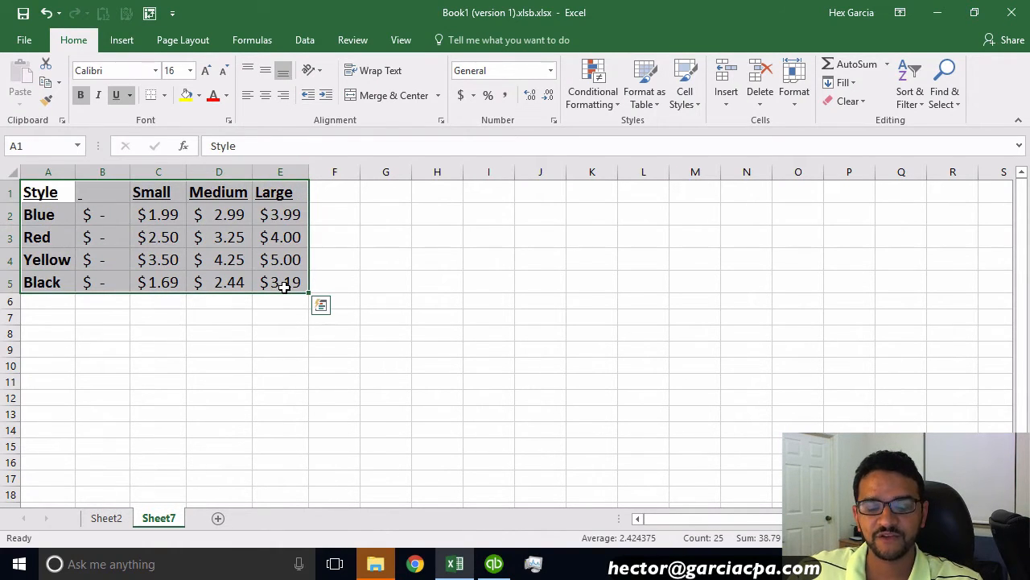
key("alt")
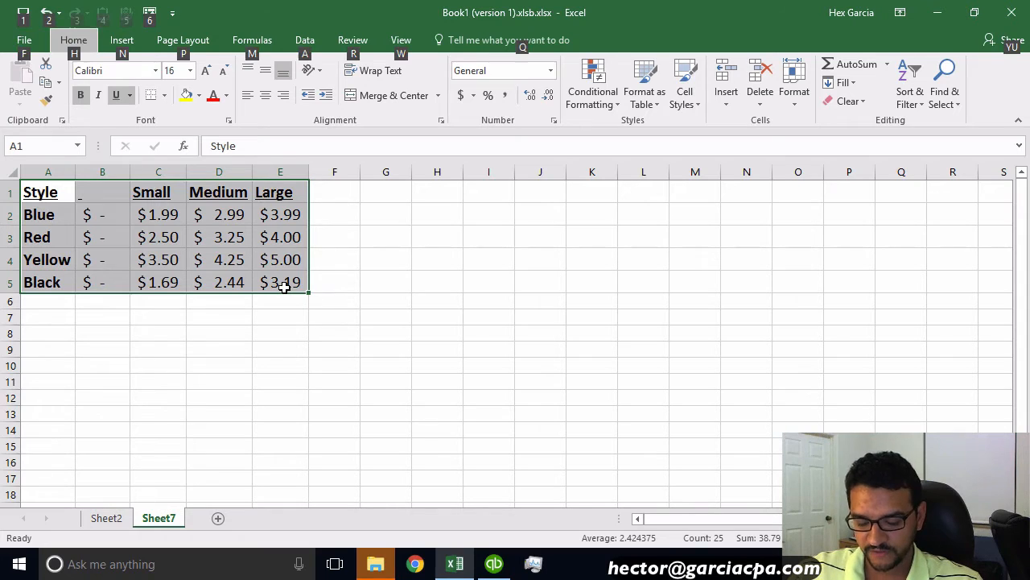
key("d")
key("p")
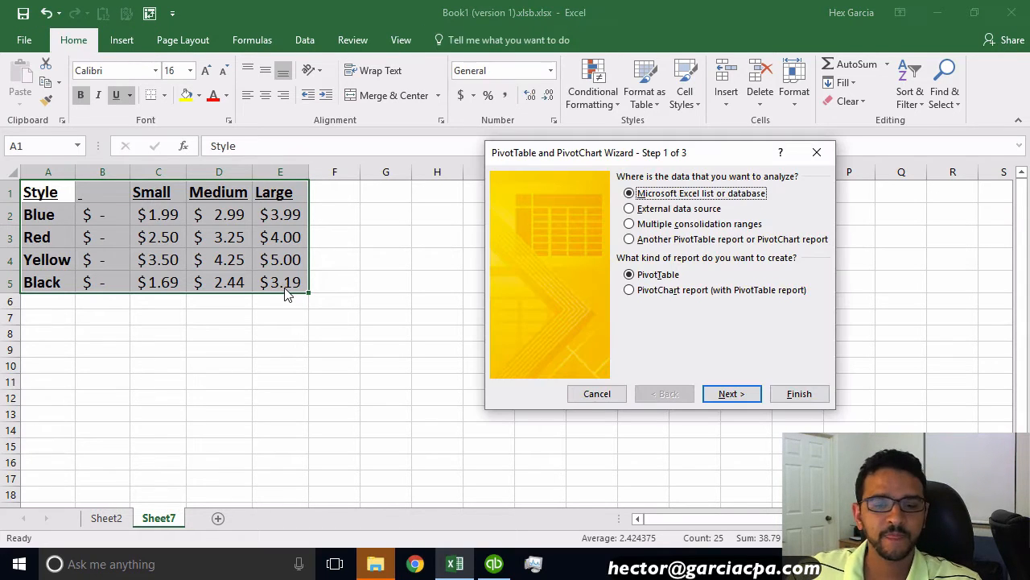
left_click(706, 227)
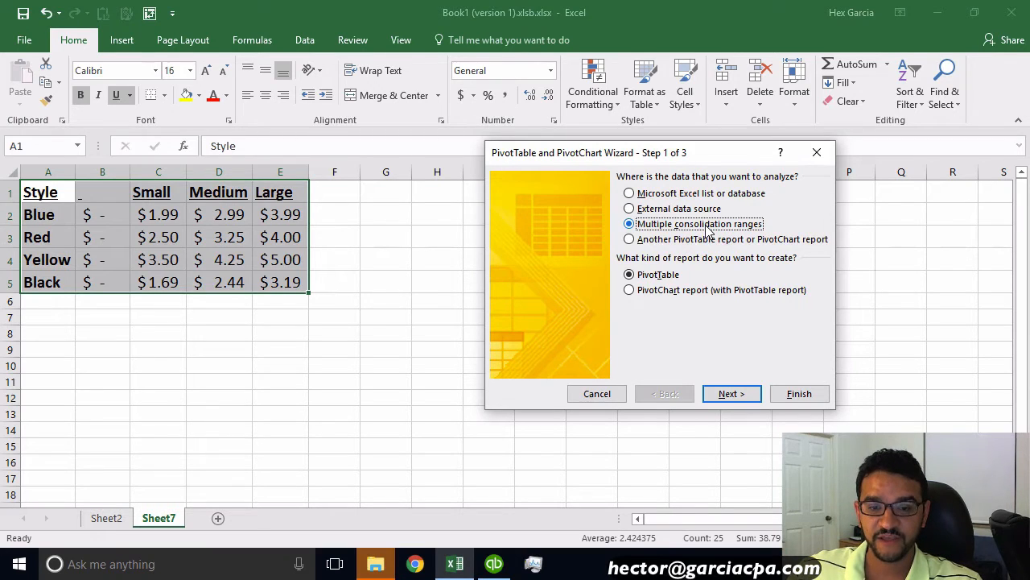
left_click(742, 394)
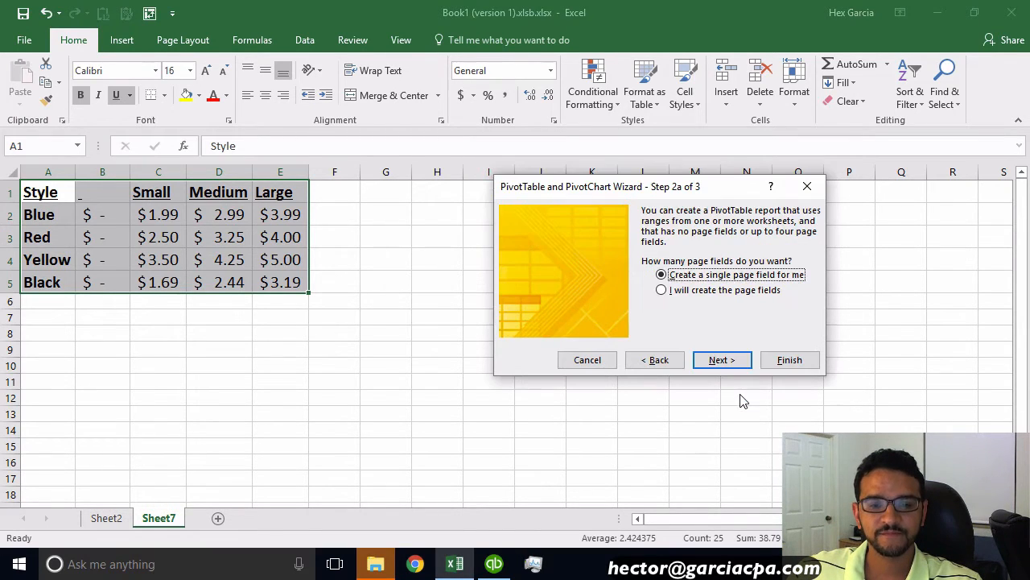
left_click(688, 293)
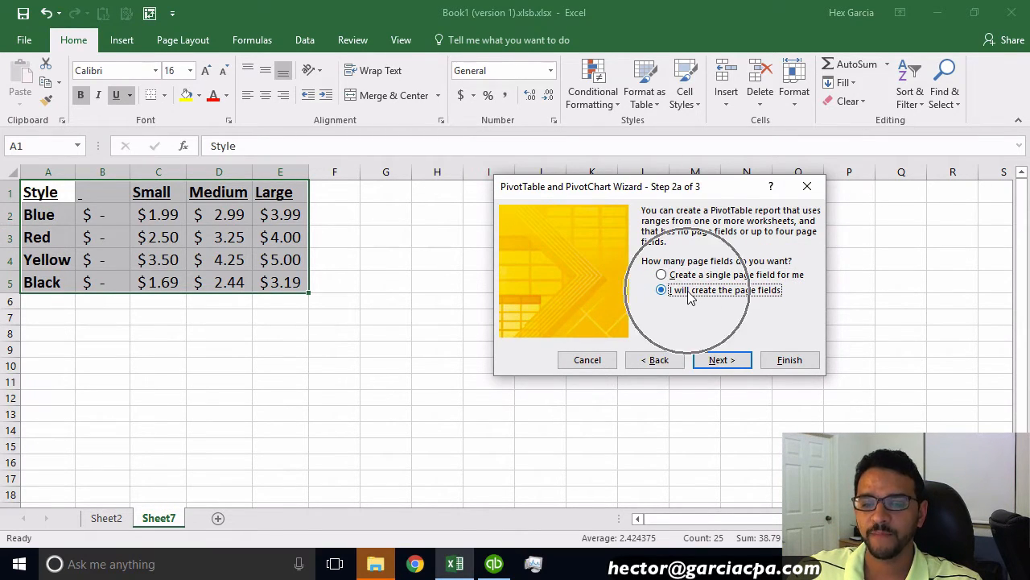
left_click(720, 360)
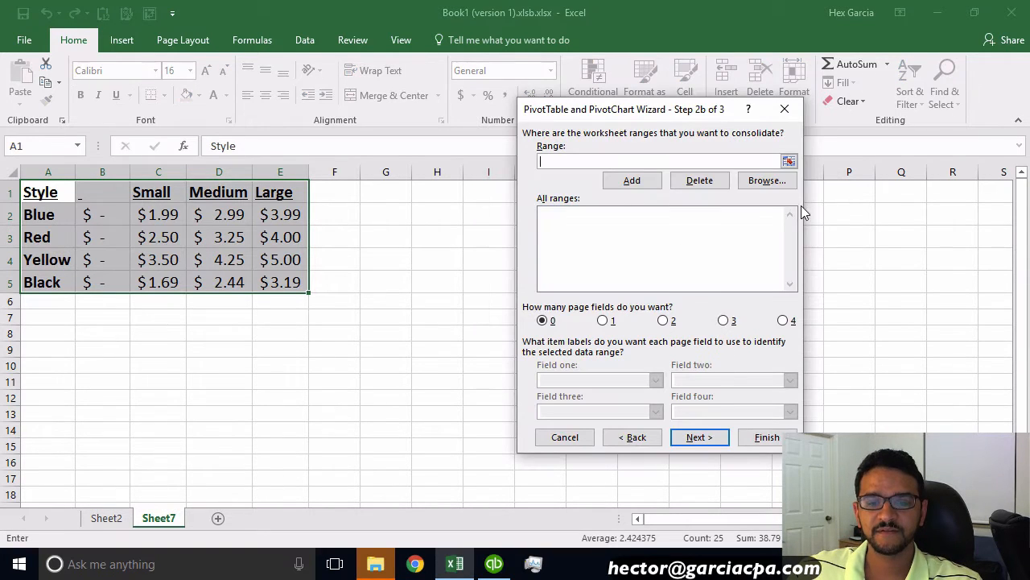
Step: Set the consolidation range to Sheet7!$A$1:$E$5 and finish the wizard to build the pivot table
left_click(790, 163)
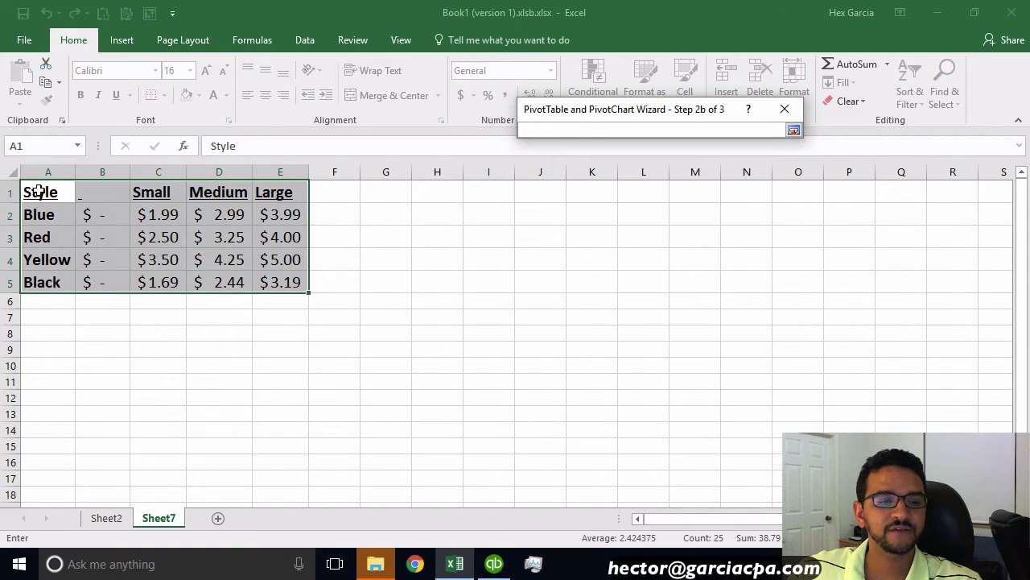
left_click_drag(41, 190, 278, 285)
key("Return")
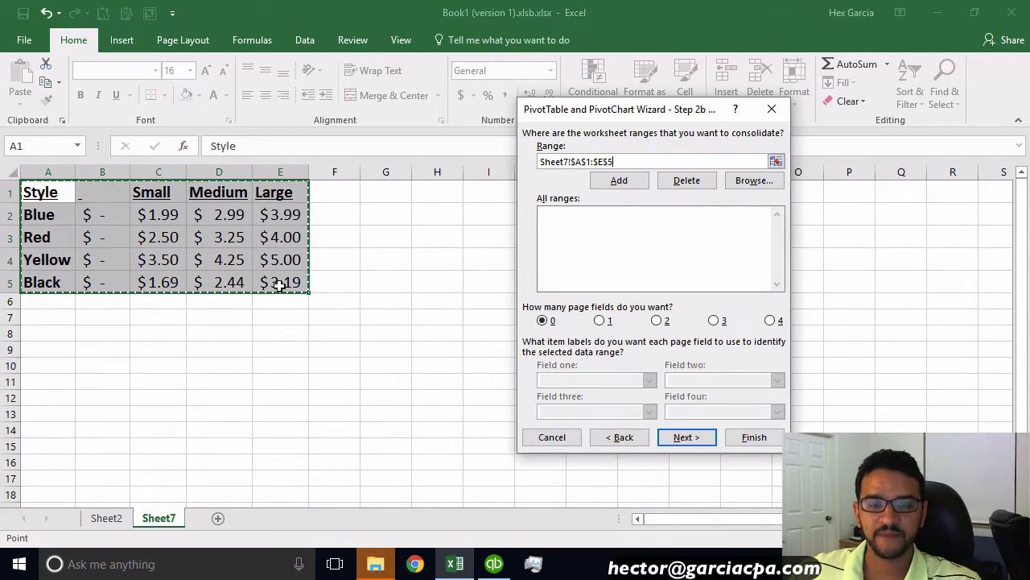
left_click(754, 437)
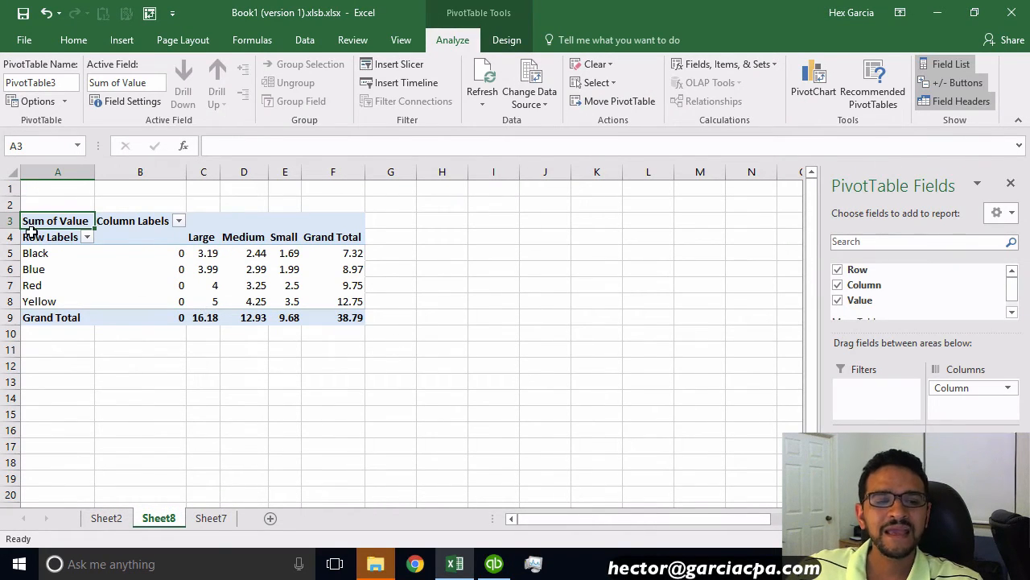
Step: Drill down into the pivot table's grand total to extract all values as a flat Row/Column/Value table
left_click_drag(168, 239, 174, 314)
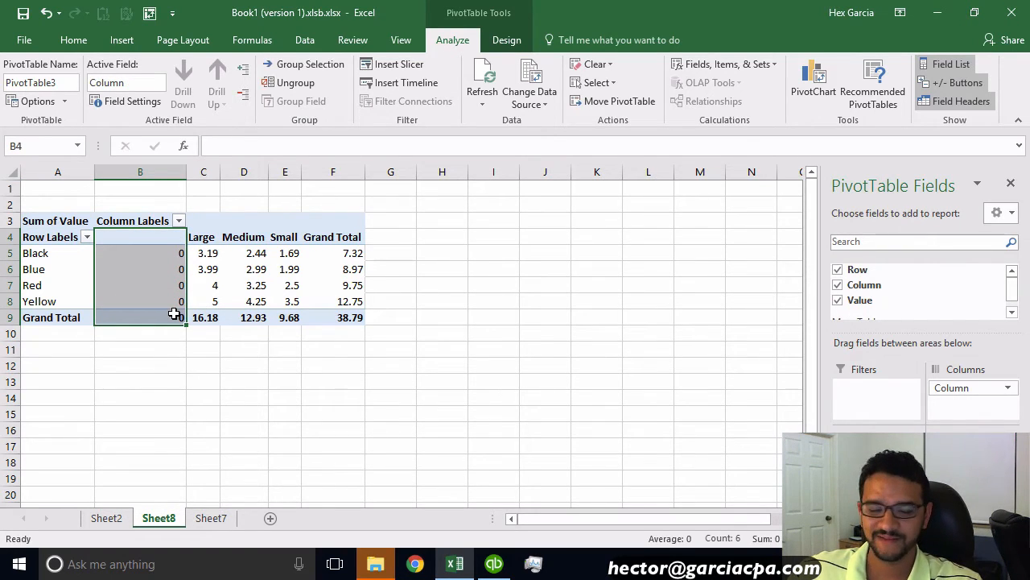
left_click(355, 317)
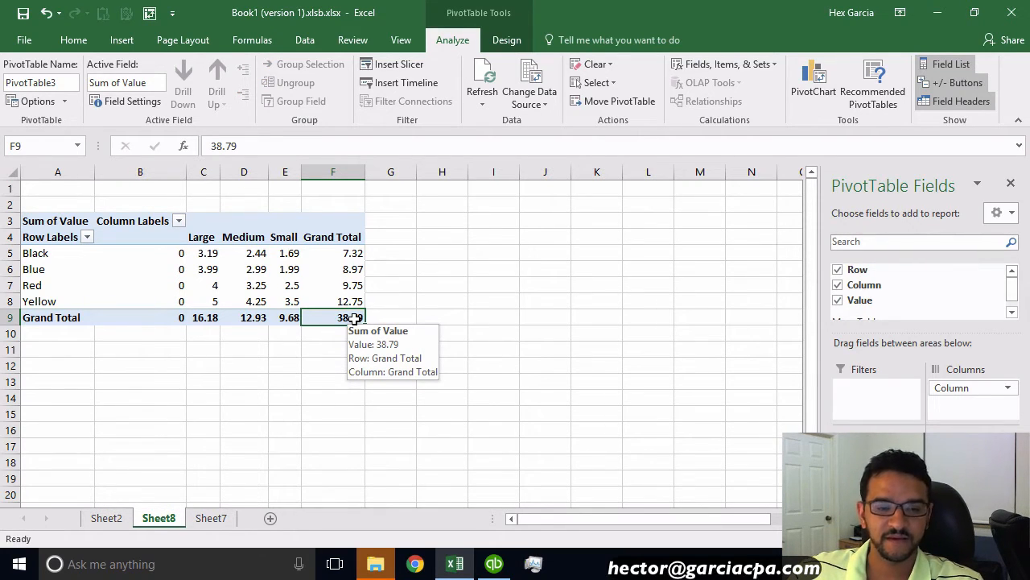
double_click(355, 318)
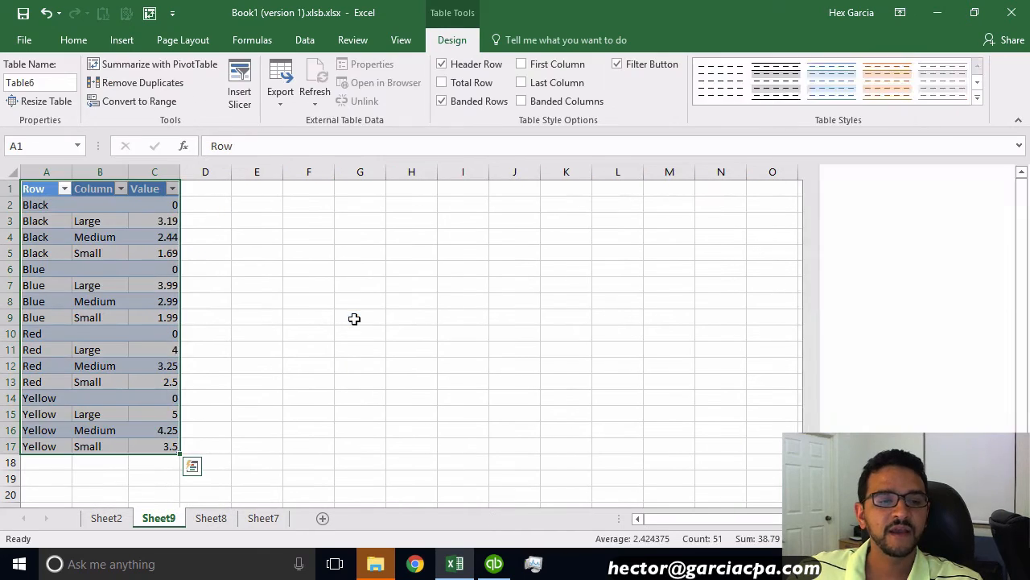
Step: Sort the flattened table by the Column field from A to Z
left_click(253, 304)
left_click(85, 205)
left_click(97, 272)
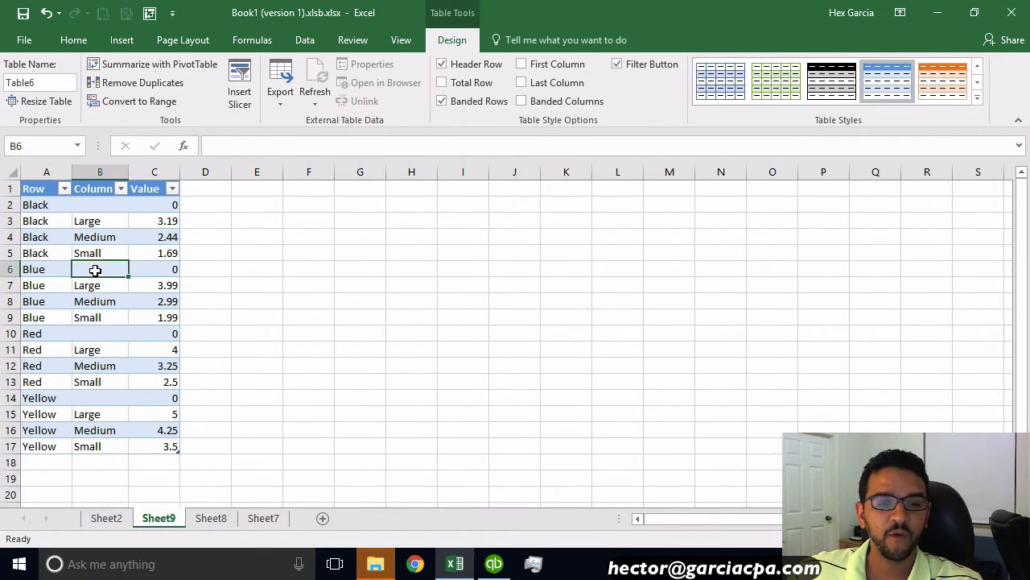
left_click(97, 335)
left_click(95, 398)
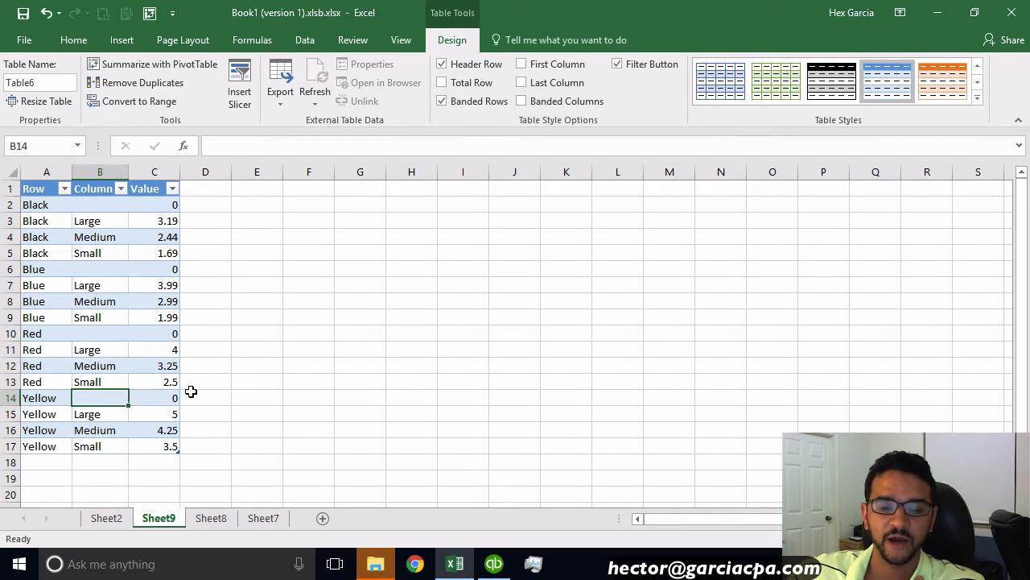
left_click(214, 237)
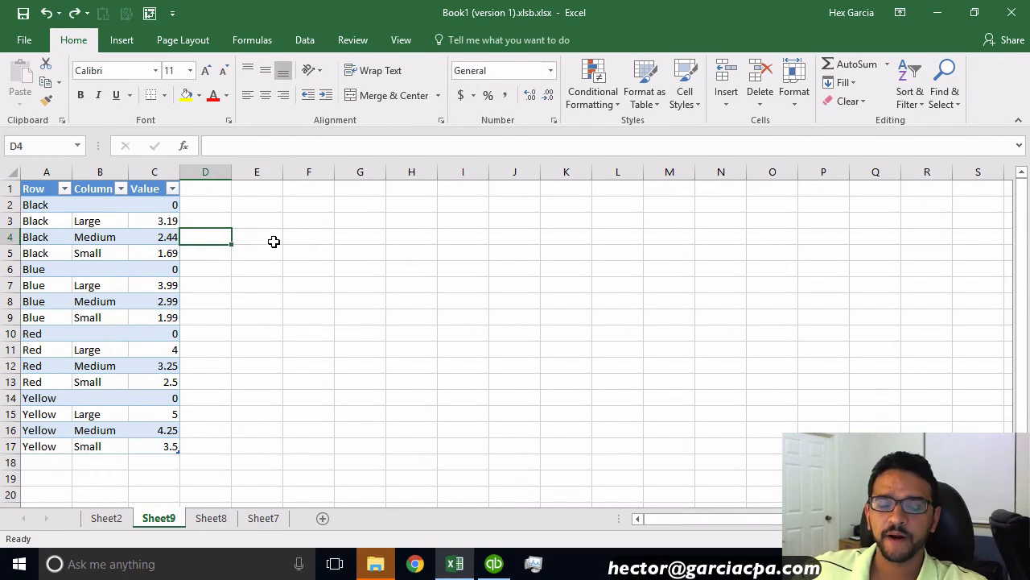
left_click(121, 190)
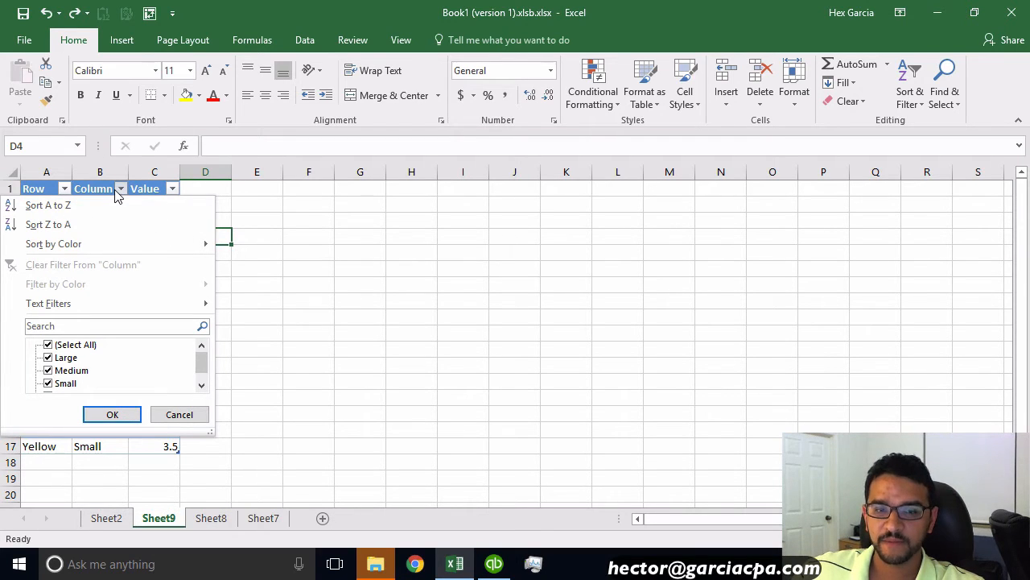
left_click(77, 212)
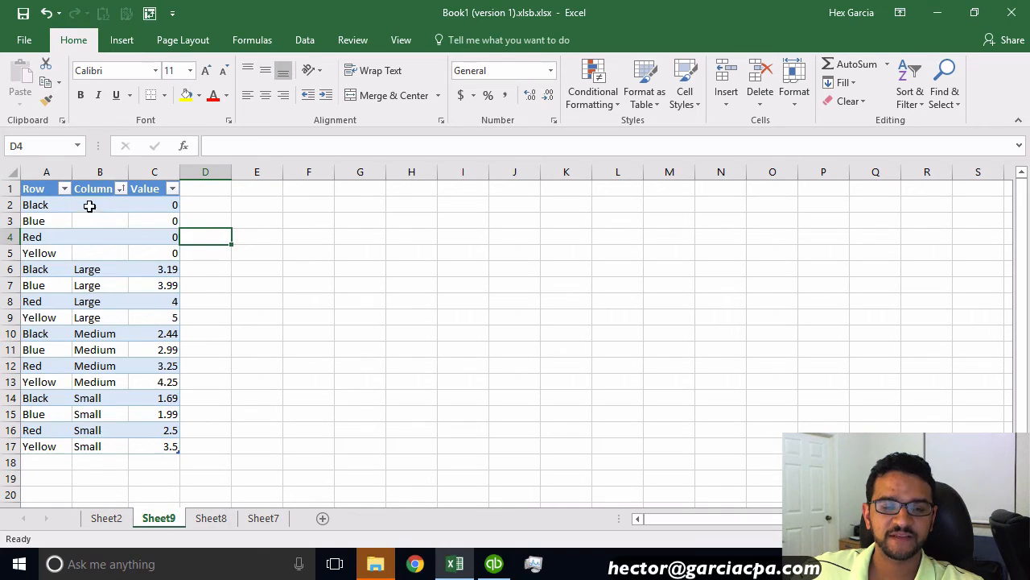
Step: Examine the parent style rows and the Row, Column and Value columns of the flattened table
left_click_drag(113, 201, 104, 256)
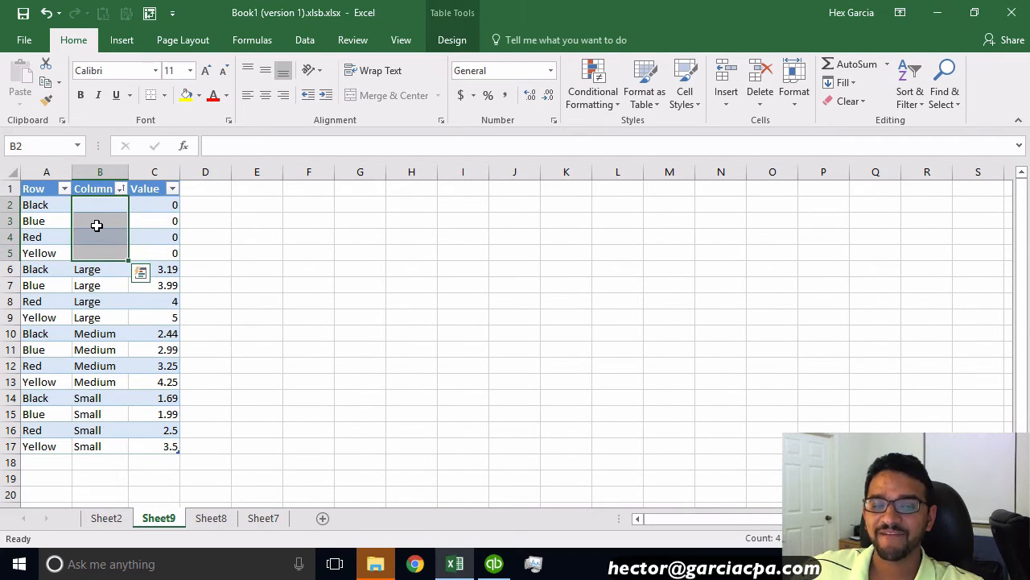
key("shift+BackSpace")
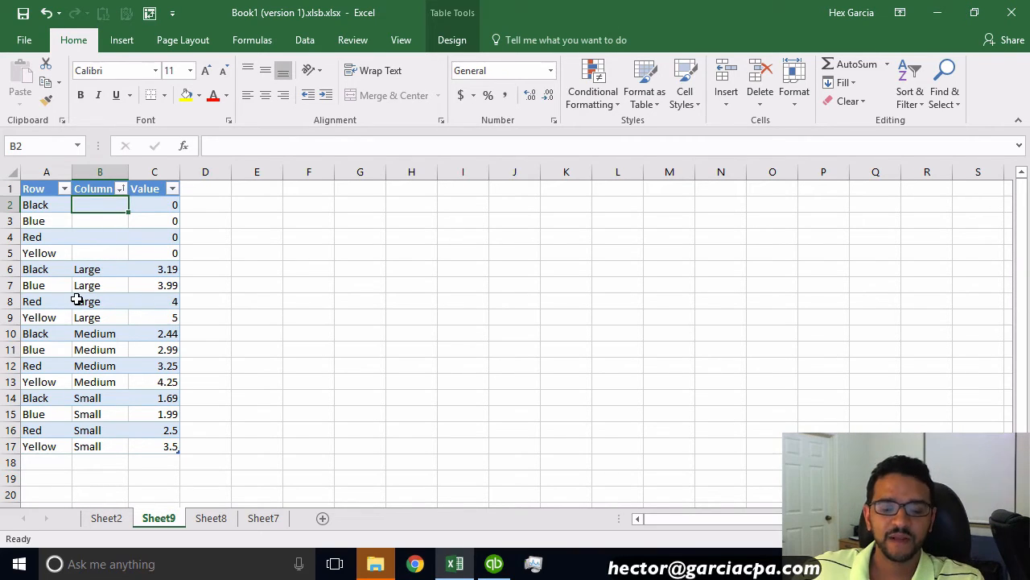
left_click(45, 170)
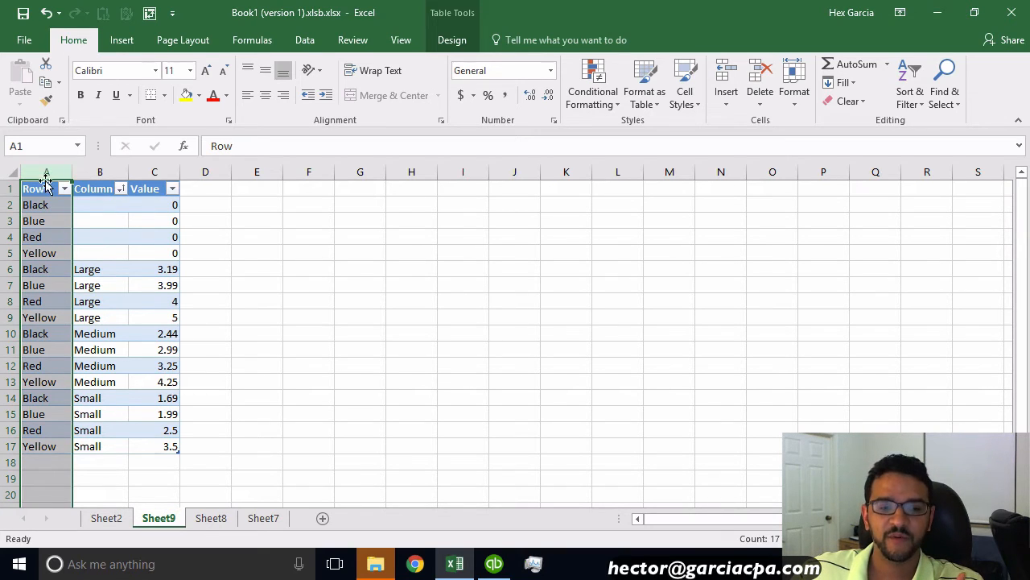
left_click(39, 211)
left_click(33, 443, "shift")
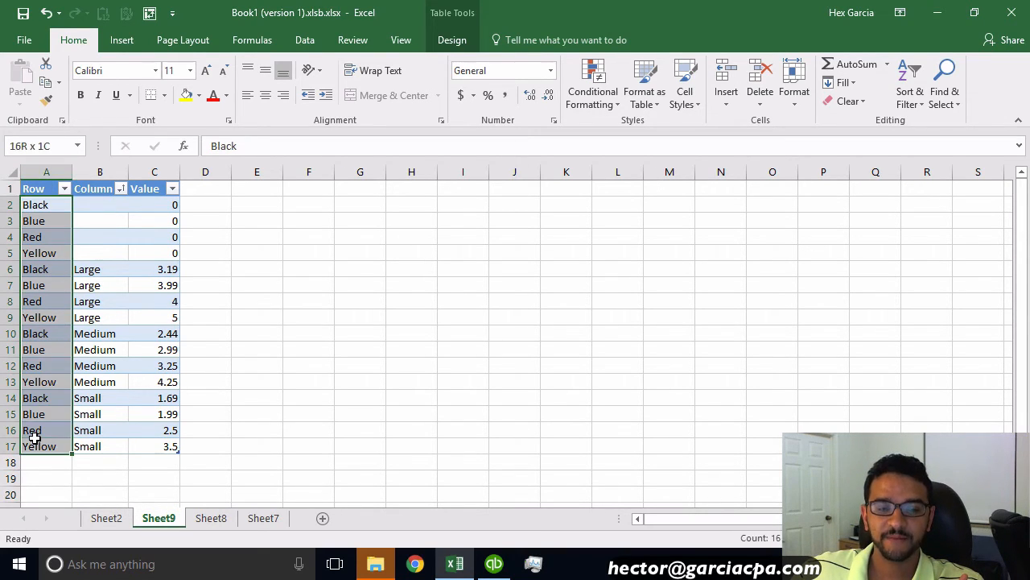
left_click(108, 167)
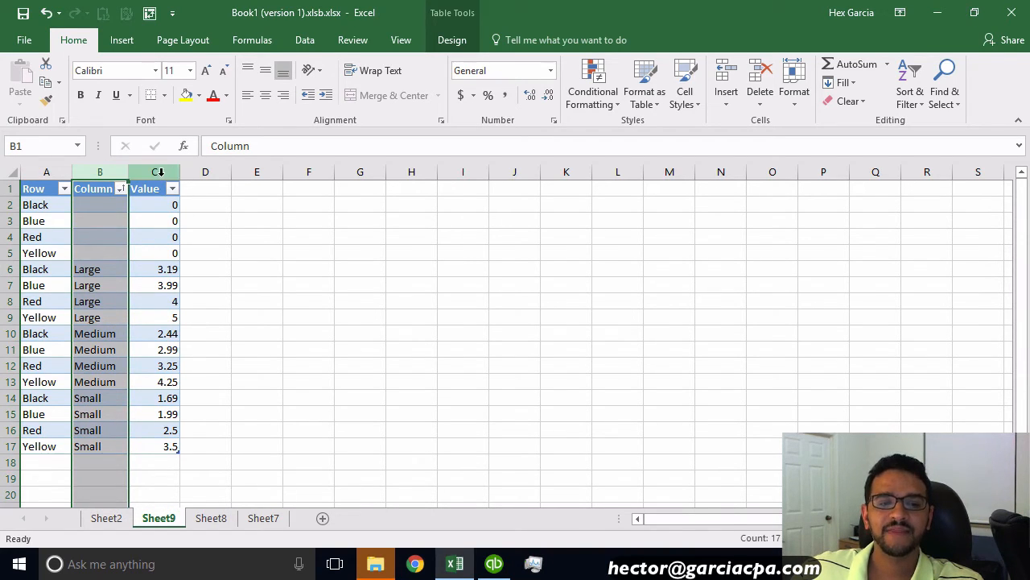
left_click(161, 173)
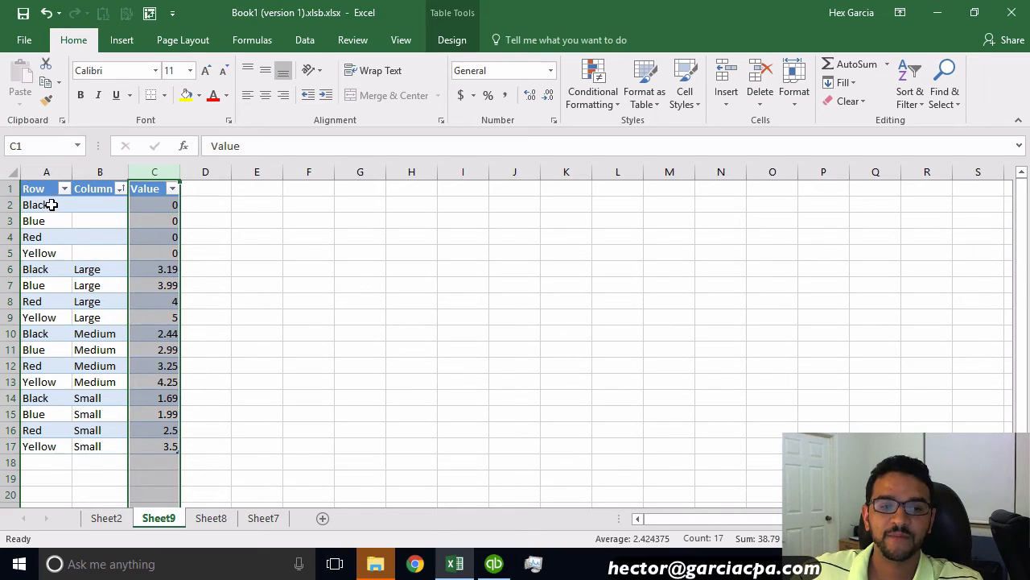
left_click_drag(52, 208, 49, 252)
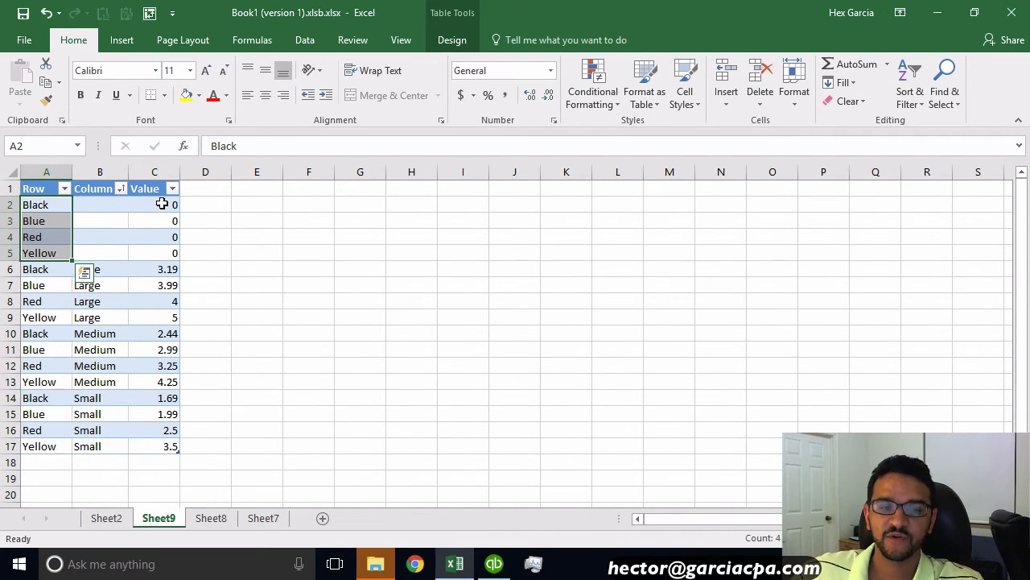
left_click_drag(161, 202, 131, 249)
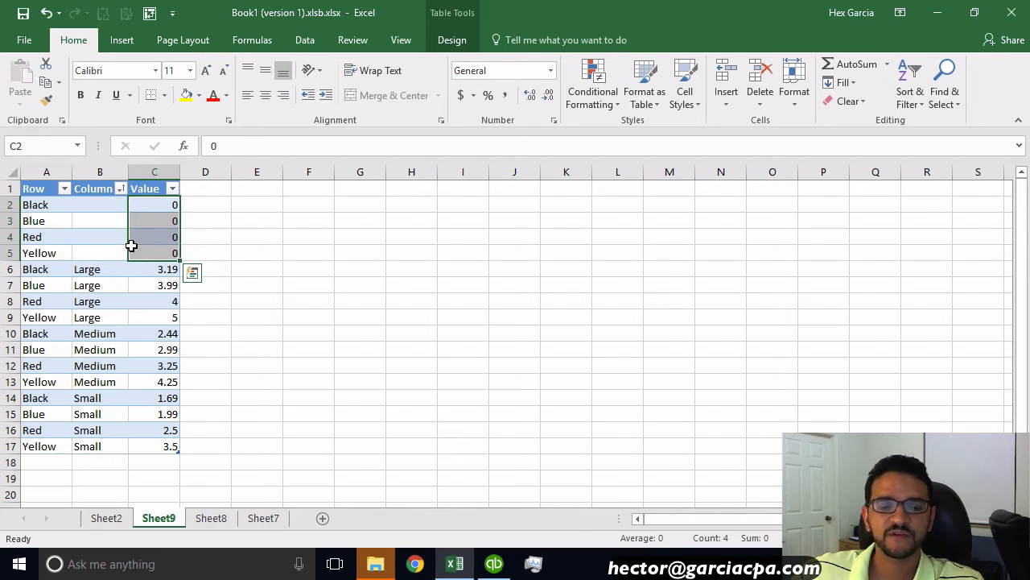
Step: Open Add/Edit Multiple List Entries for the Non-Inventory Parts list and open its column customization
left_click(494, 563)
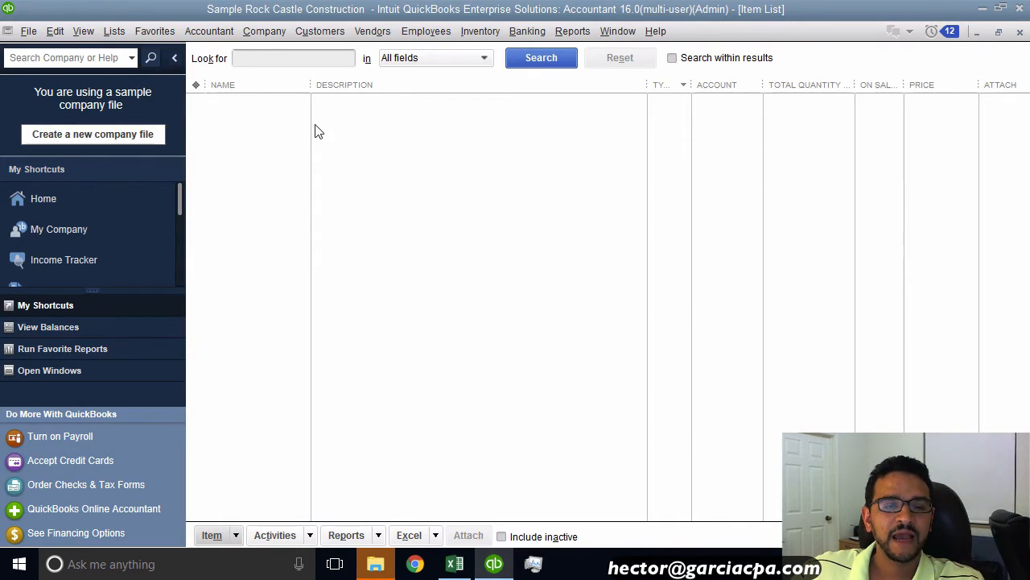
left_click(113, 30)
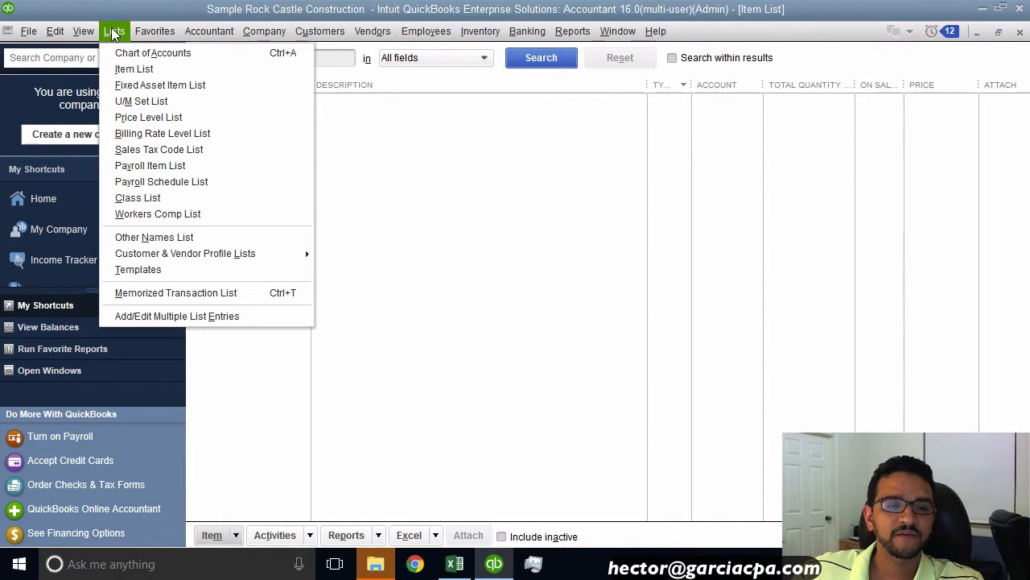
left_click(159, 314)
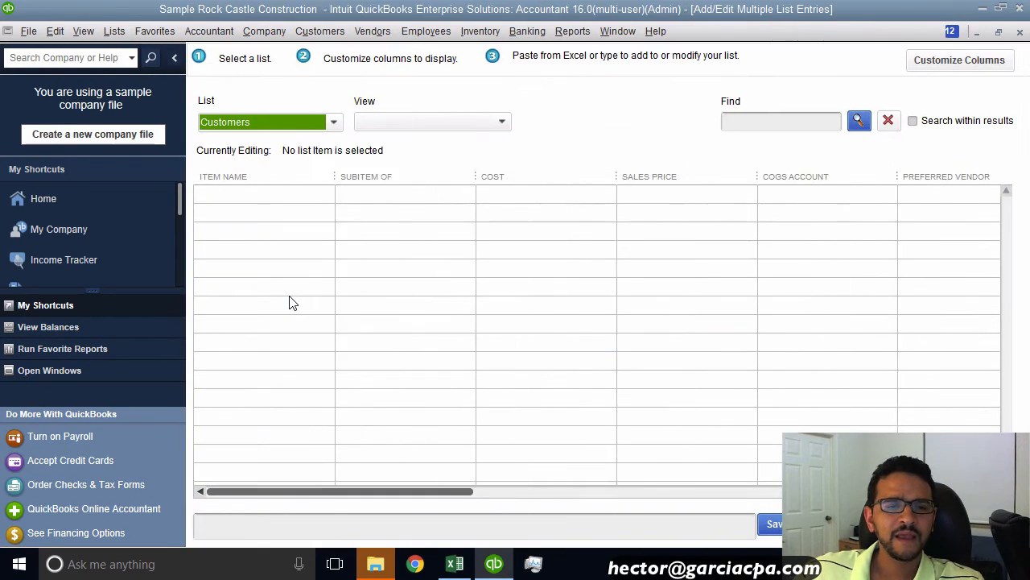
left_click(236, 123)
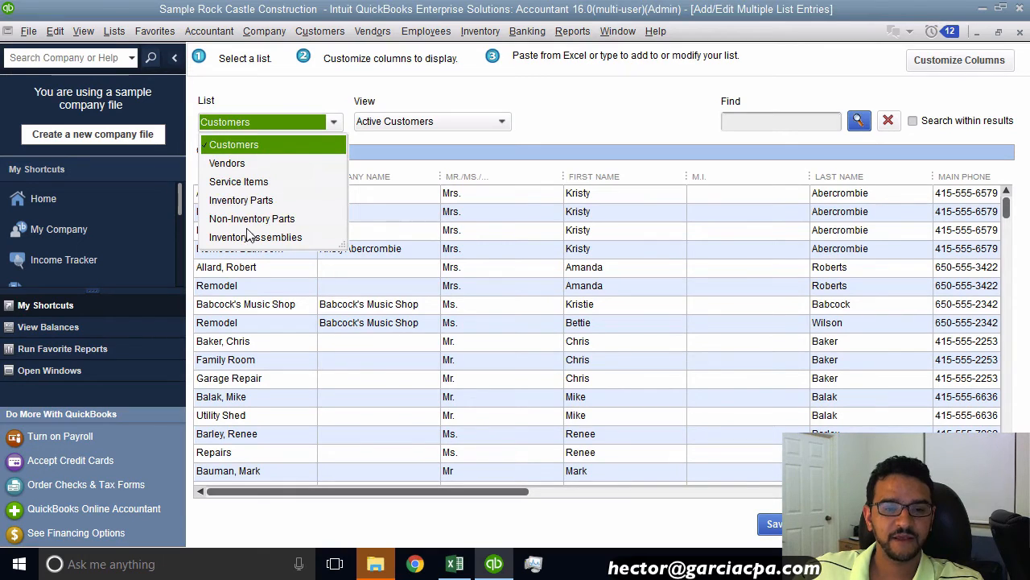
left_click(252, 219)
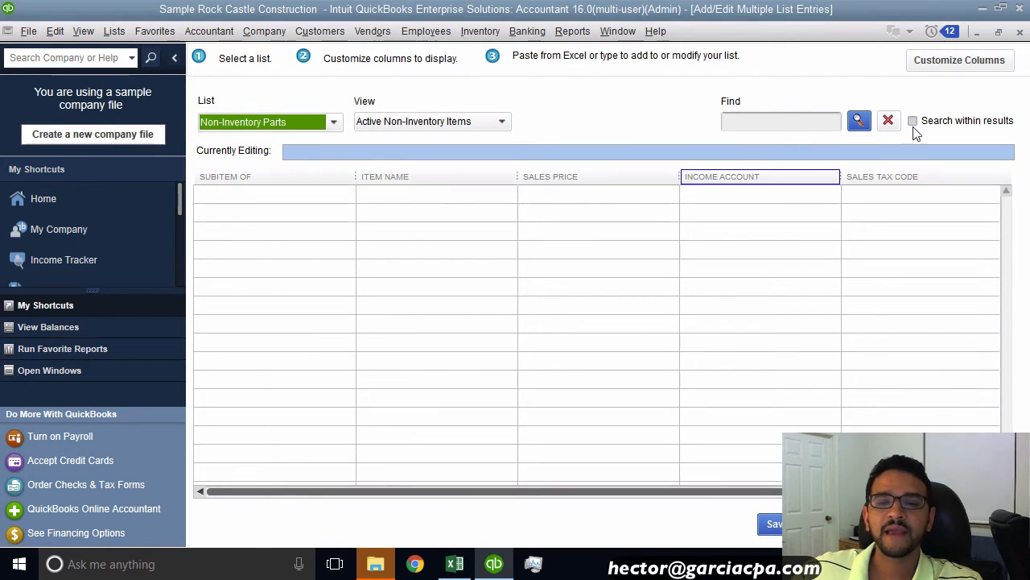
left_click(973, 62)
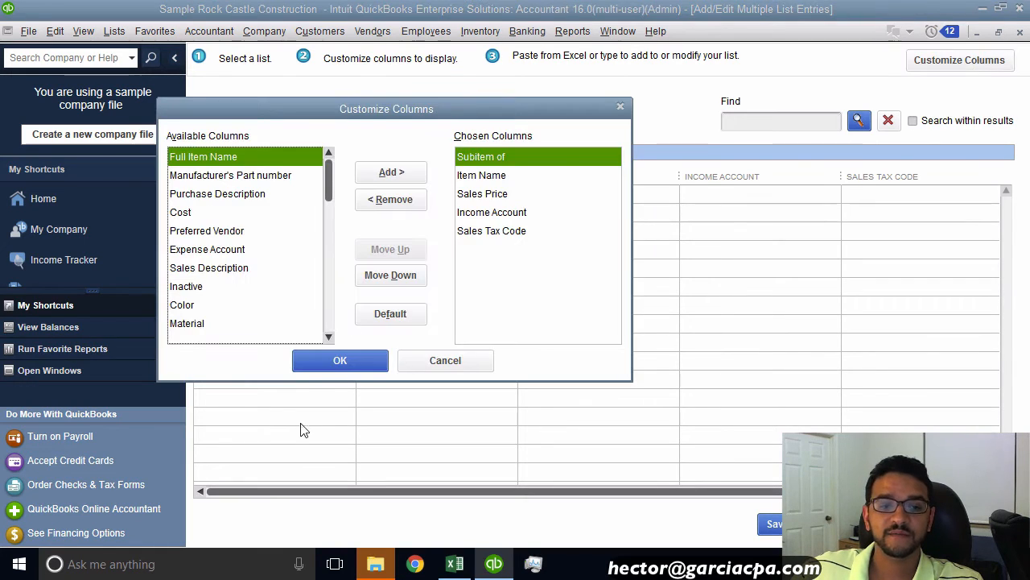
Step: Examine the parent style rows' Row, Column and Value cells in the spreadsheet
left_click(455, 564)
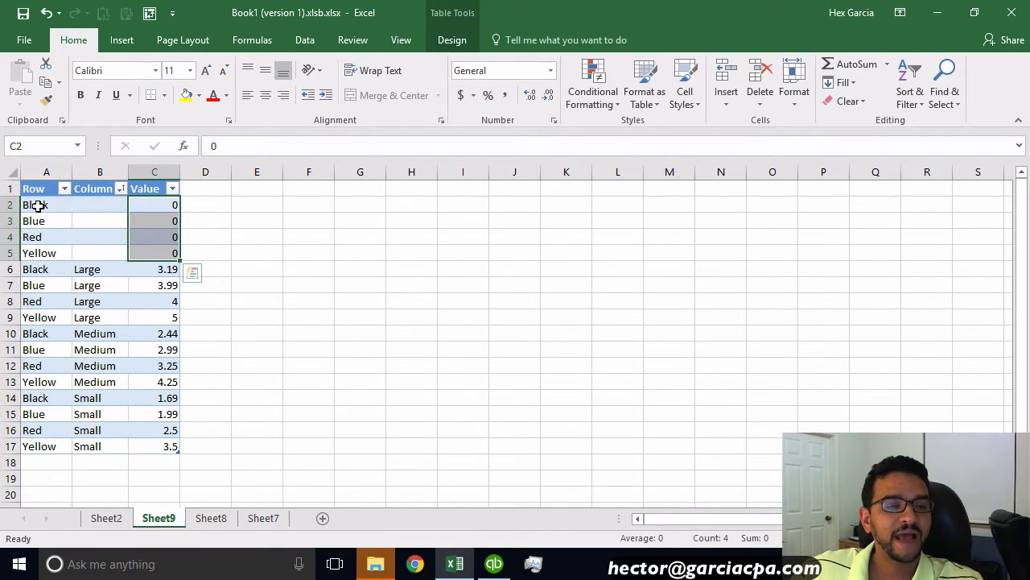
left_click_drag(37, 204, 38, 249)
key("ctrl+c")
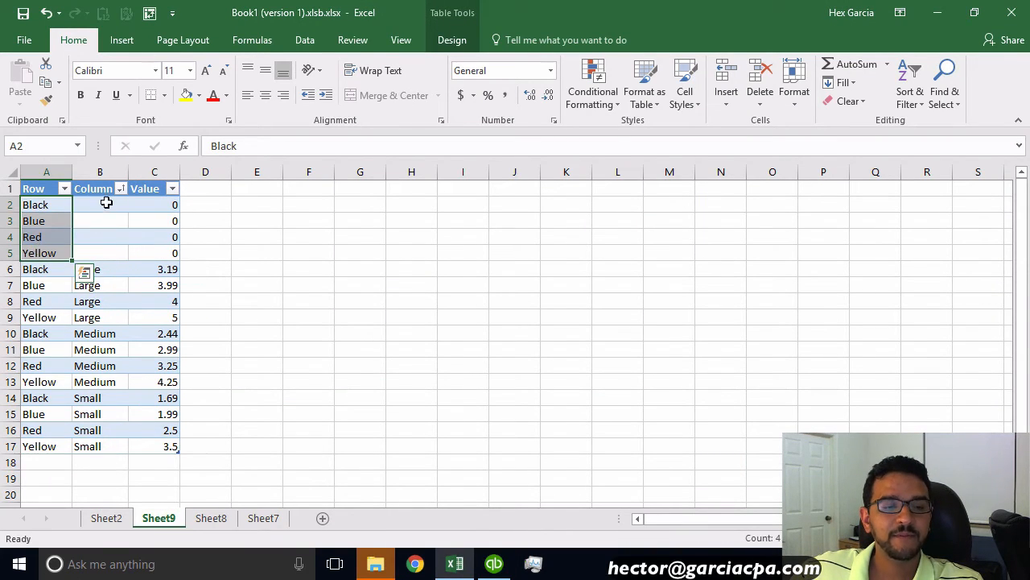
left_click_drag(103, 203, 101, 246)
left_click_drag(152, 208, 153, 251)
left_click(483, 569)
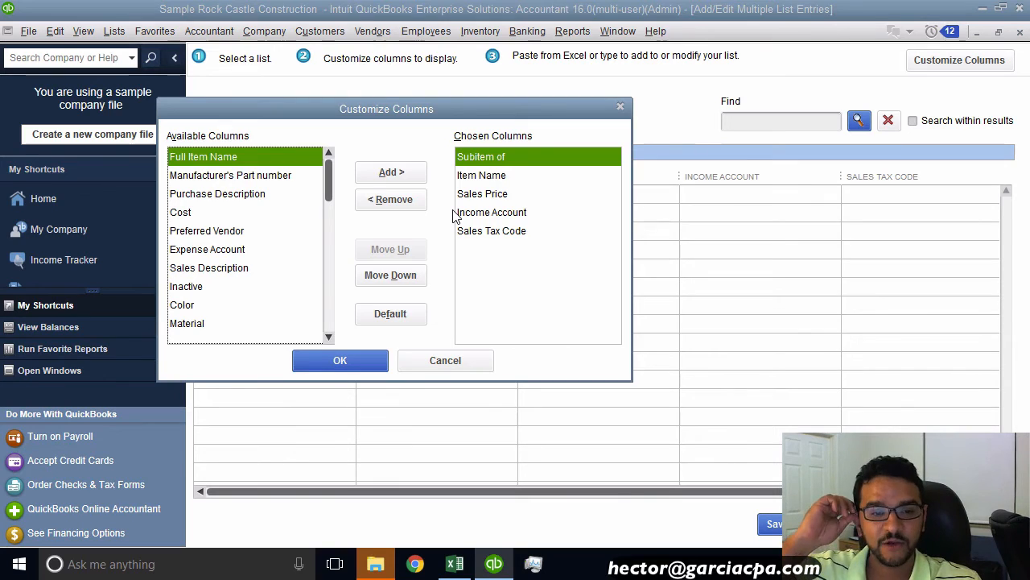
Step: Remove the Sales Tax Code column and add the Manufacturer's Part number column
left_click(492, 232)
left_click(393, 200)
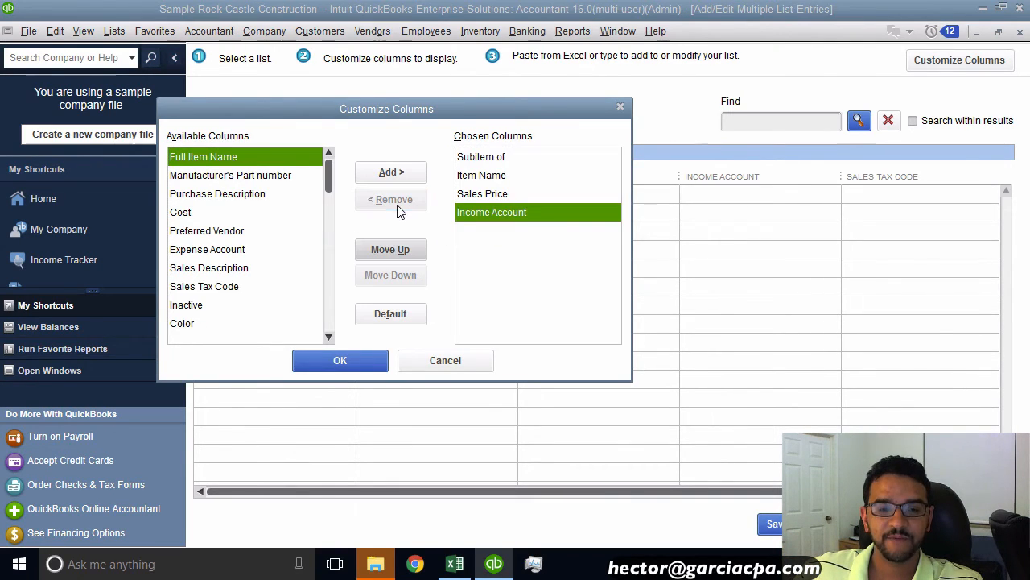
left_click(226, 163)
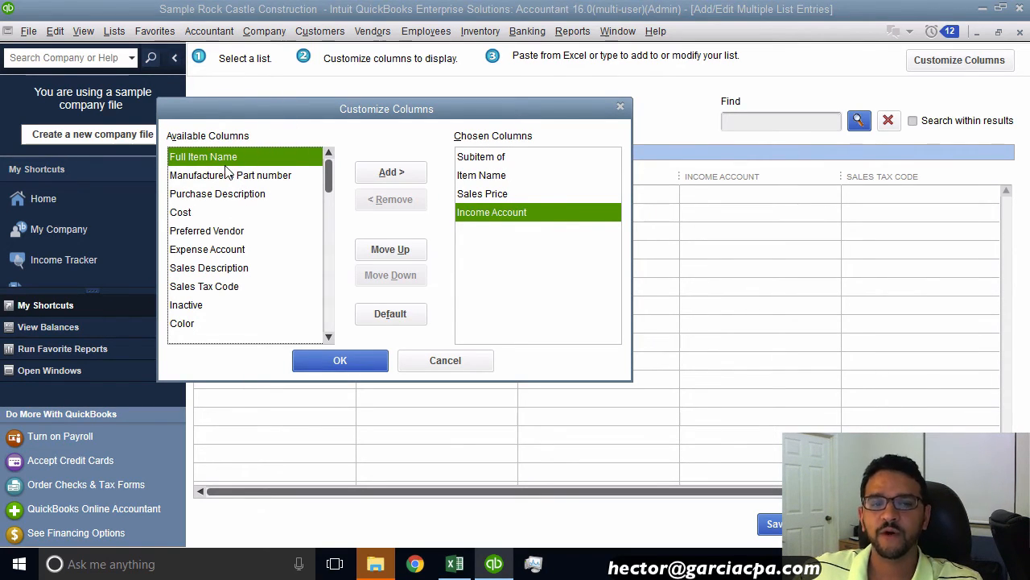
left_click(226, 176)
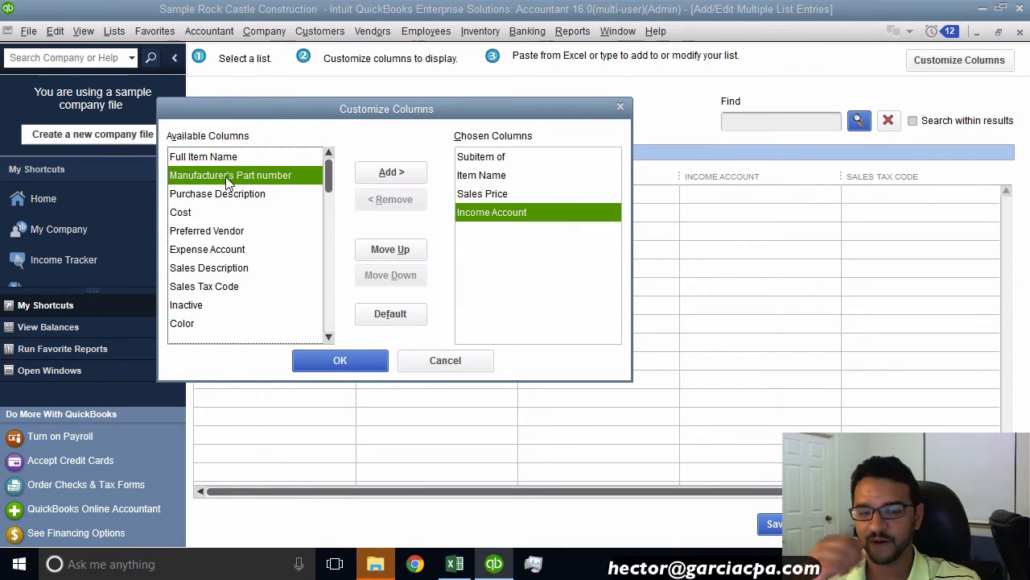
left_click(226, 177)
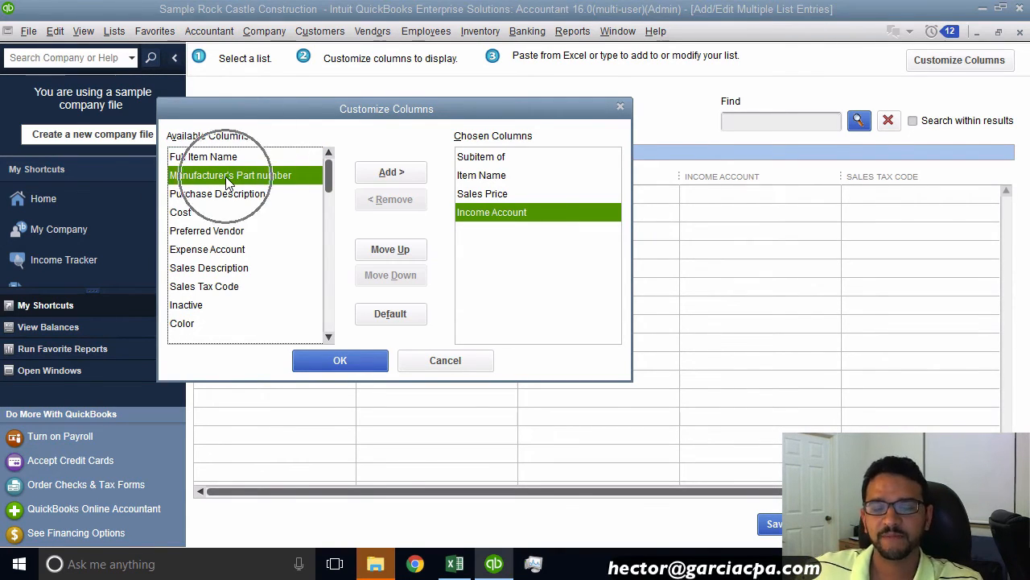
left_click(391, 172)
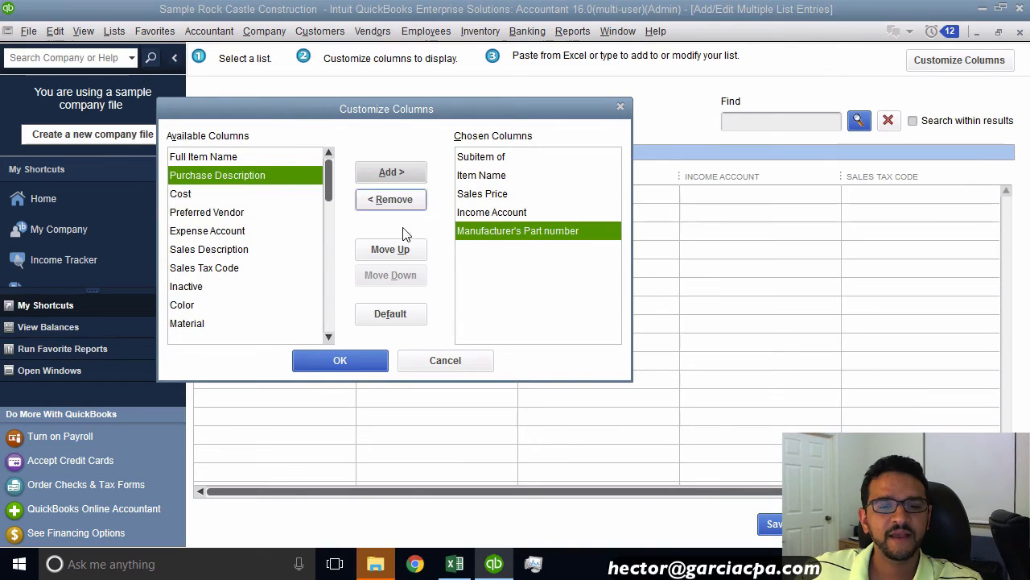
Step: Remove Subitem of and order the columns Item Name, Manufacturer's Part number, Sales Price, Income Account
left_click(391, 249)
left_click(390, 250)
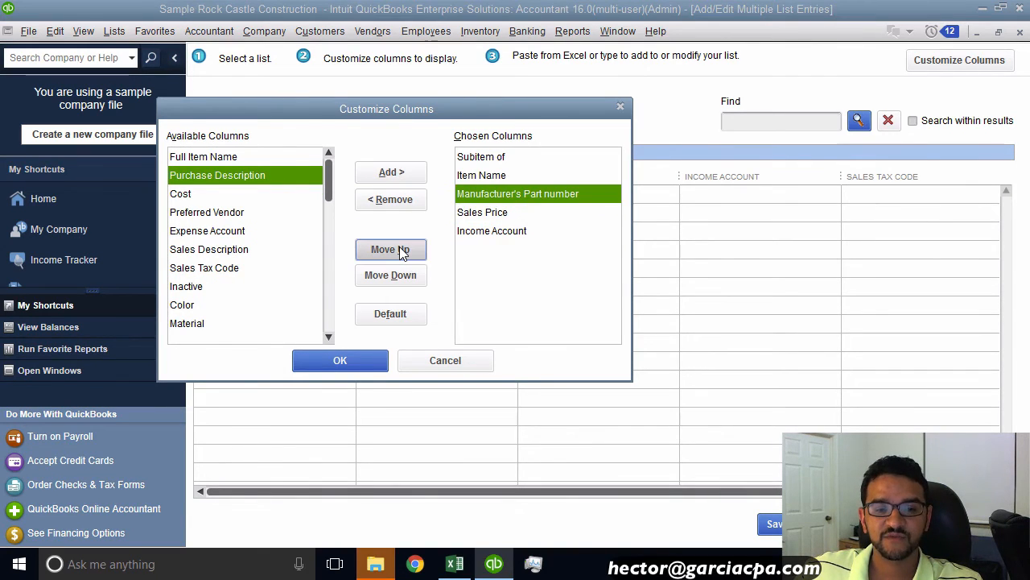
left_click(401, 251)
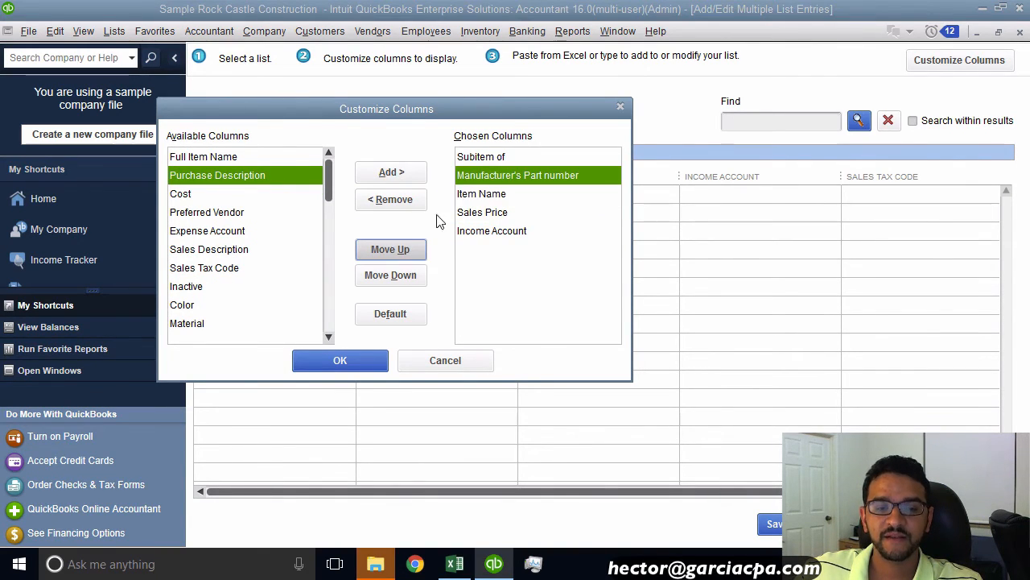
left_click(490, 196)
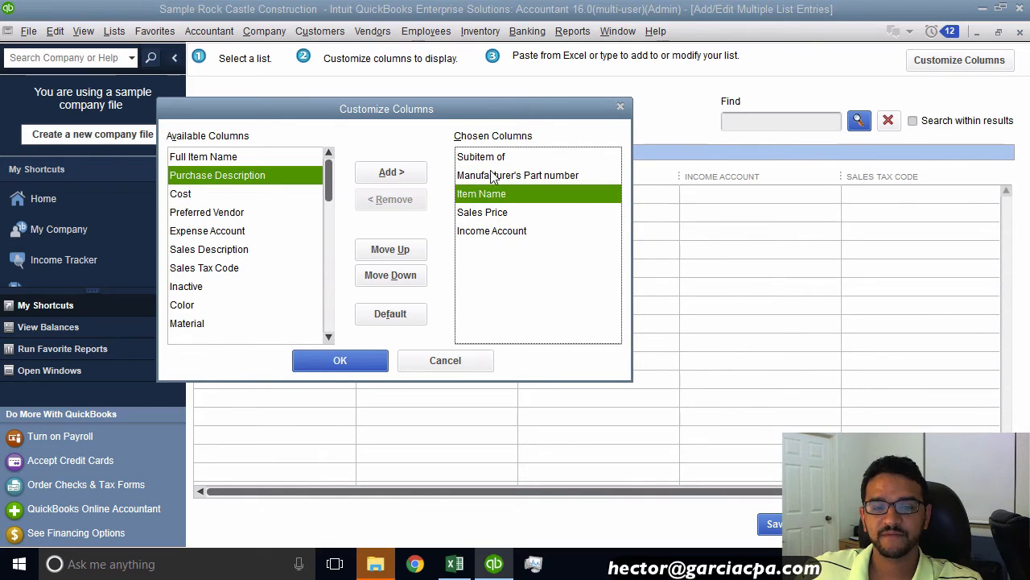
left_click(493, 157)
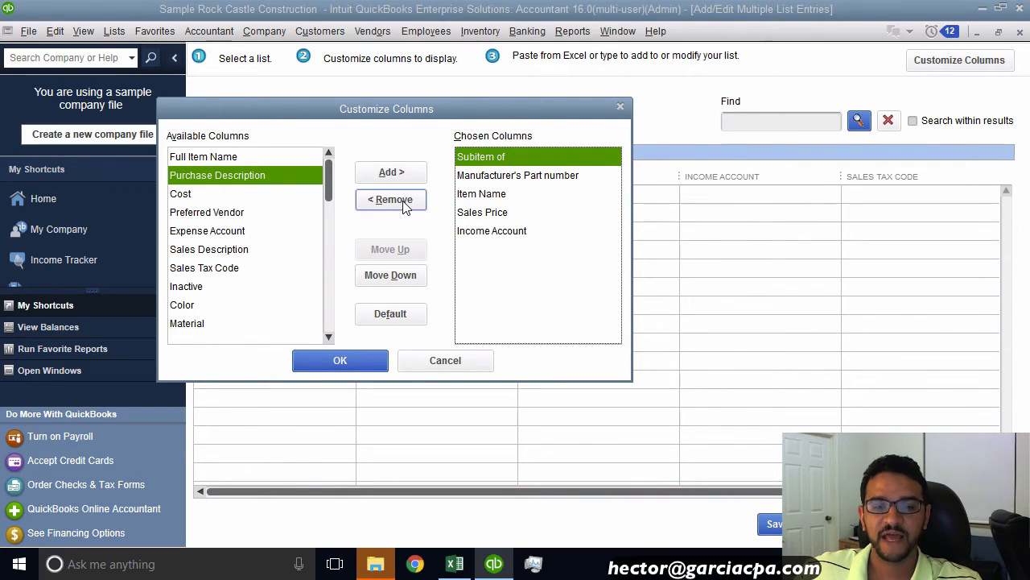
left_click(394, 200)
left_click(487, 176)
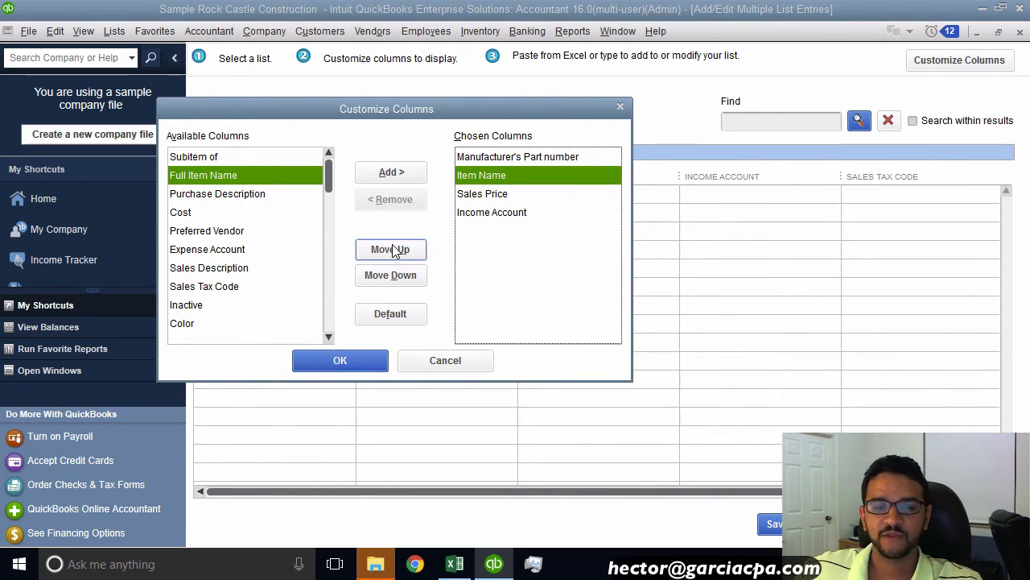
left_click(390, 250)
Step: Examine the Row column of the flattened table in the spreadsheet
left_click(455, 564)
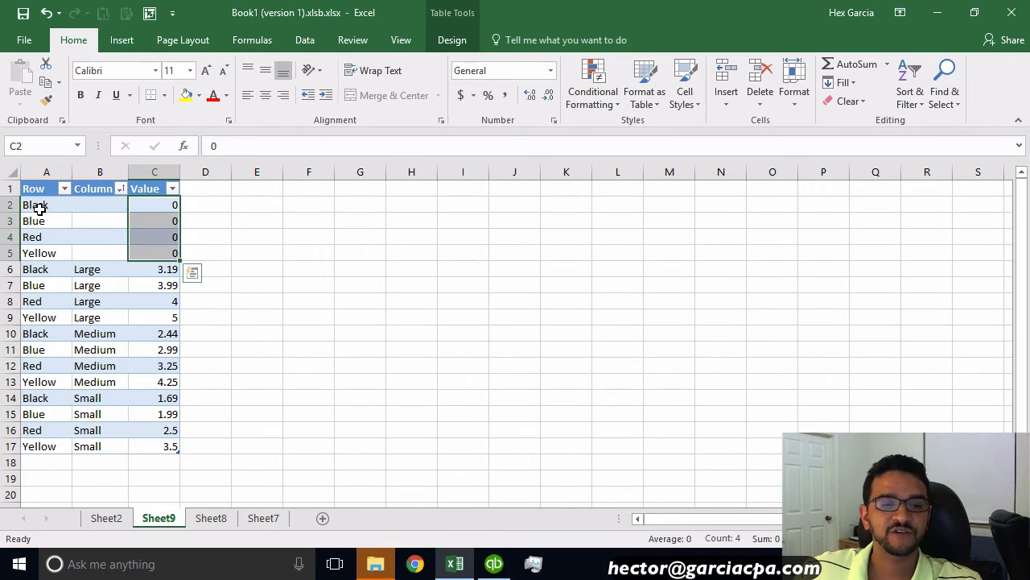
left_click_drag(32, 204, 32, 448)
key("ctrl+v")
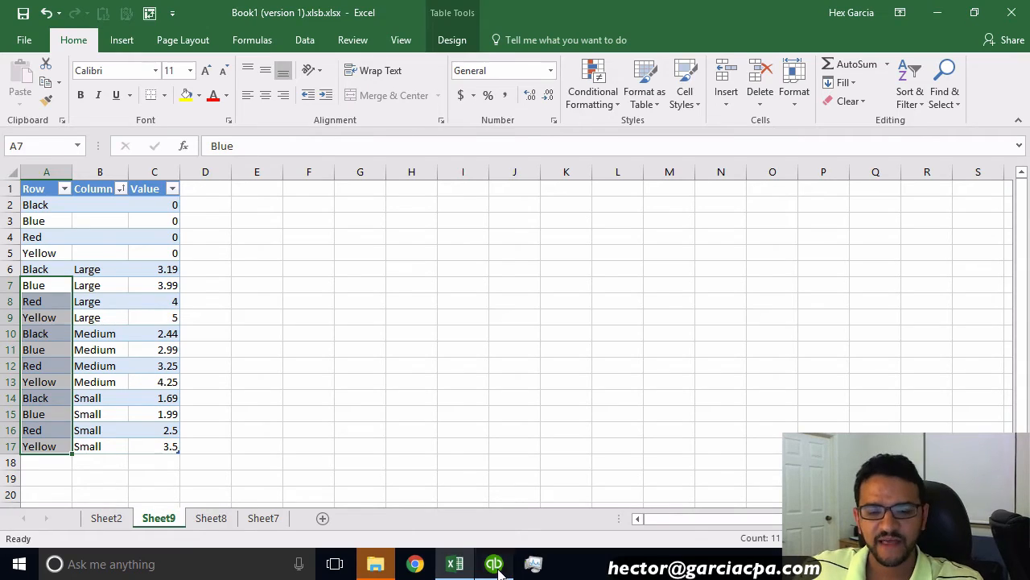
left_click(494, 564)
Step: Apply the customized column layout to the Non-Inventory Parts grid
left_click(499, 165)
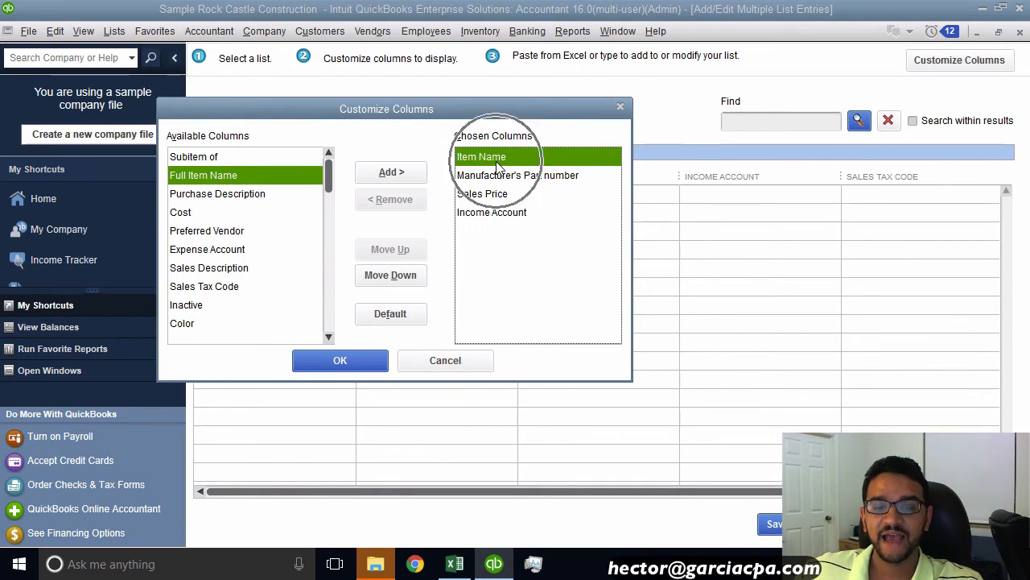
left_click(503, 176)
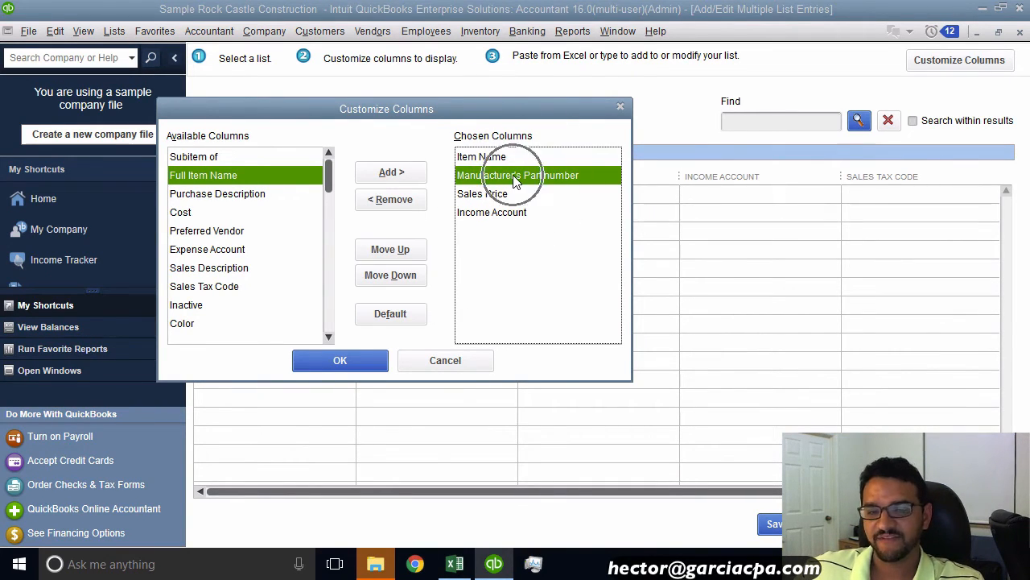
left_click(498, 193)
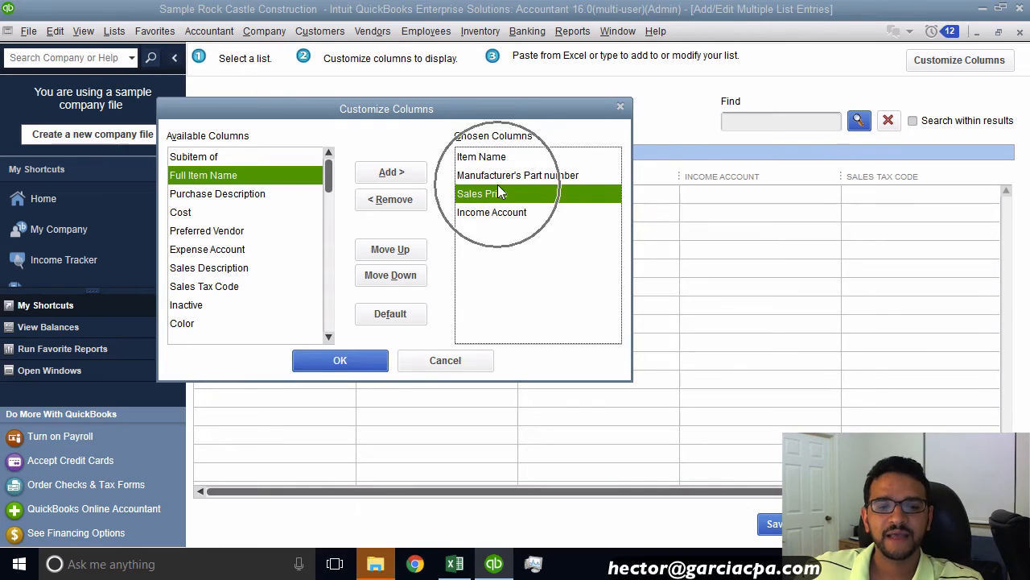
left_click(342, 362)
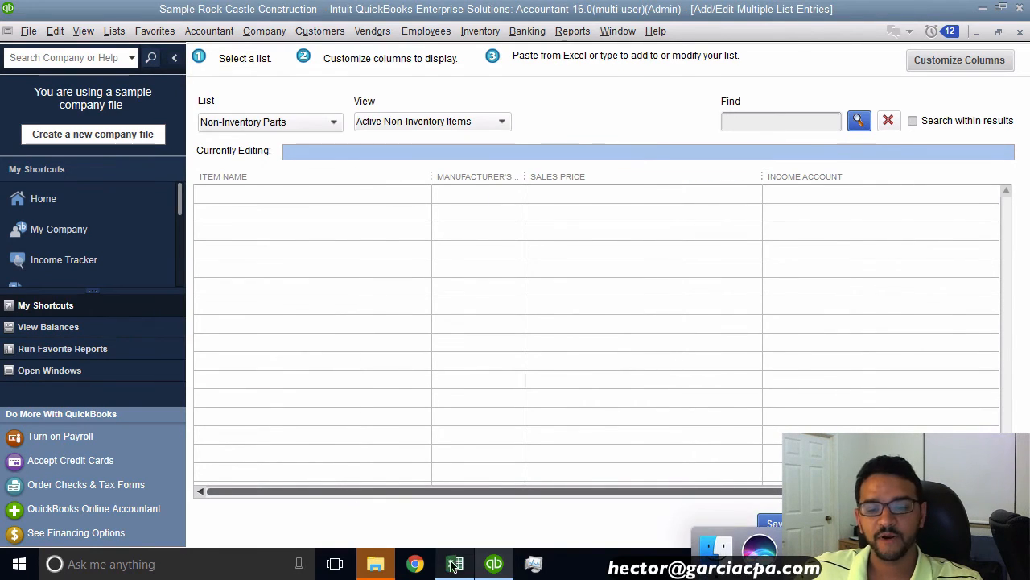
Step: Copy the four zero-priced parent style rows A2:C5 from the flattened table
left_click(454, 564)
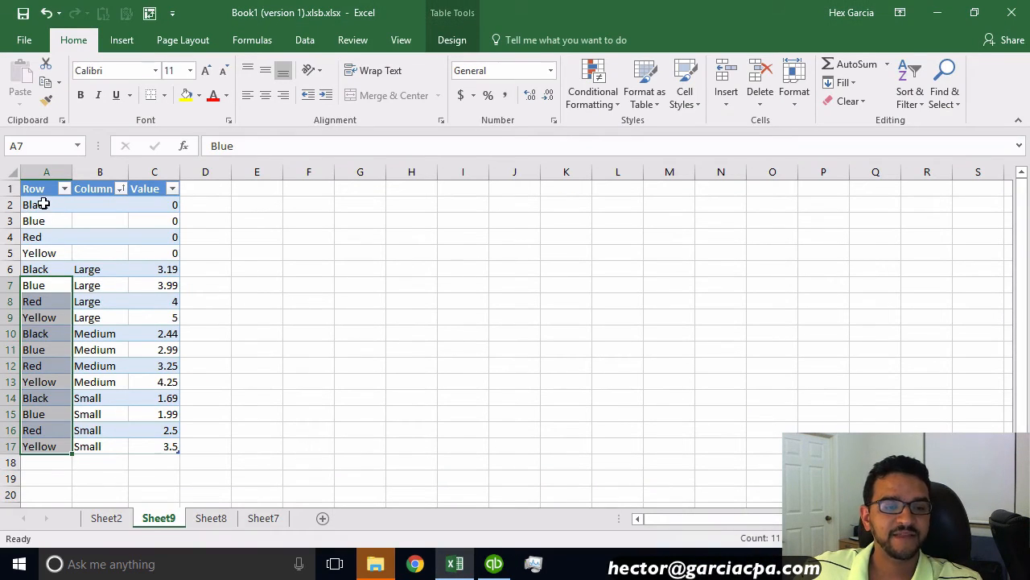
left_click_drag(45, 205, 165, 450)
left_click_drag(152, 360, 153, 253)
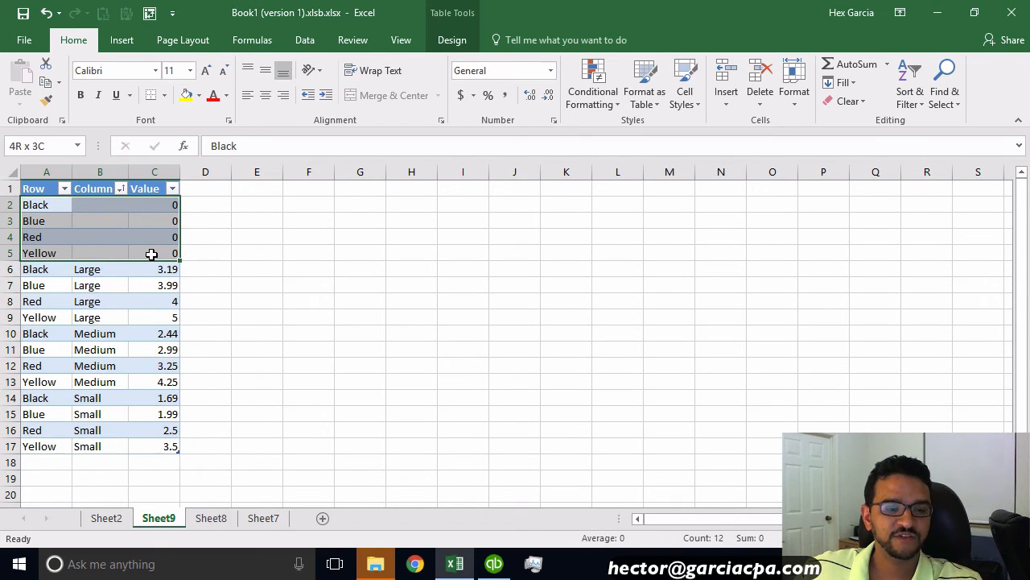
key("ctrl+c")
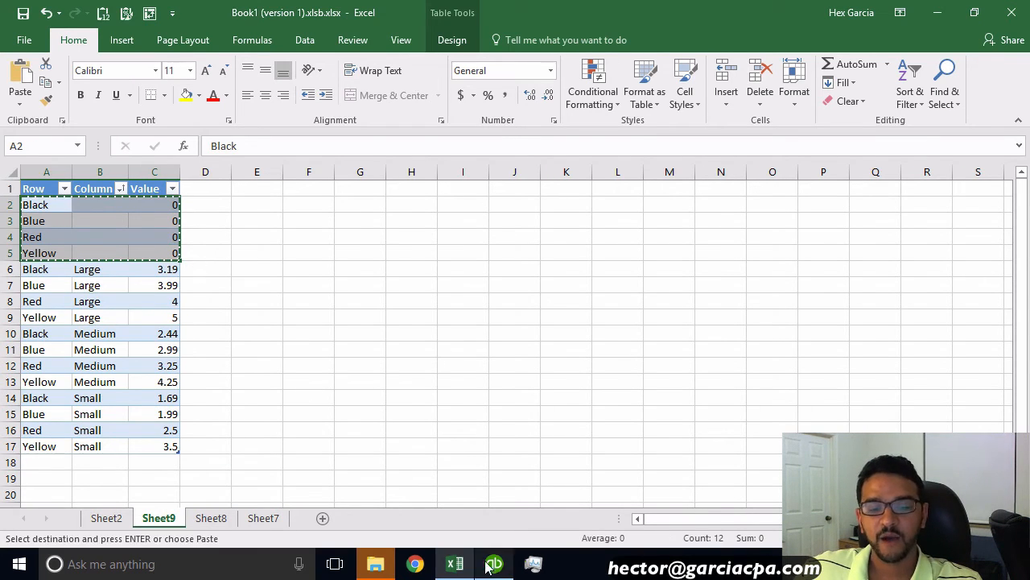
Step: Paste the parent styles into the first Item Name cell of the Non-Inventory Parts grid
left_click(494, 563)
left_click(231, 195)
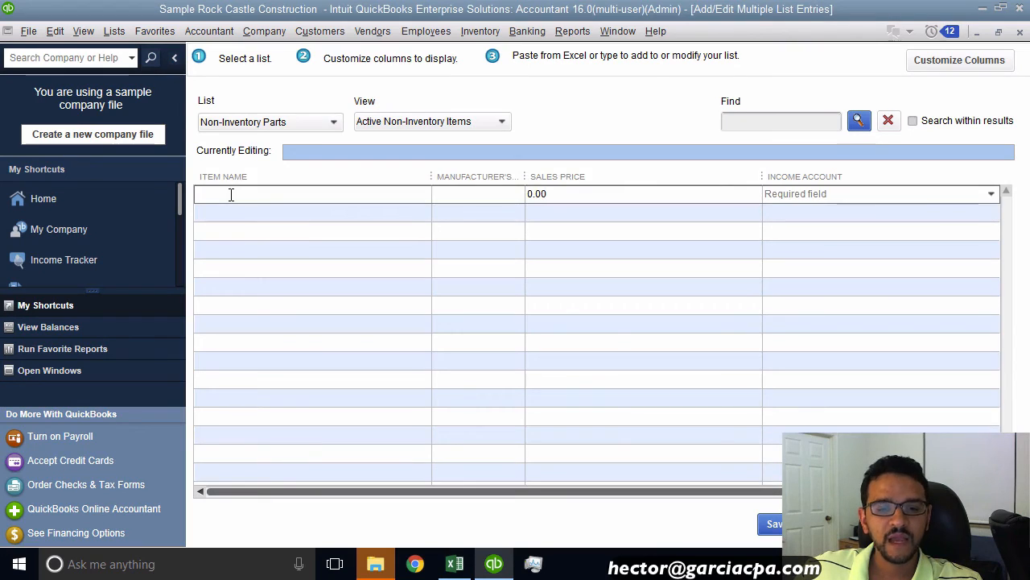
key("ctrl+v")
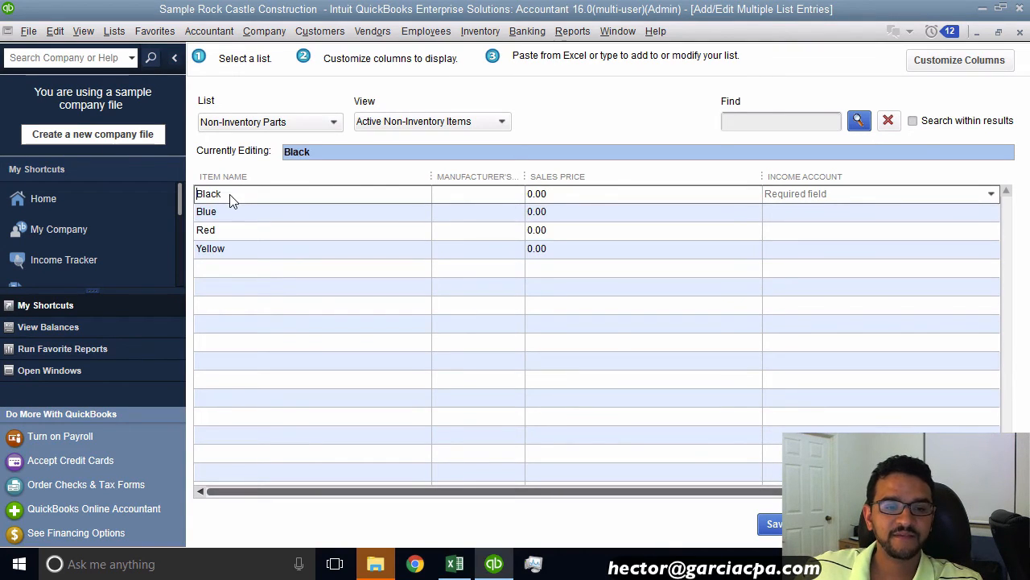
Step: Examine the pasted rows' item names and Manufacturer's Part number cells
left_click_drag(241, 195, 206, 194)
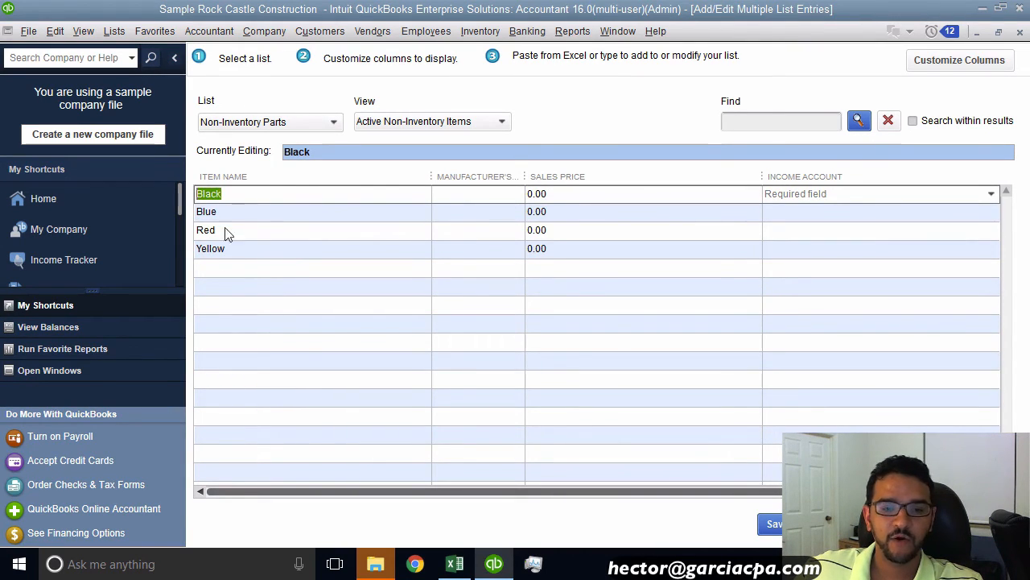
left_click(460, 193)
left_click(458, 212)
left_click(459, 231)
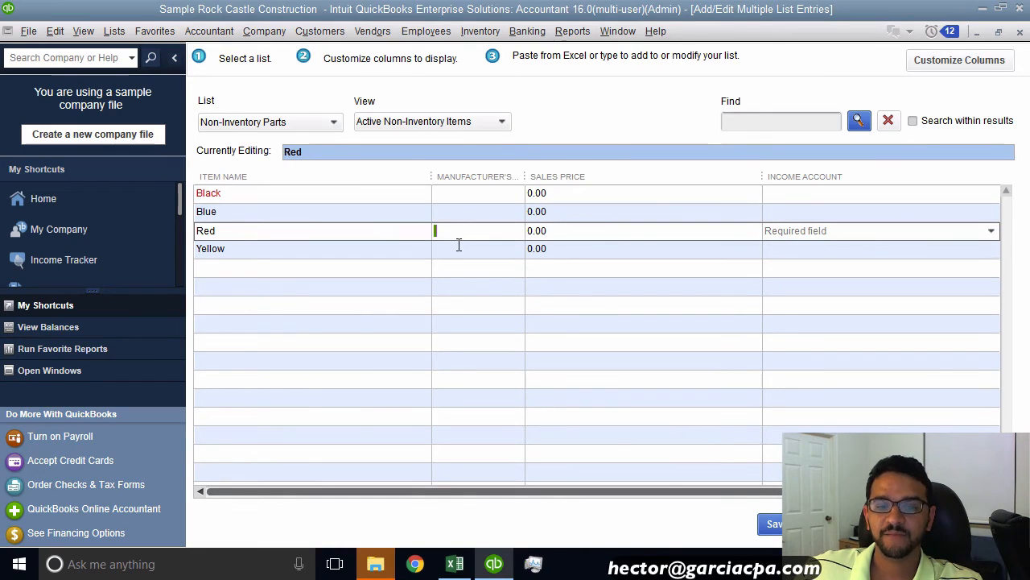
Step: Set the Black parent style's income account to Sales and copy it down to the other parent style rows
left_click(598, 191)
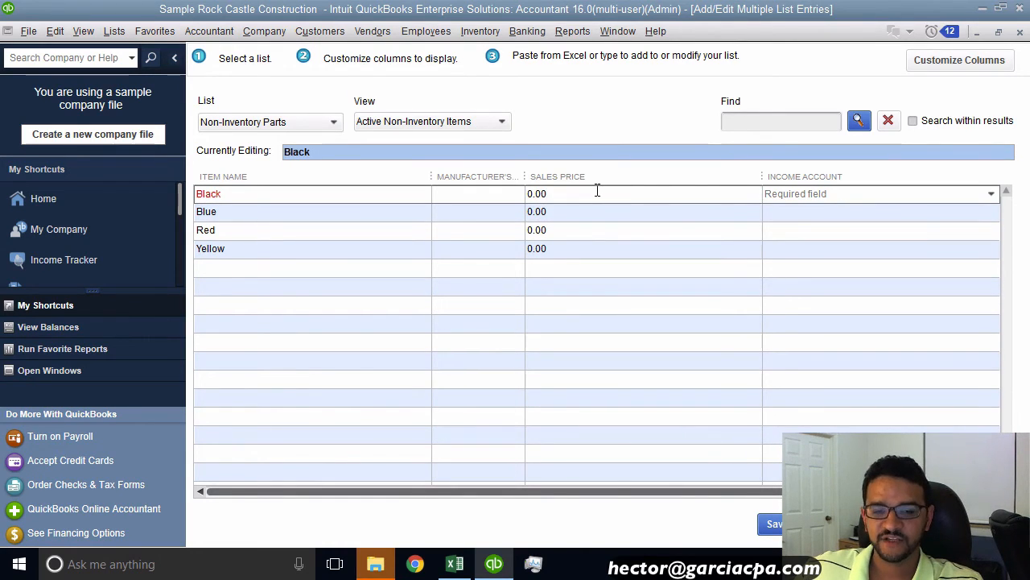
left_click(488, 216)
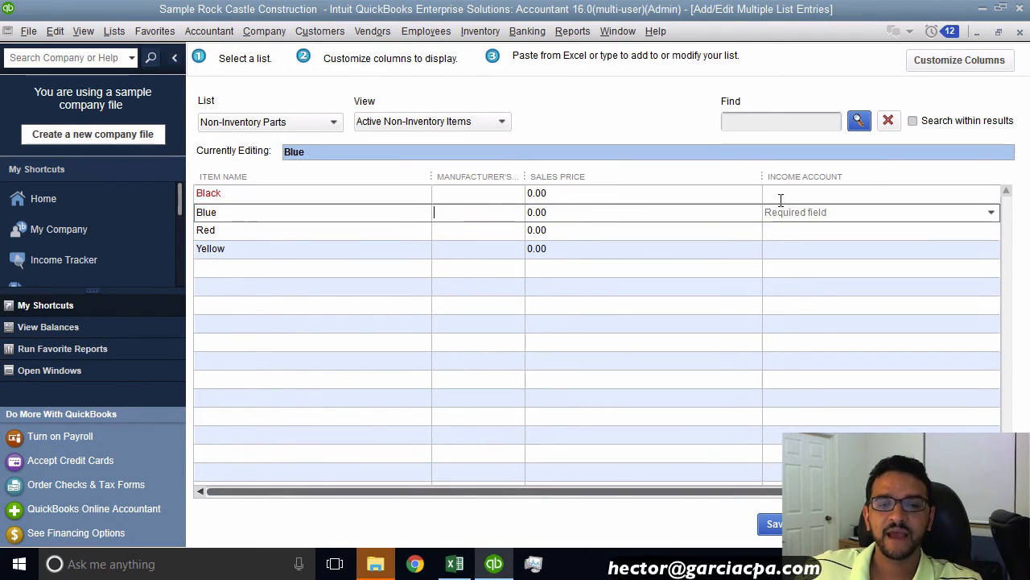
left_click(870, 194)
type("Sales")
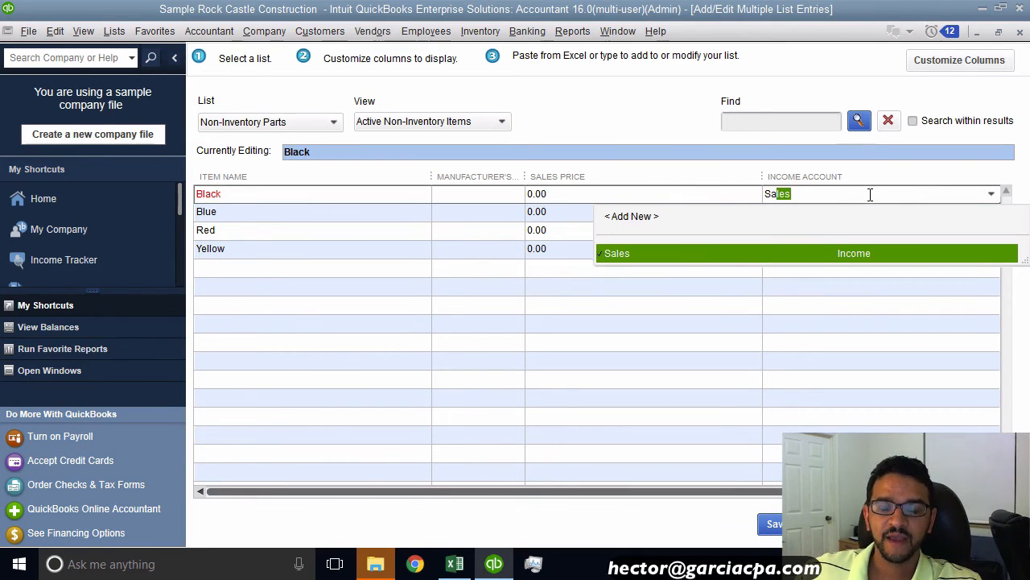
left_click(635, 253)
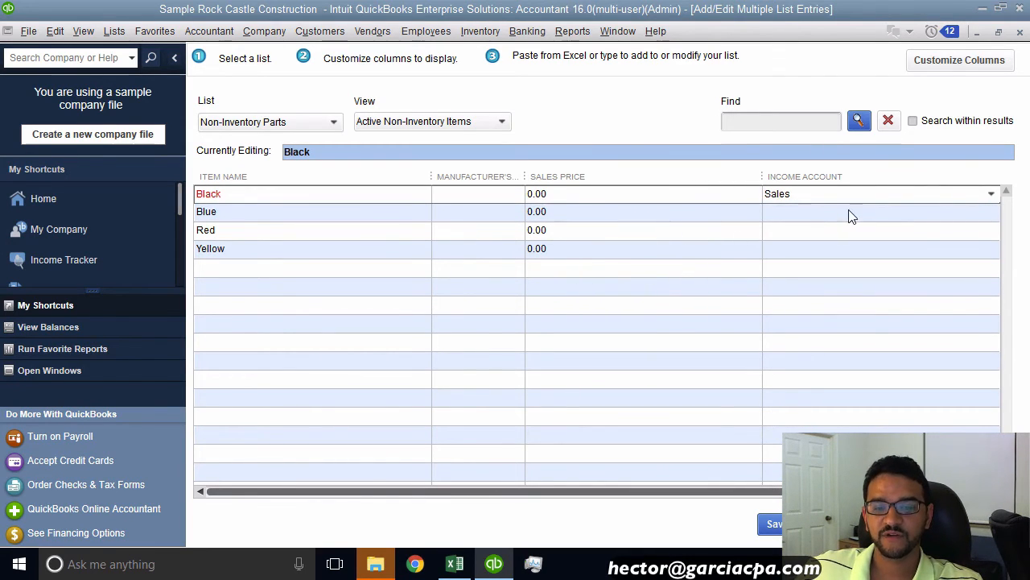
left_click(802, 196)
right_click(803, 195)
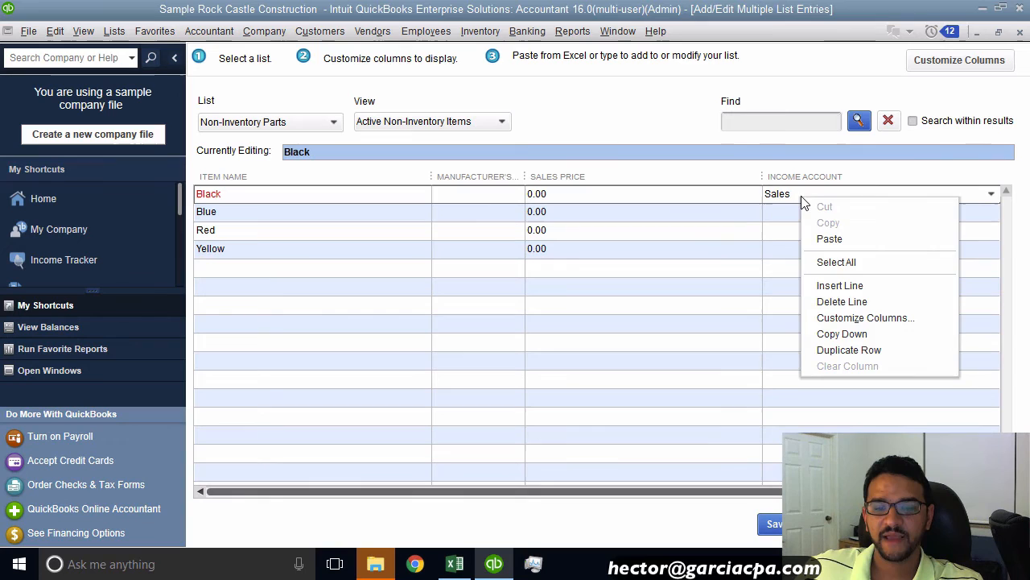
left_click(844, 334)
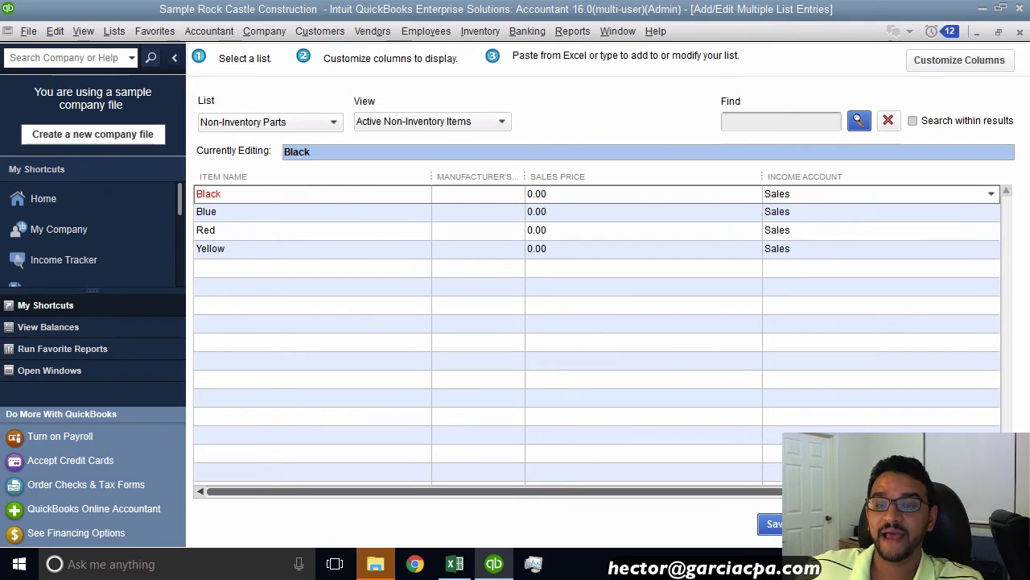
Step: Save the parent style entries, inspect the Black row flagged with an error, and reopen Add/Edit Multiple List Entries
left_click(771, 524)
left_click(514, 242)
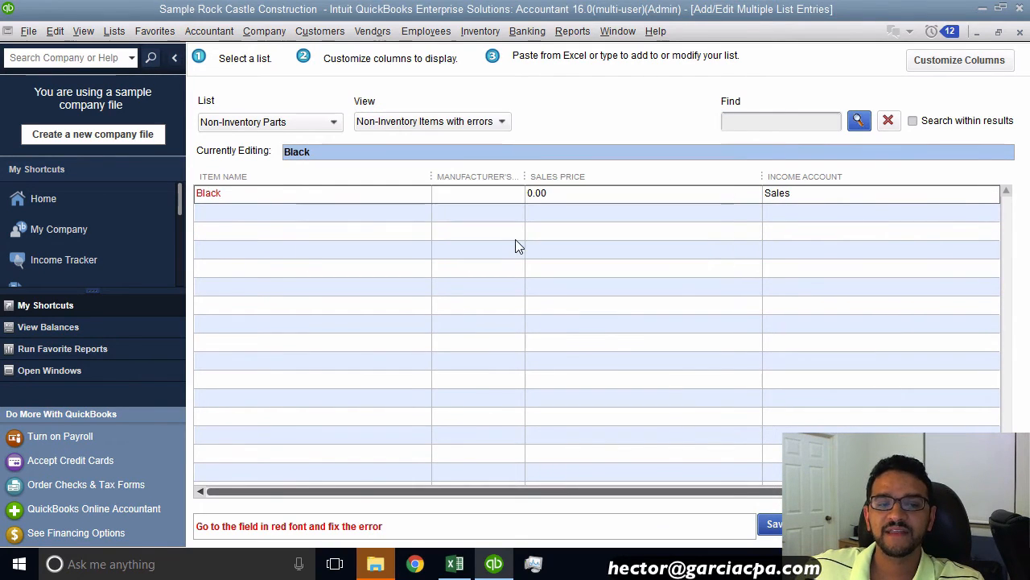
left_click(227, 193)
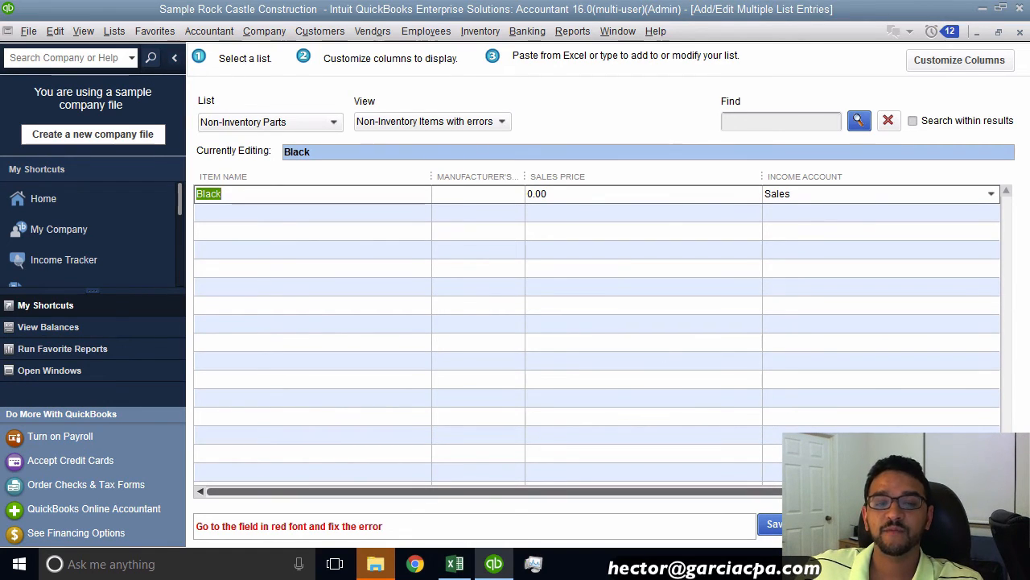
left_click(316, 122)
left_click(496, 193)
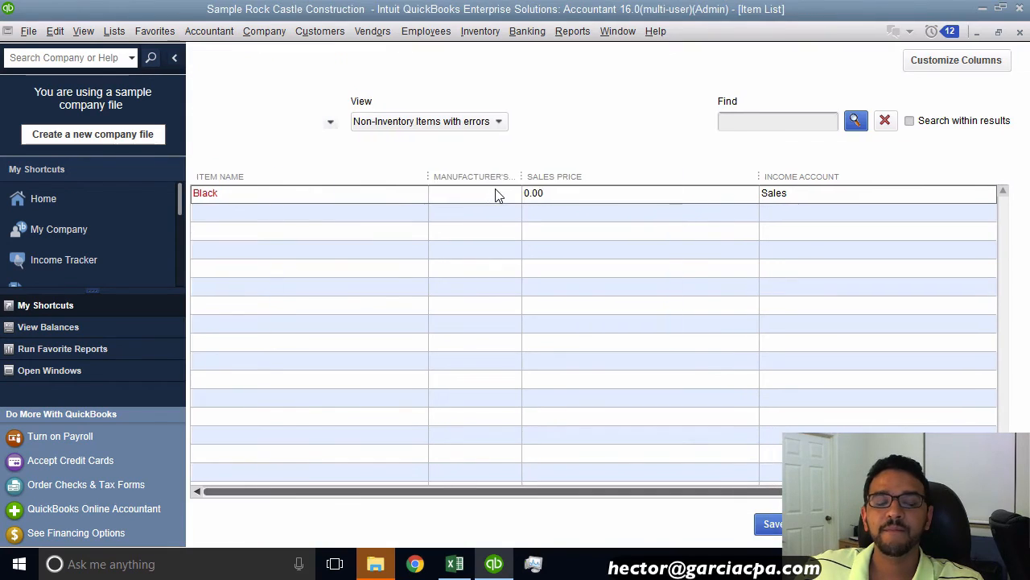
left_click(109, 31)
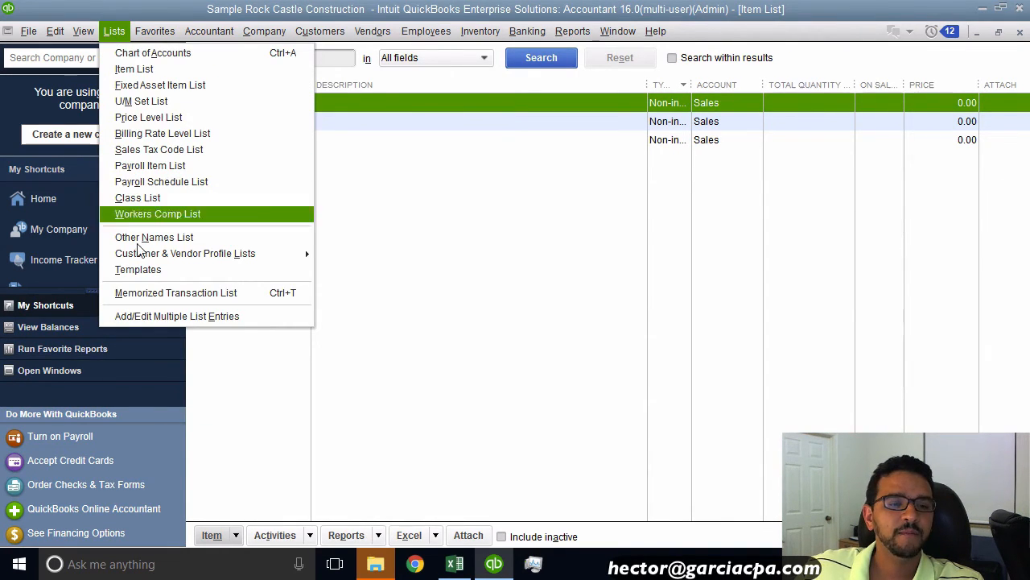
left_click(157, 316)
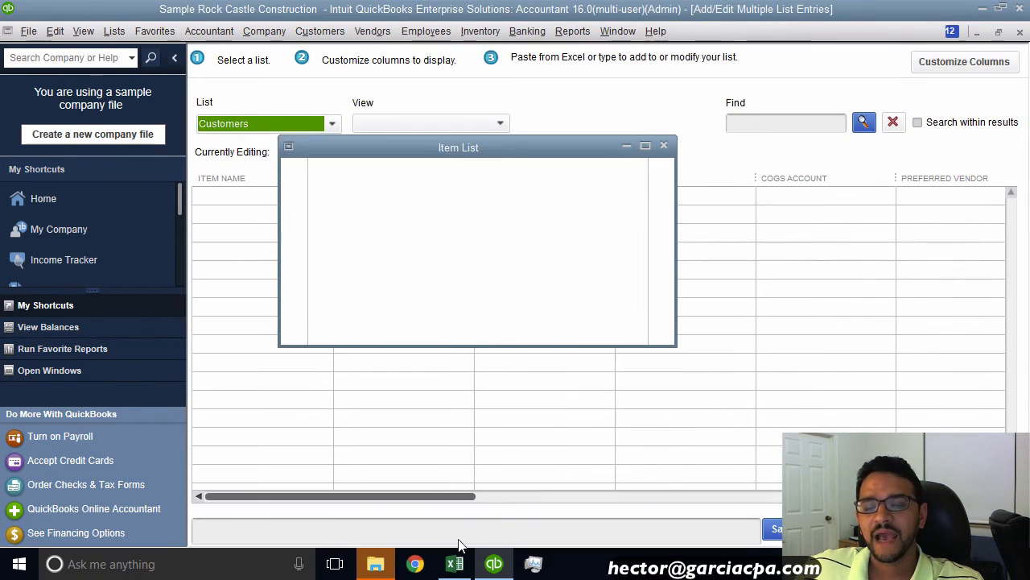
Step: Copy the twelve sub-item rows A6:C17 from the flattened table in Excel
left_click(455, 568)
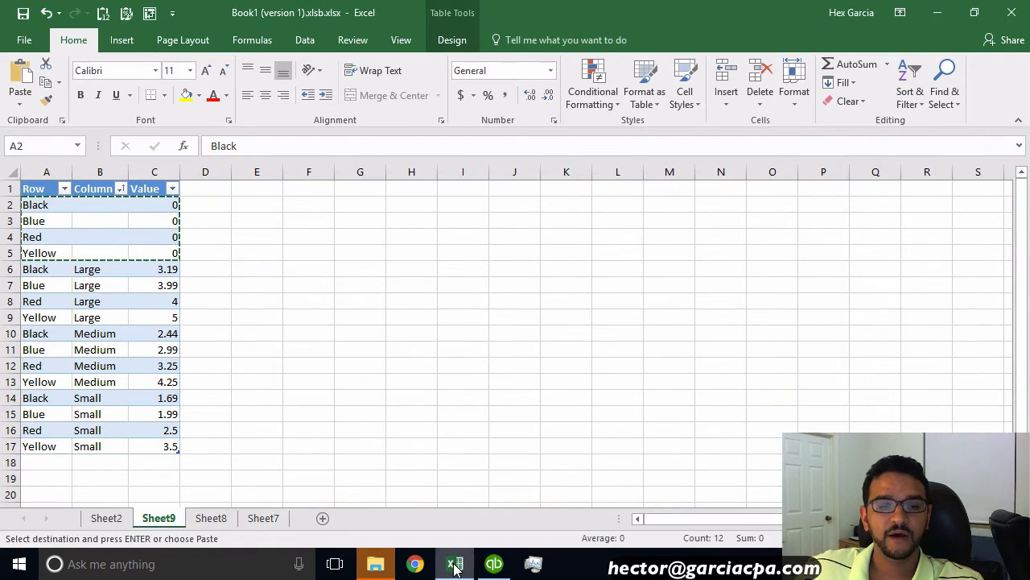
left_click(36, 271)
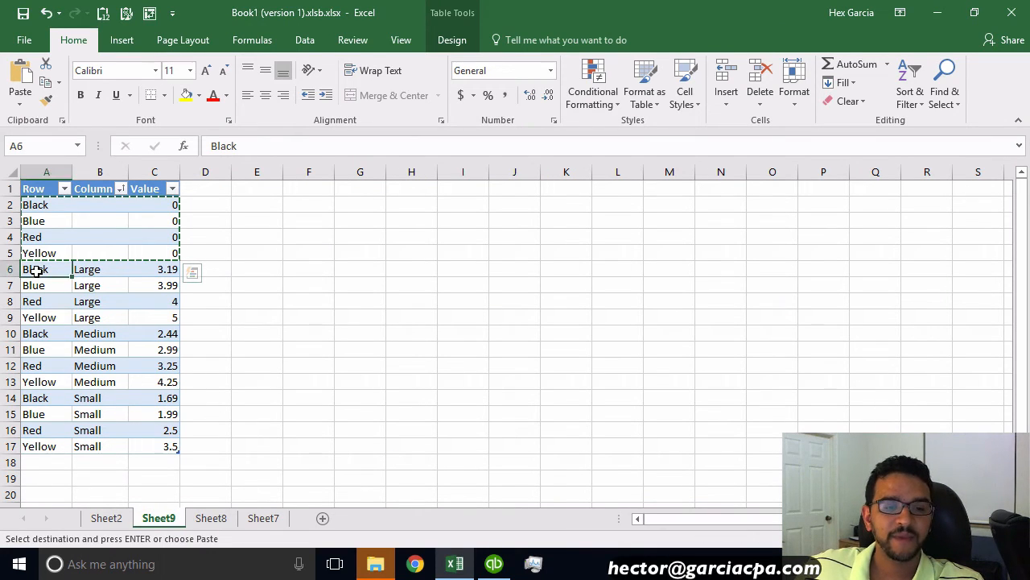
left_click_drag(36, 272, 157, 451)
right_click(60, 286)
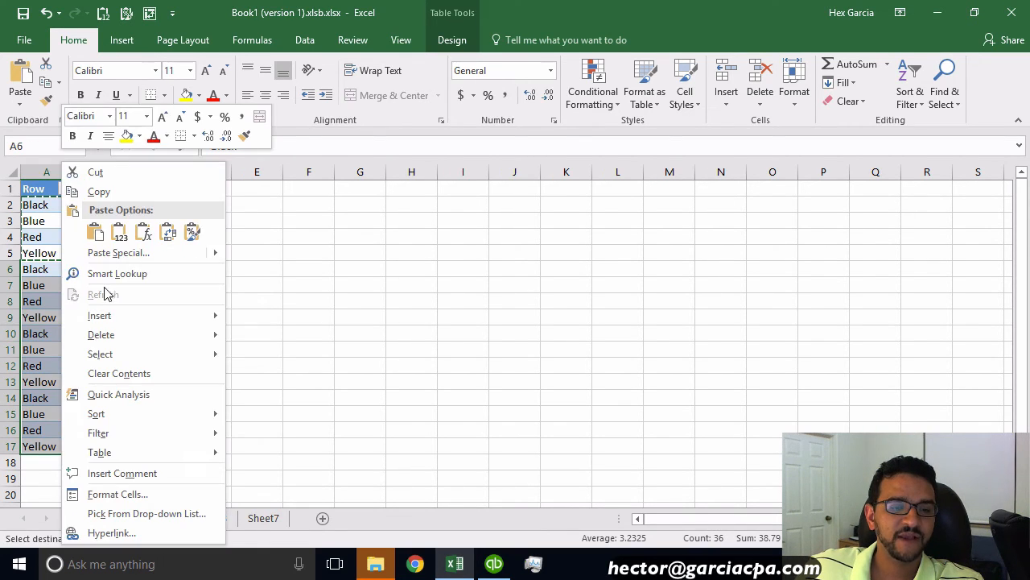
left_click(95, 190)
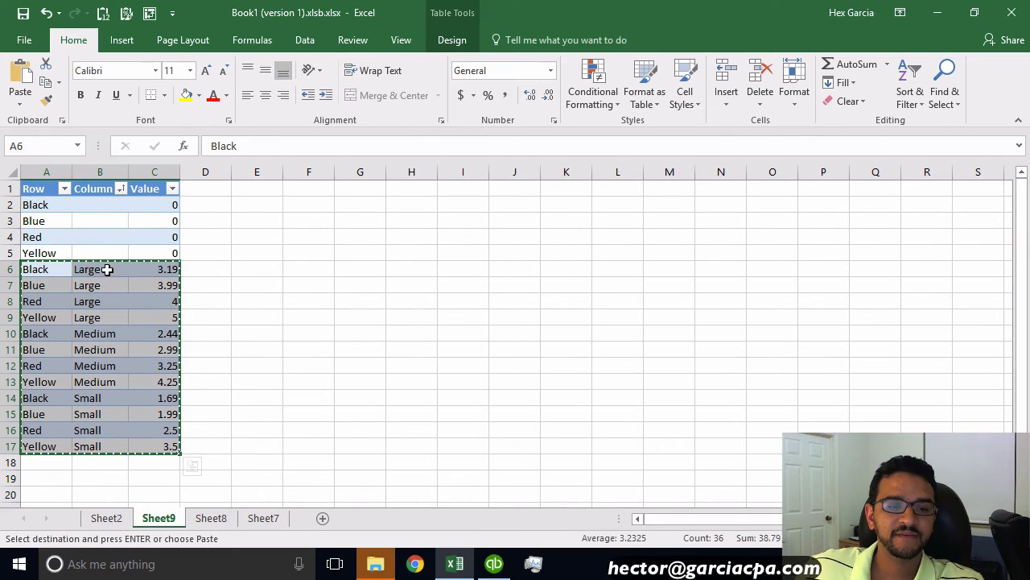
Step: Select the Non-Inventory Parts list and open its column customization
left_click(495, 565)
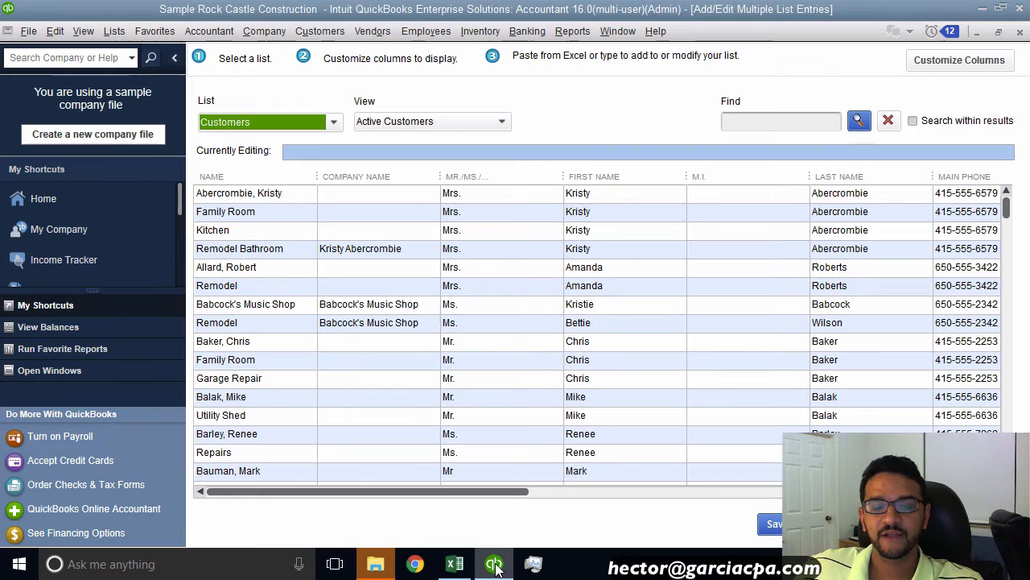
left_click(224, 125)
left_click(252, 219)
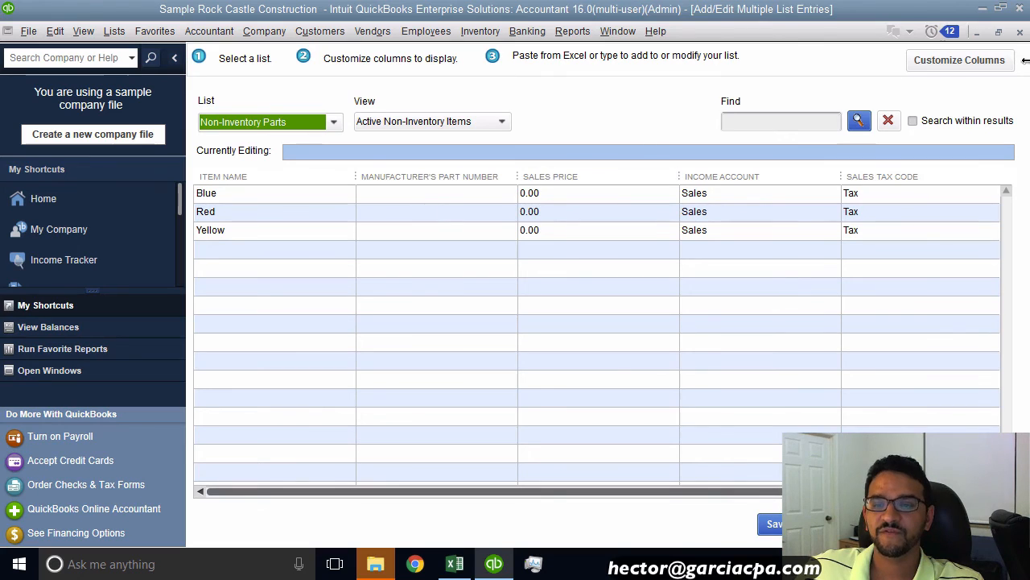
left_click(958, 61)
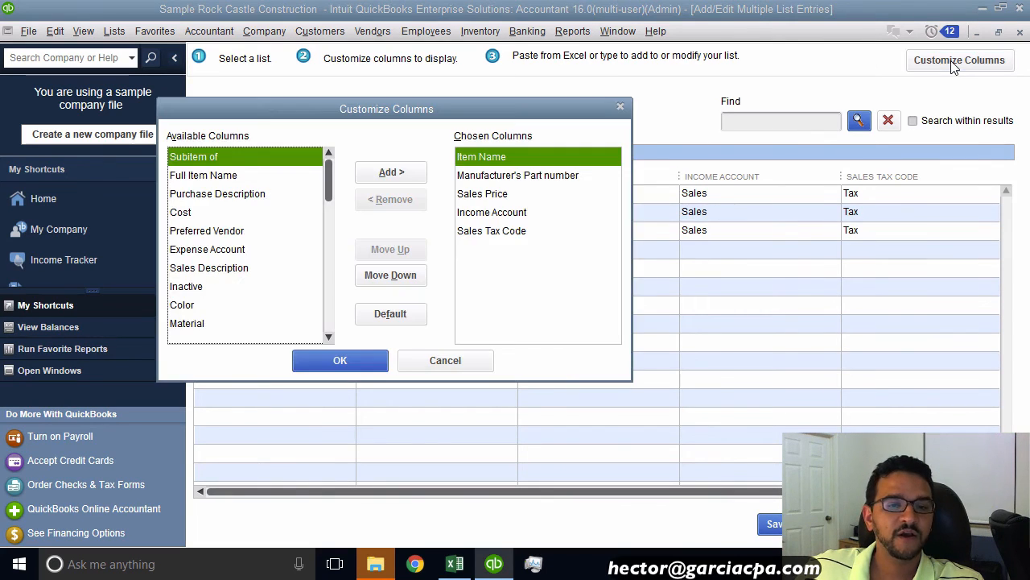
left_click(454, 563)
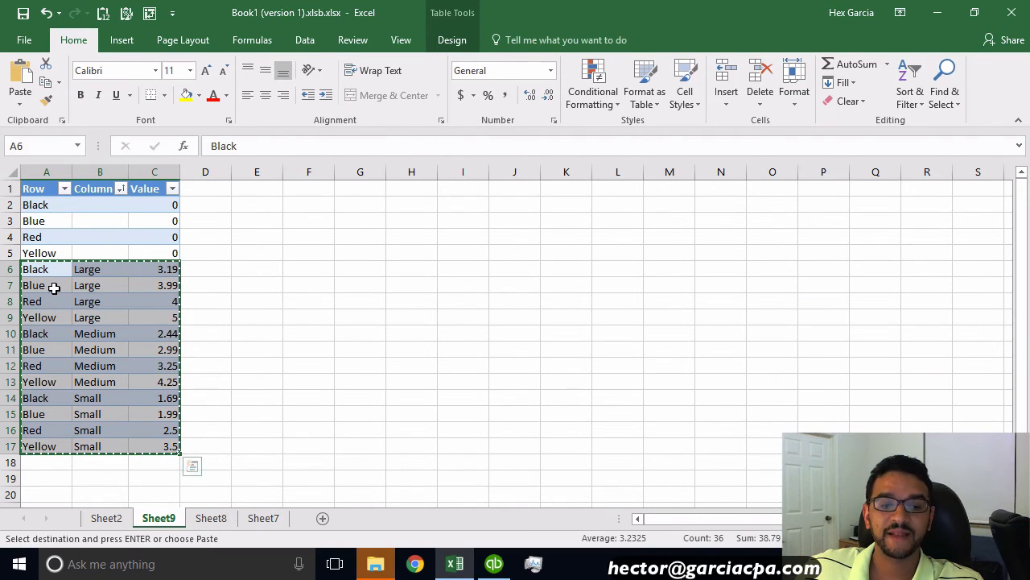
left_click(494, 563)
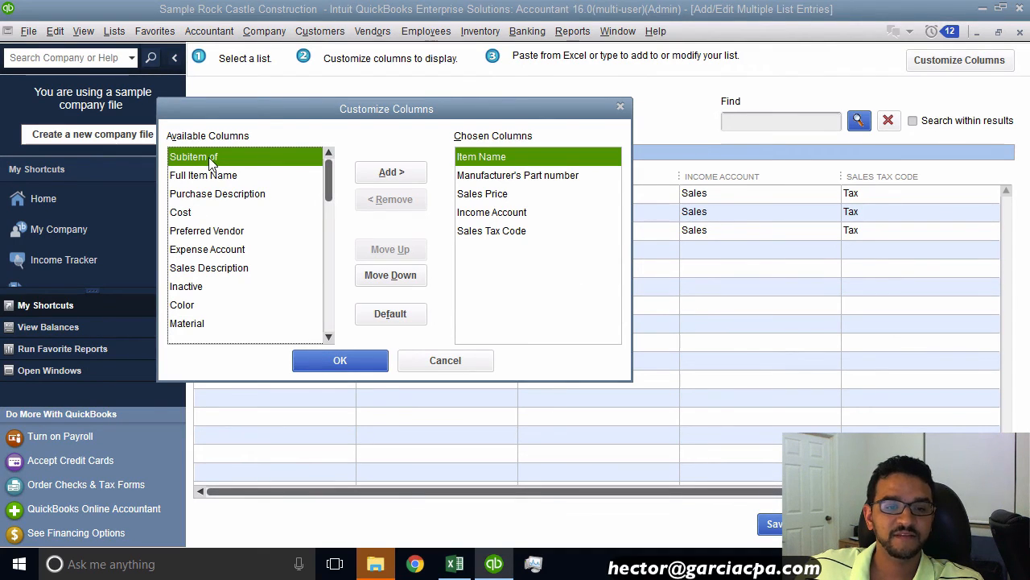
Step: Add the Subitem of column, remove Manufacturer's Part number, and move Subitem of to the first position
left_click(394, 173)
left_click(553, 179)
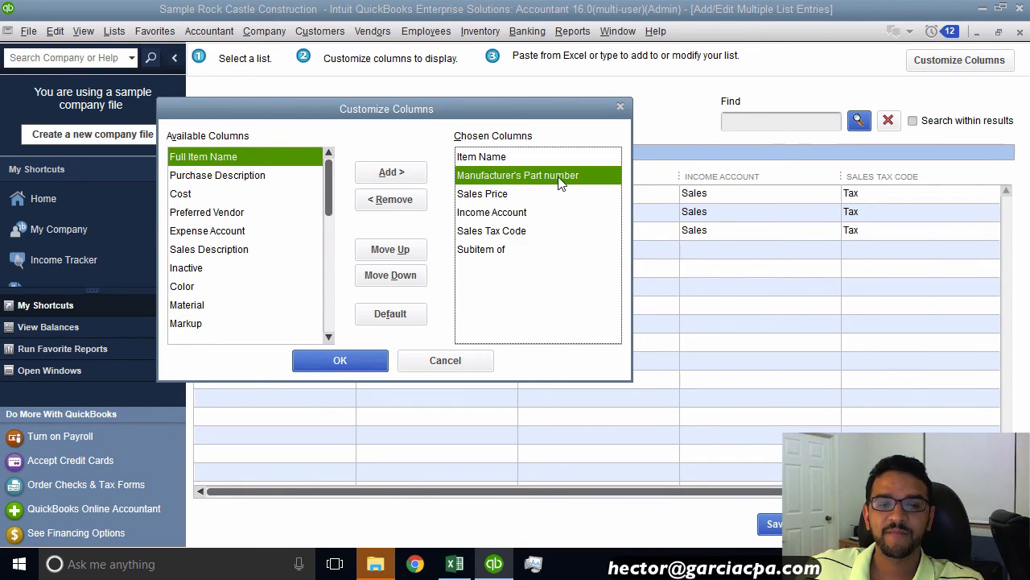
left_click(385, 199)
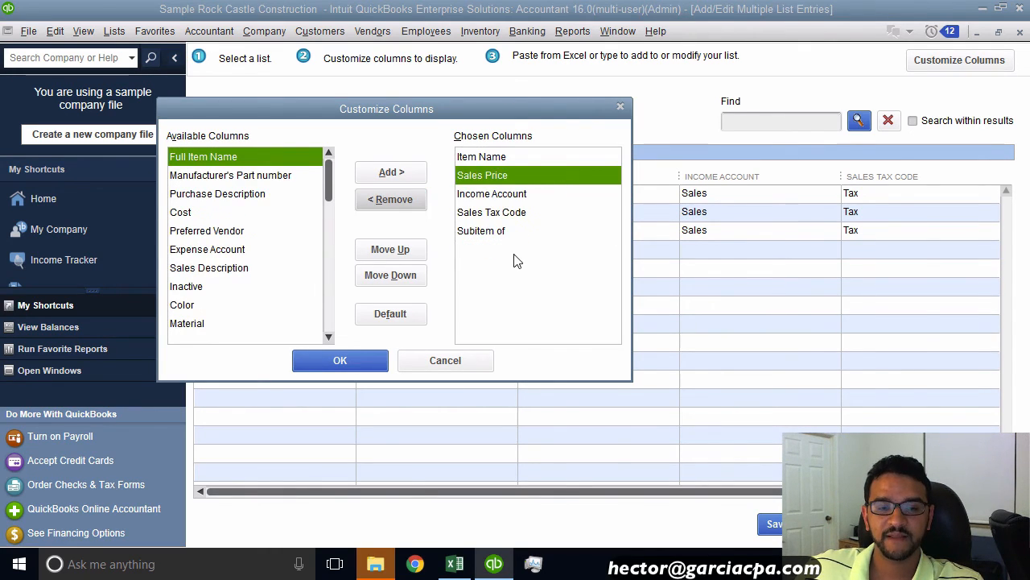
left_click(501, 232)
left_click(390, 249)
left_click(390, 250)
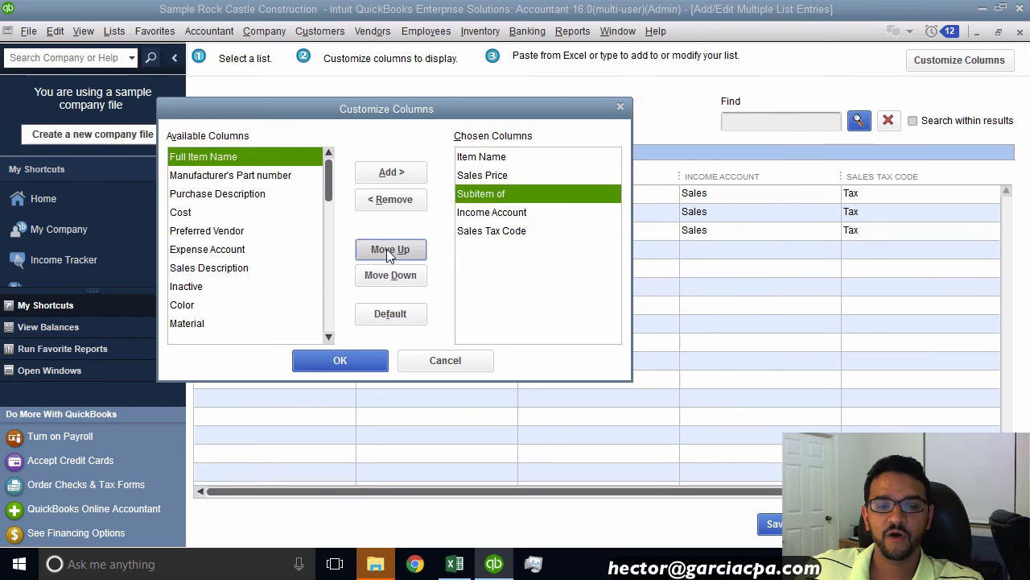
left_click(390, 250)
left_click(390, 249)
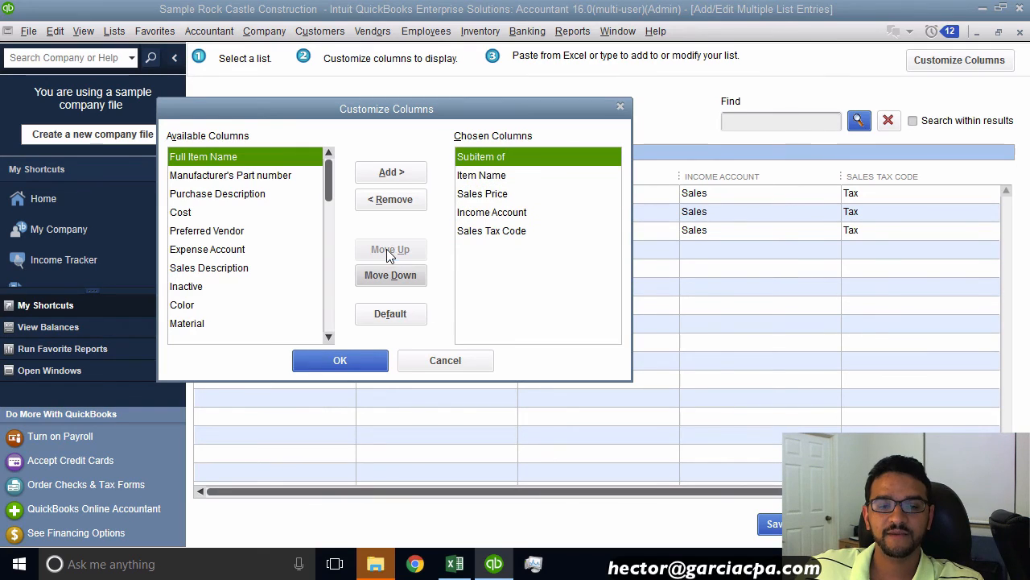
left_click(499, 176)
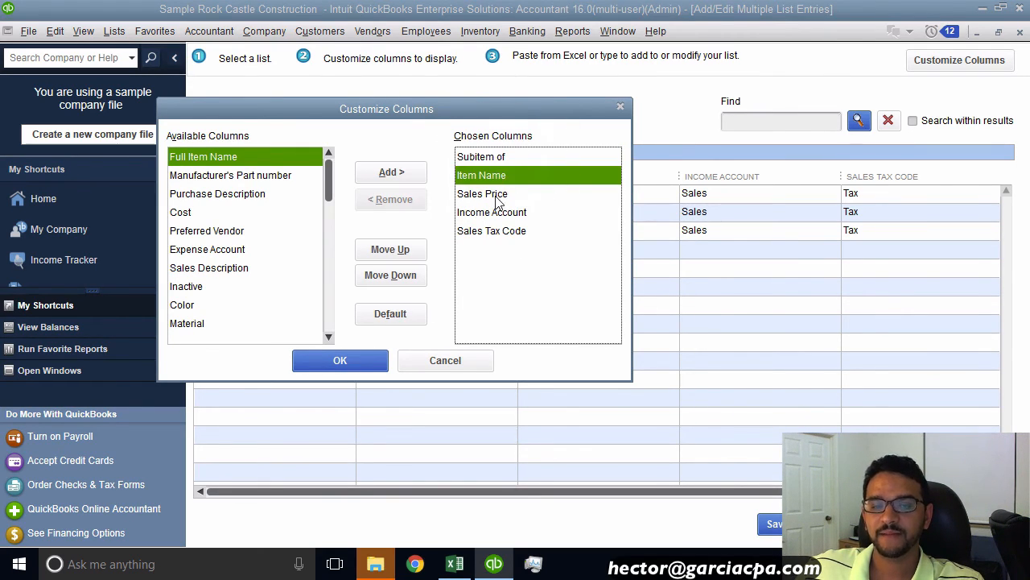
left_click(495, 194)
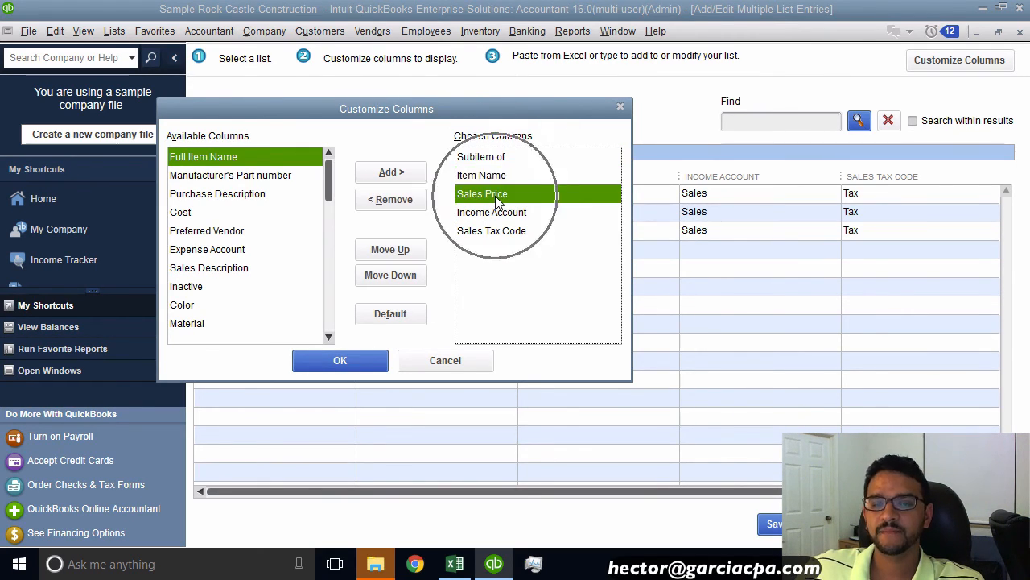
left_click(339, 361)
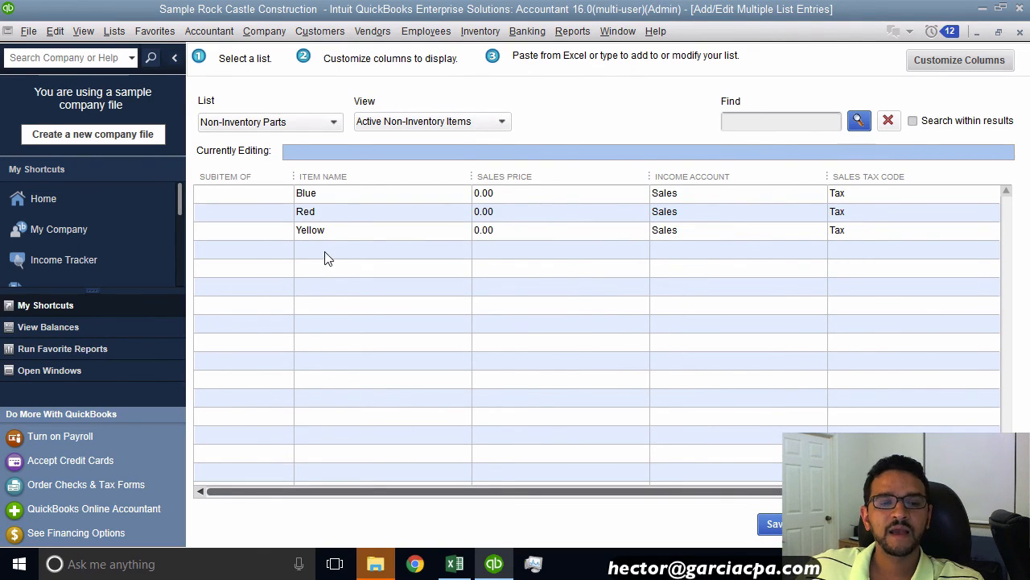
Step: Paste the sub-item rows into the first empty Subitem of cell below the parent styles
left_click(246, 251)
right_click(242, 251)
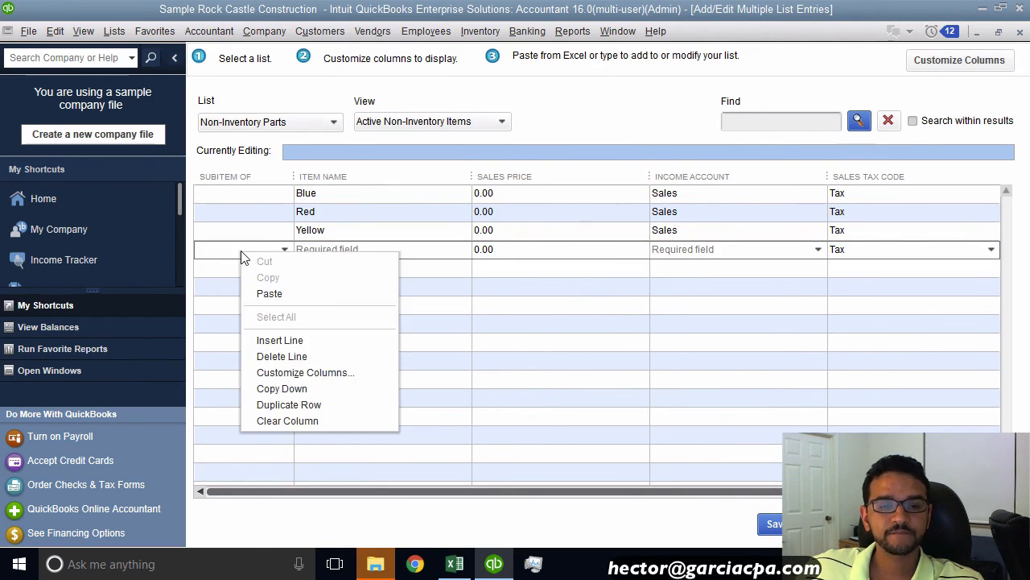
left_click(274, 294)
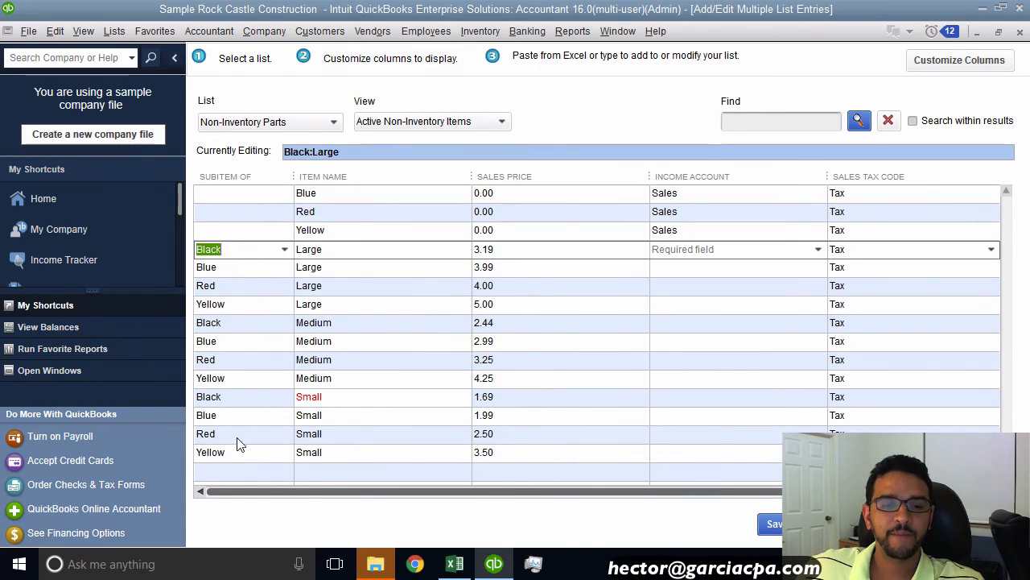
left_click(345, 250)
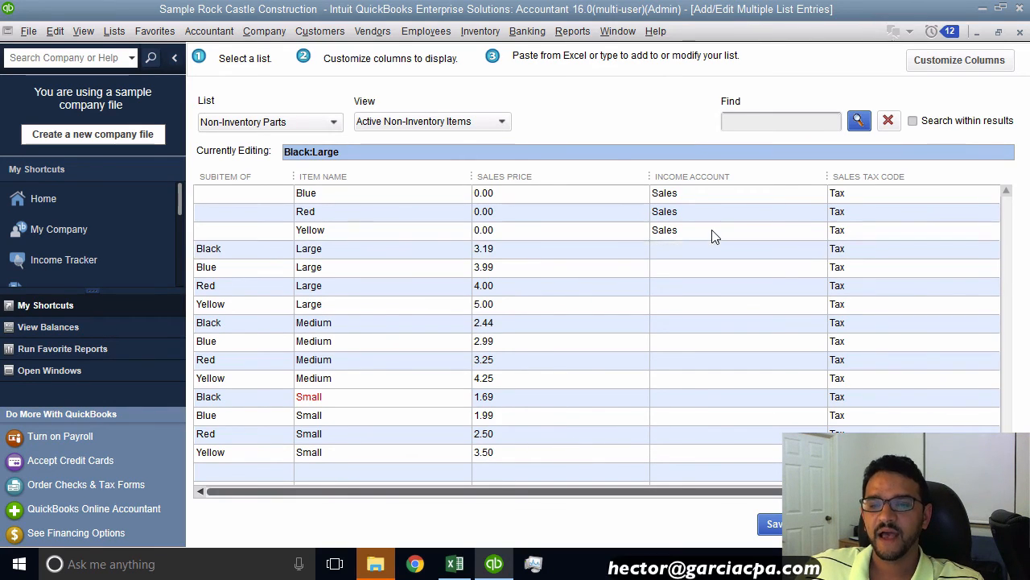
key("Up")
key("Up")
Step: Set the first sub-item's income account to Sales, copy it down to all sub-items, and save the entries
left_click(678, 252)
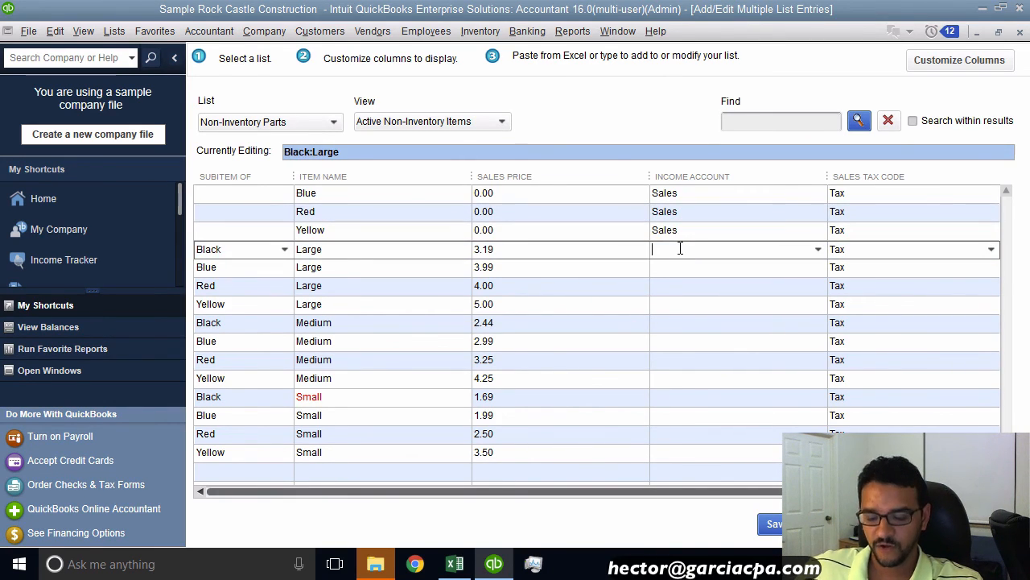
type("Sales")
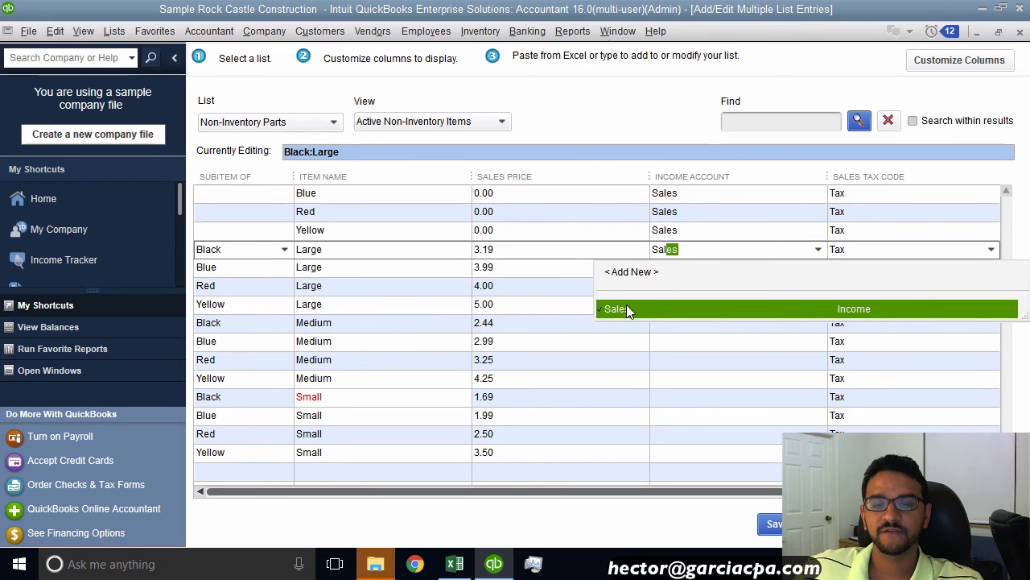
left_click(626, 306)
right_click(691, 249)
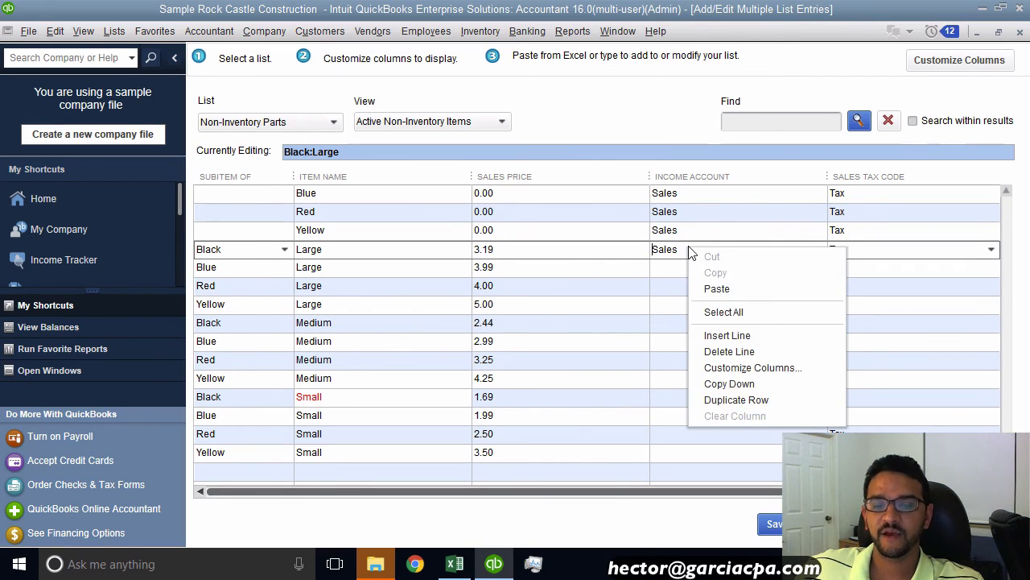
left_click(744, 386)
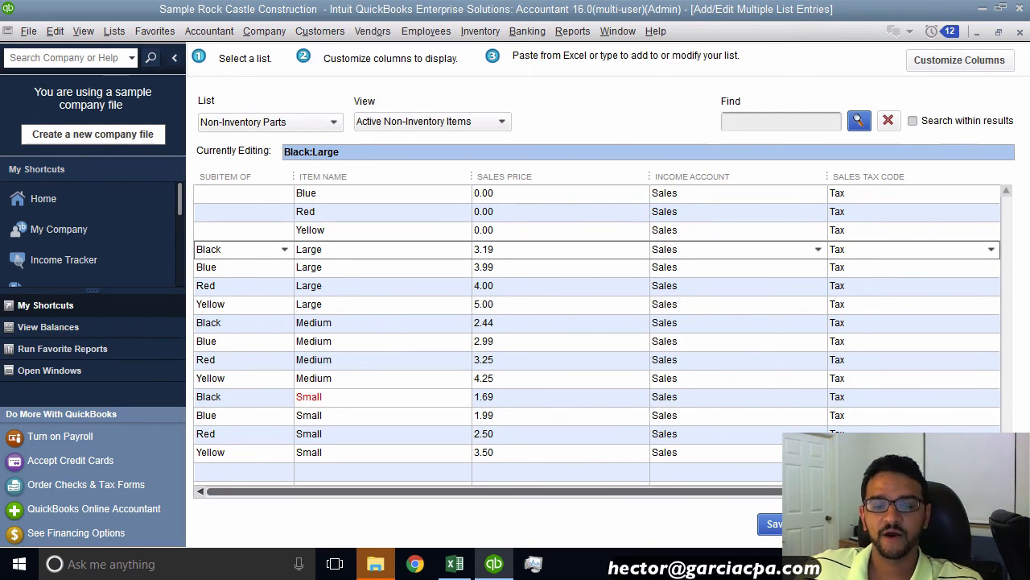
left_click(771, 524)
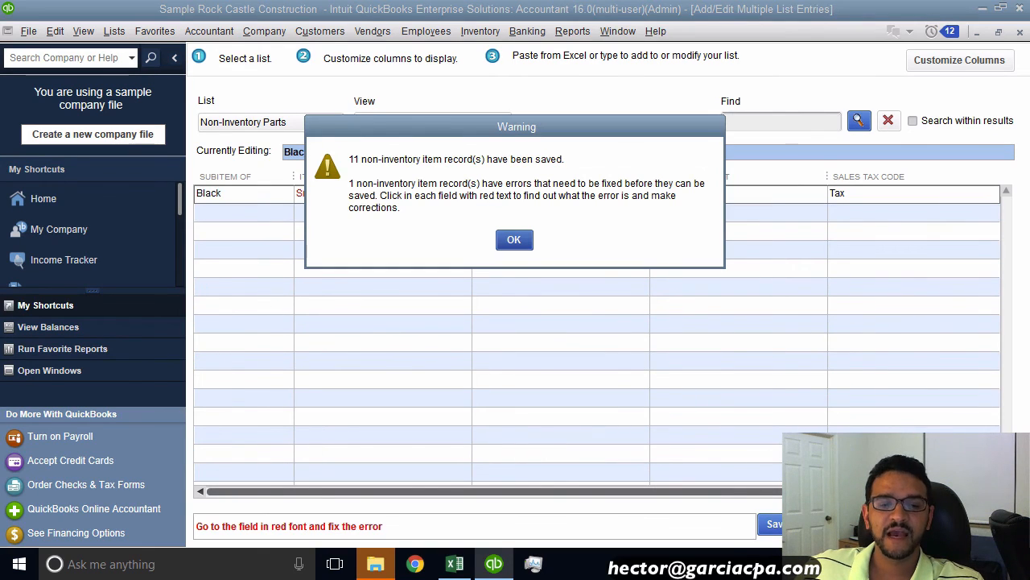
Step: Dismiss the save warning and open the Item List to review the imported parent styles and their sub-items
left_click(502, 238)
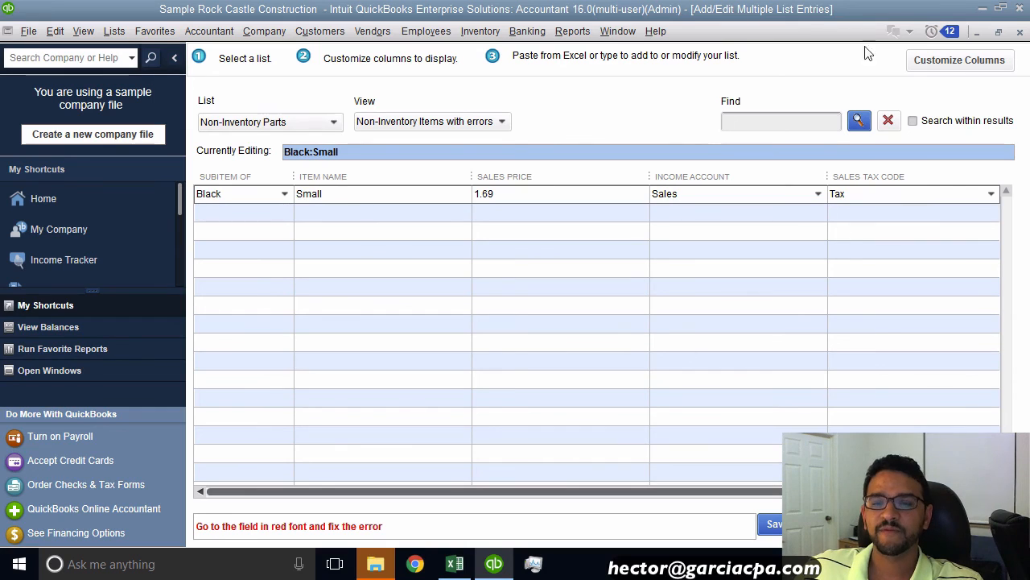
left_click(115, 33)
left_click(125, 71)
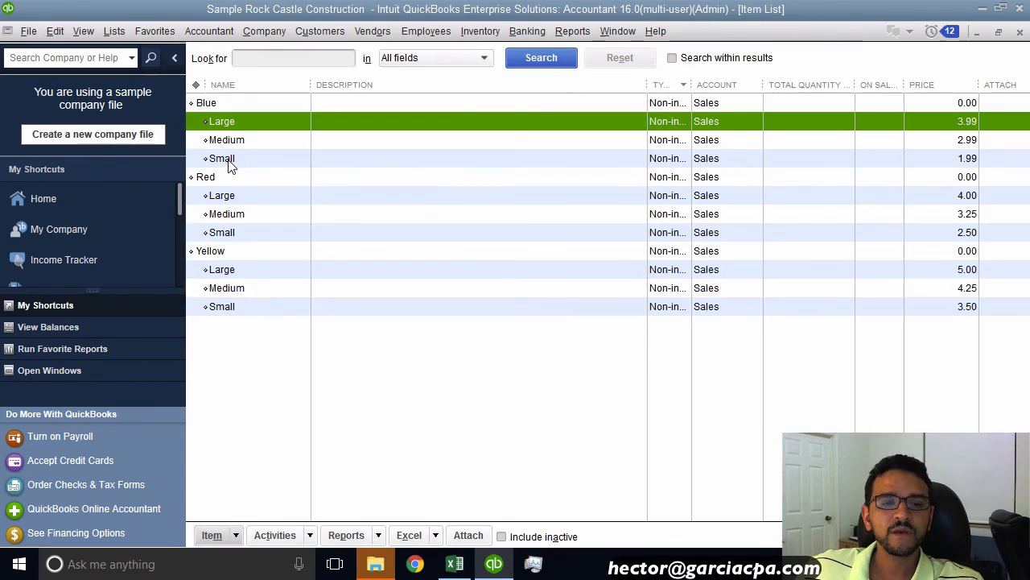
left_click(216, 104)
left_click(226, 106)
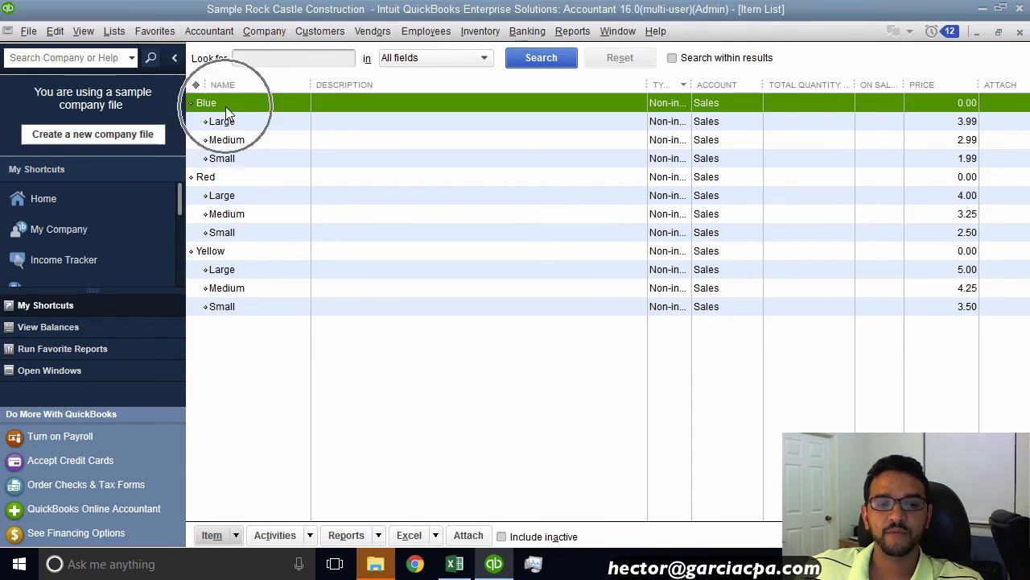
left_click(256, 201)
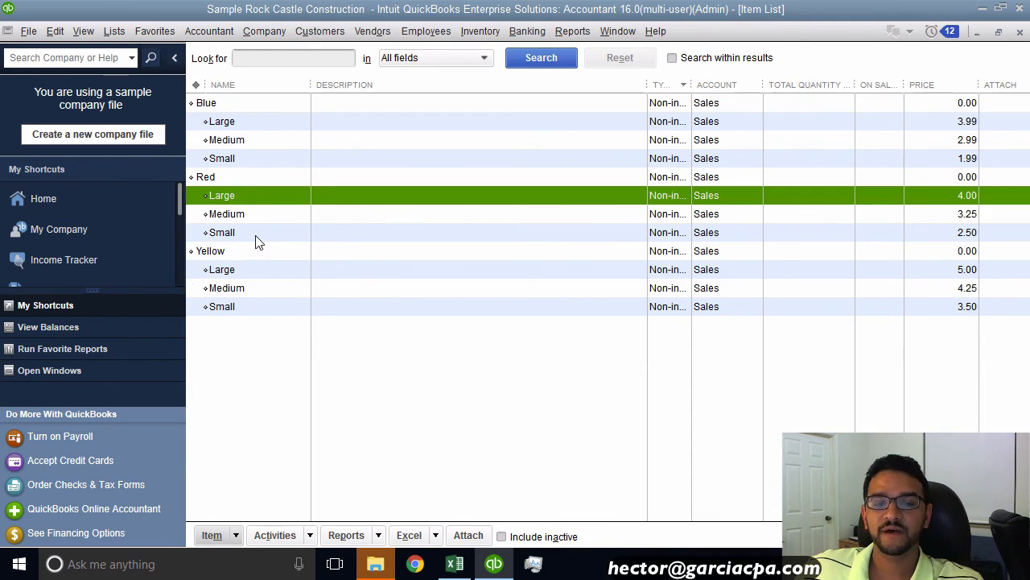
left_click(305, 346)
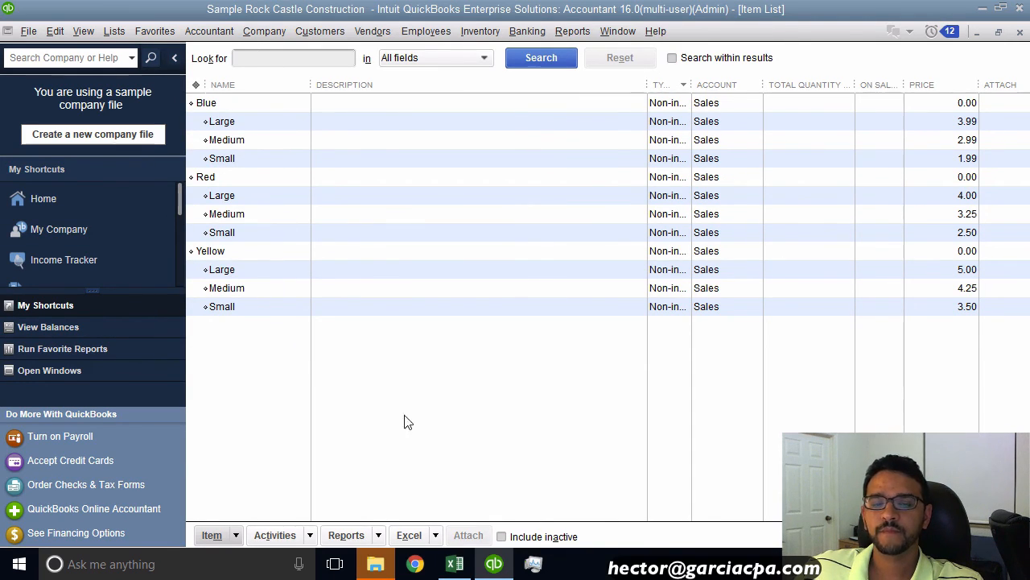
Step: Switch to Excel and compare the original crosstab price table with the flattened list sheet
key("alt+Tab")
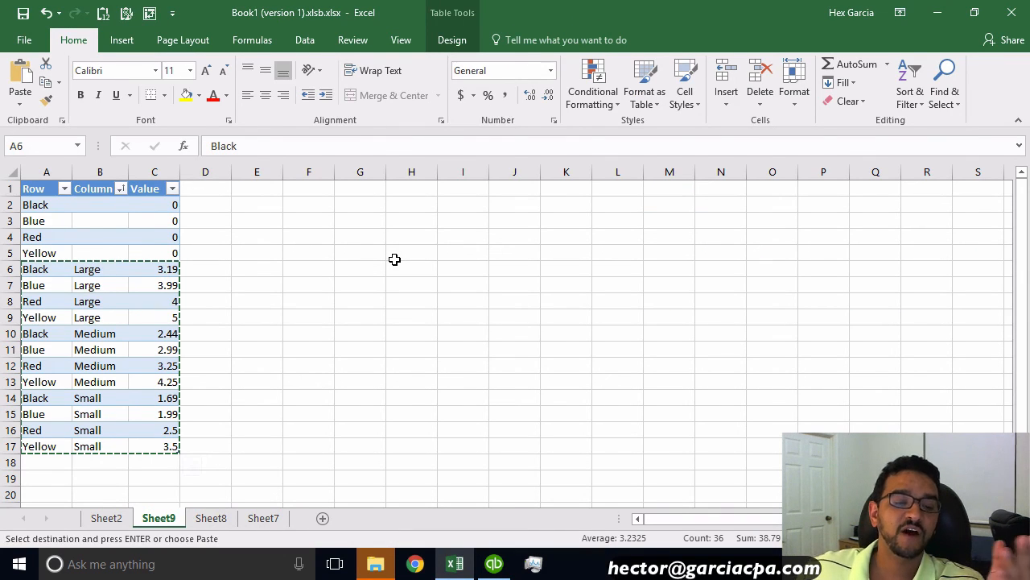
left_click(106, 524)
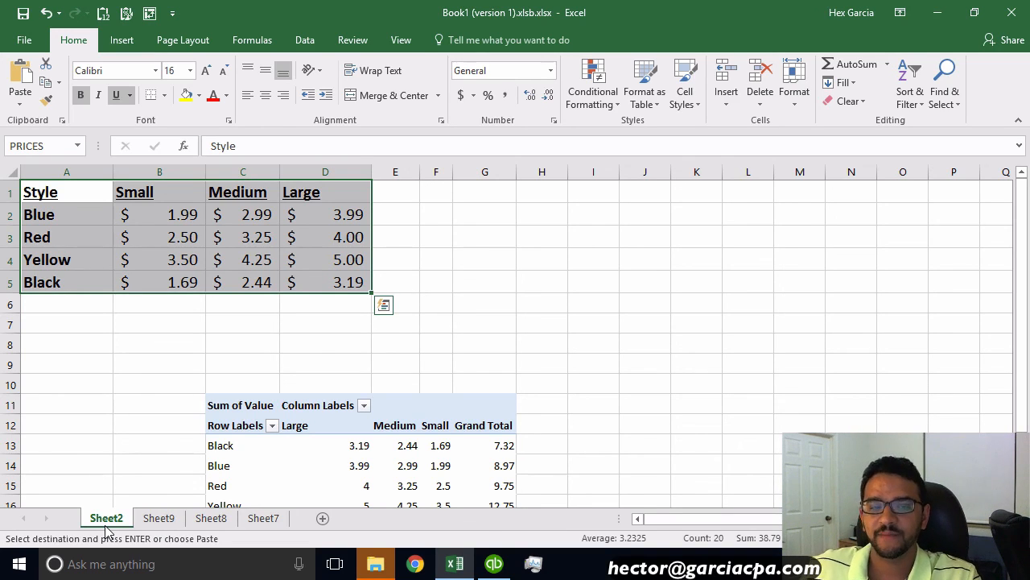
left_click(159, 518)
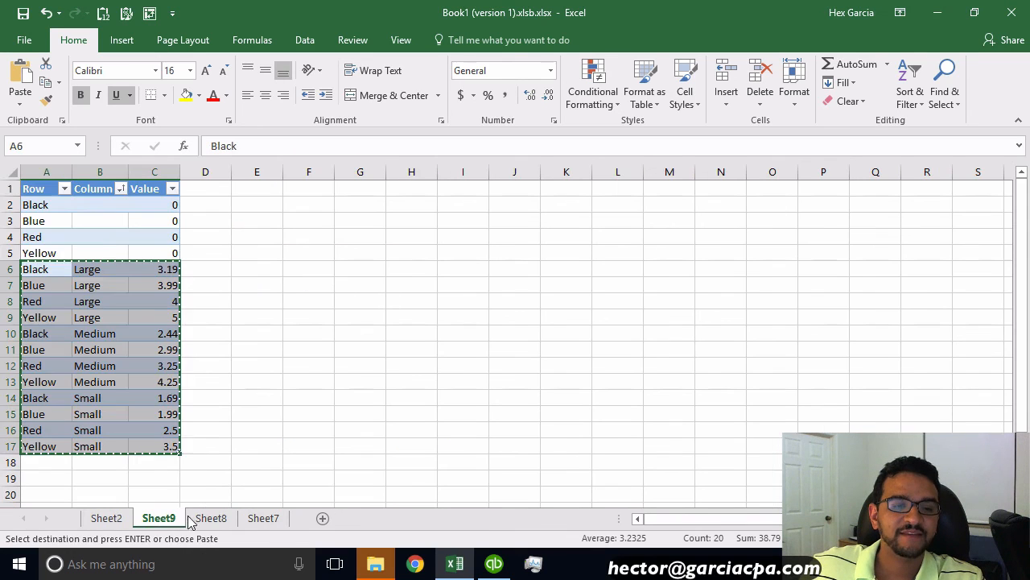
left_click(256, 347)
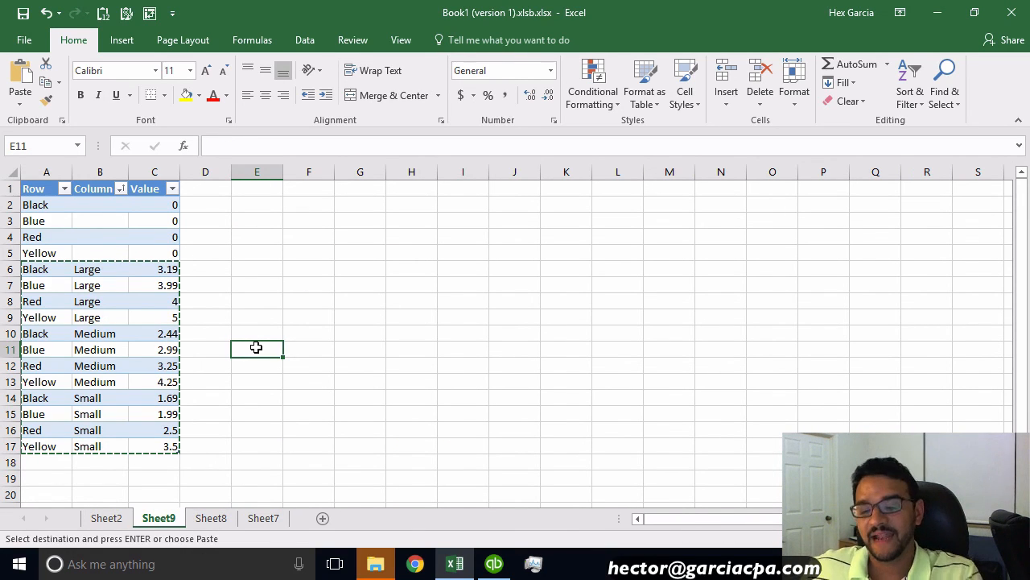